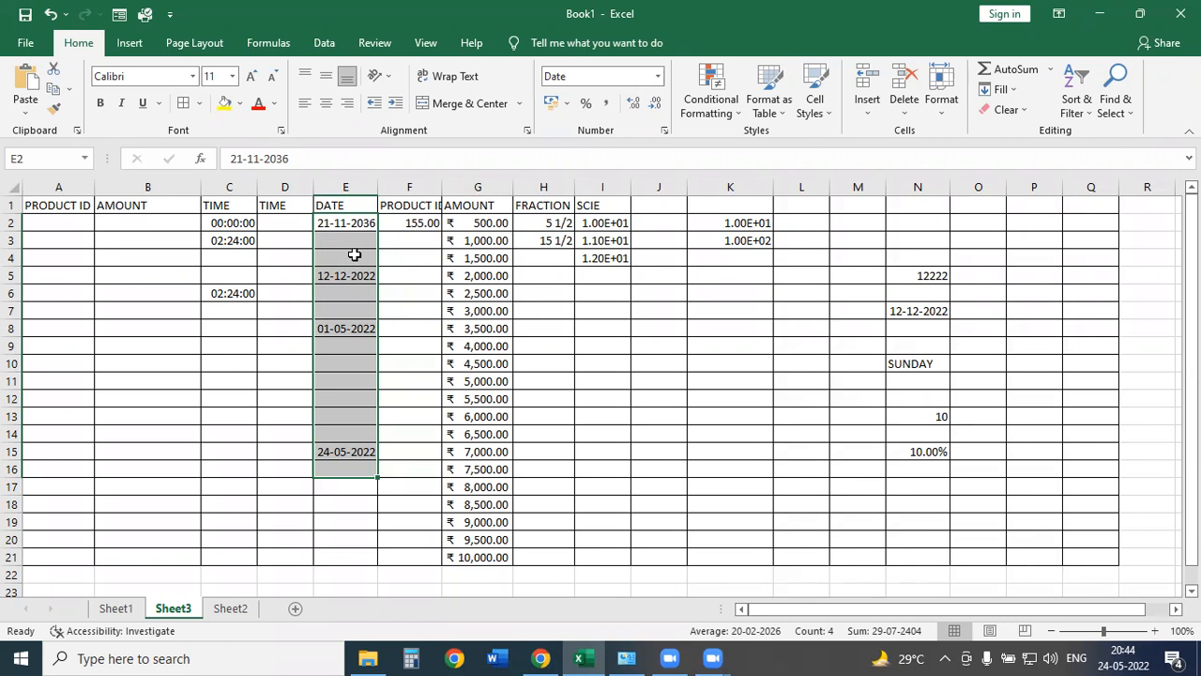
Apply the Long Date format to the DATE cells E2:E21.
left_click_drag(471, 223, 477, 534)
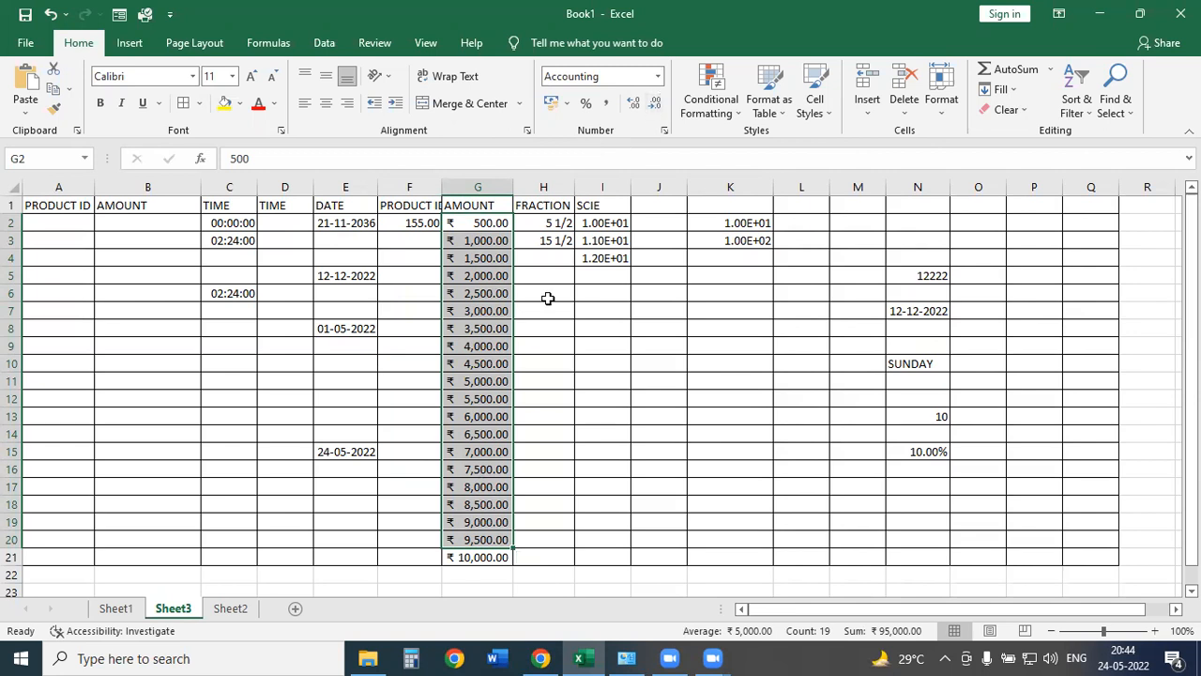
left_click(571, 333)
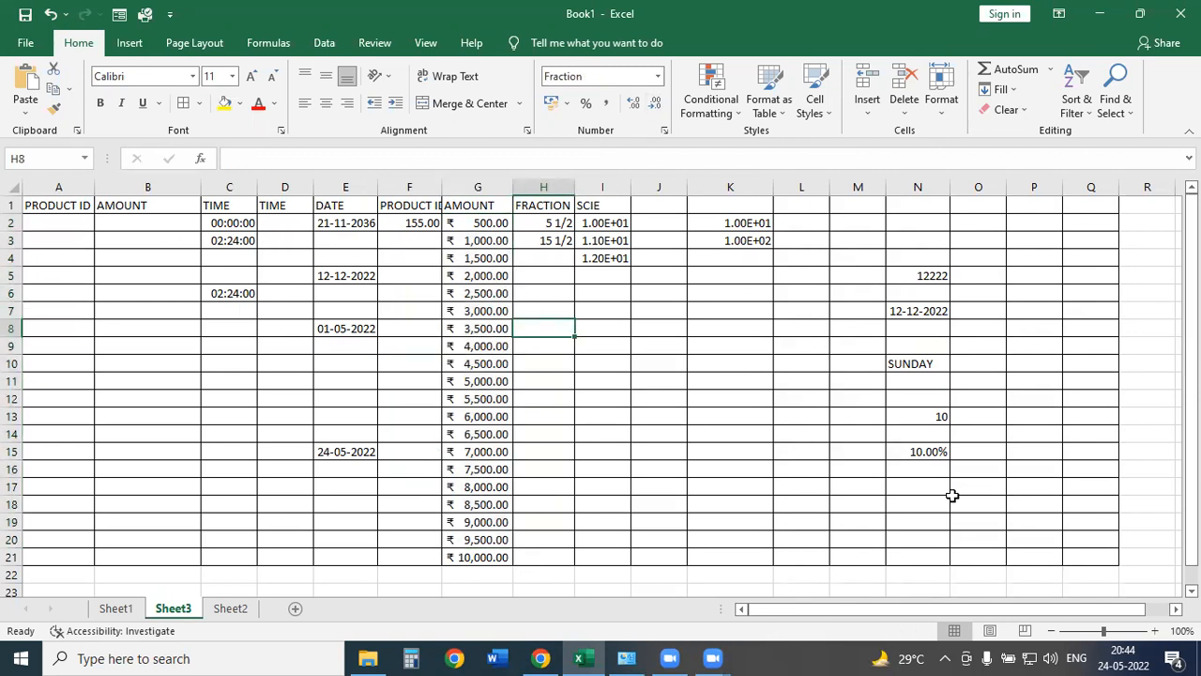
left_click(658, 76)
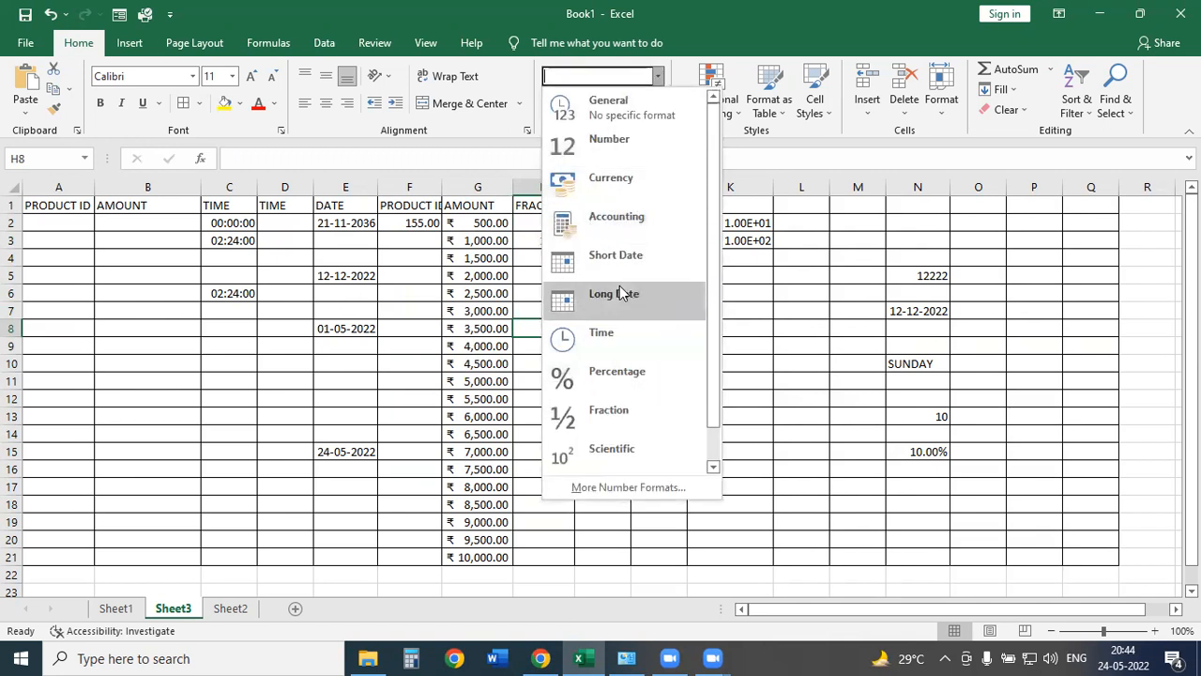
left_click_drag(340, 225, 343, 558)
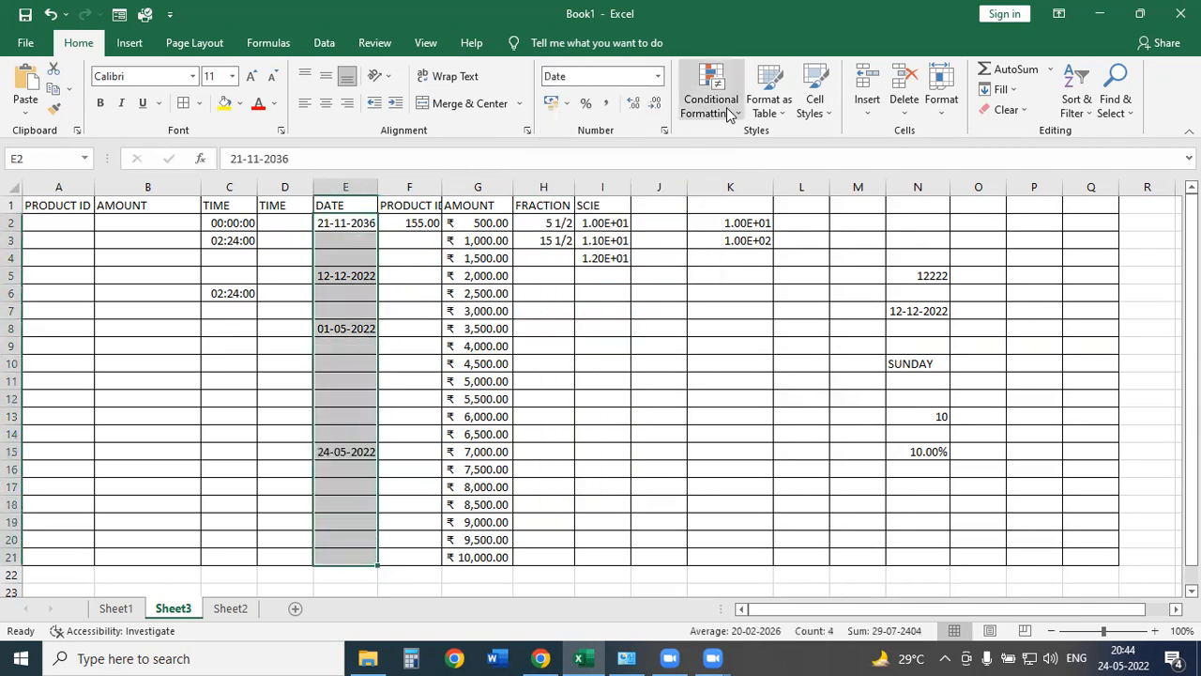
left_click(657, 76)
left_click(638, 308)
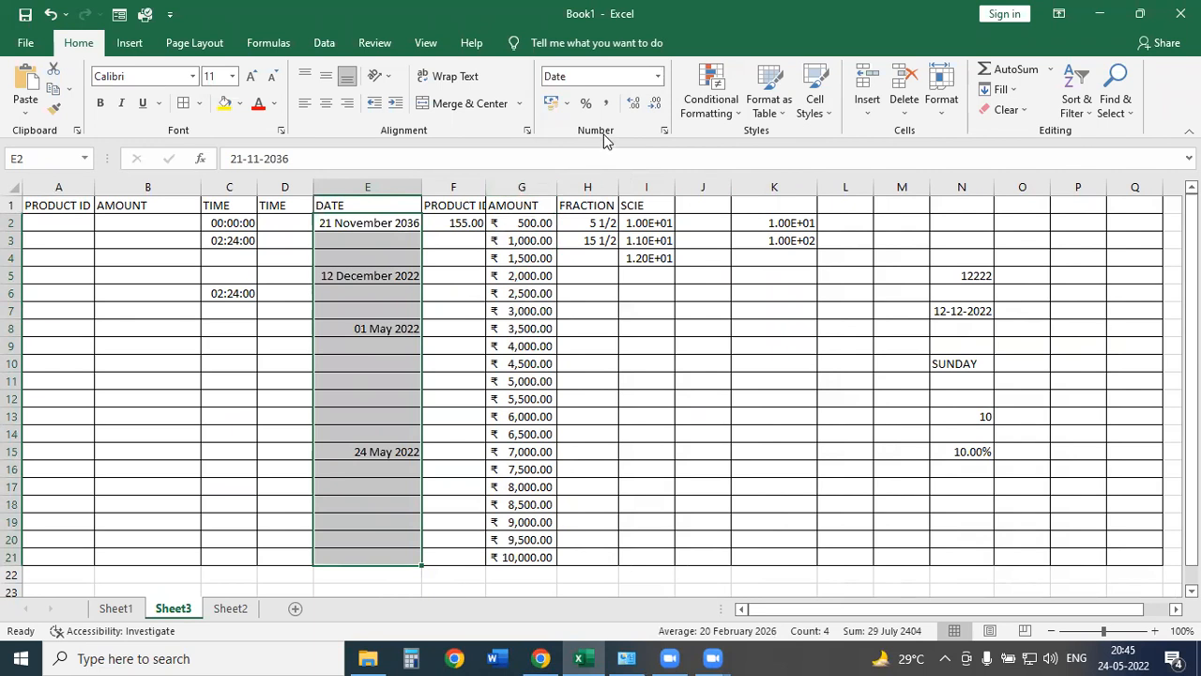
Look through the number format list and ribbon again, then dismiss it without changes.
left_click(657, 76)
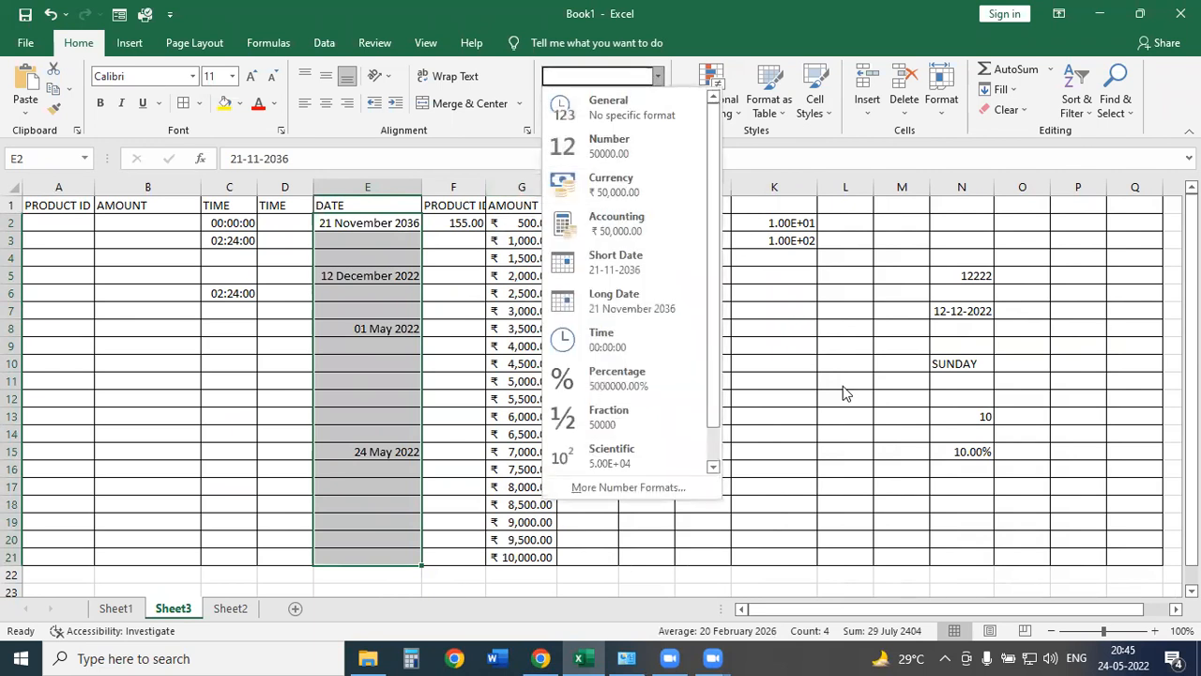
mouse_move(535, 476)
left_mouse_down()
mouse_move(706, 507)
mouse_move(760, 460)
left_mouse_up()
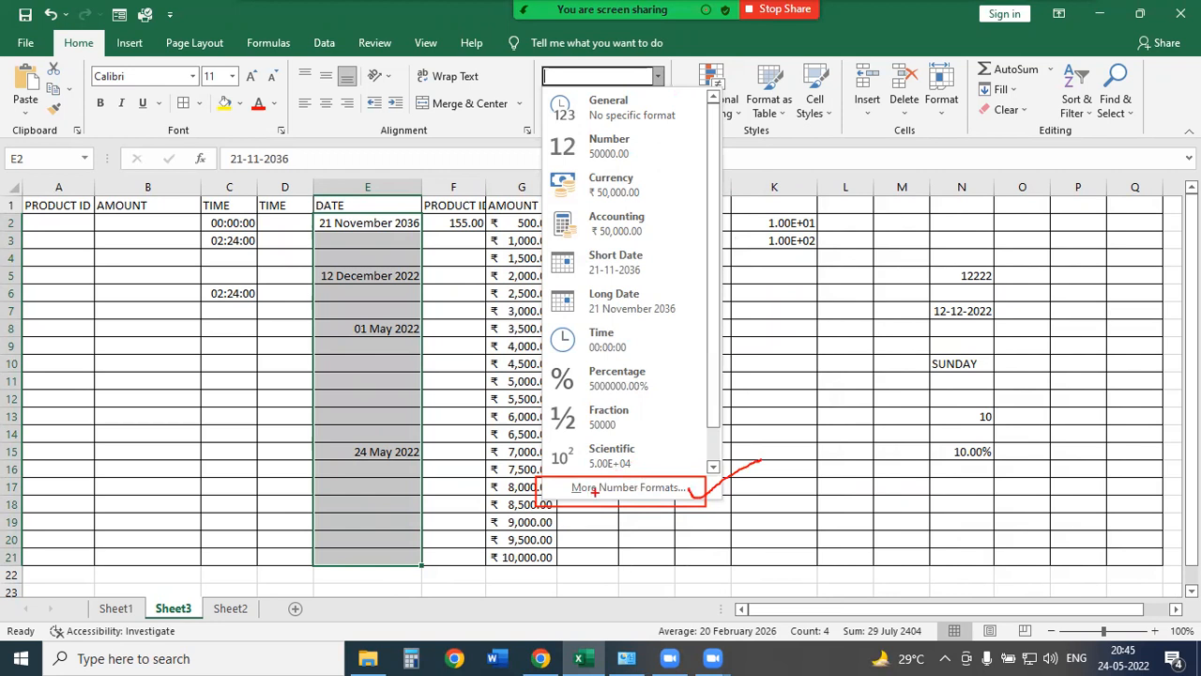
key("Escape")
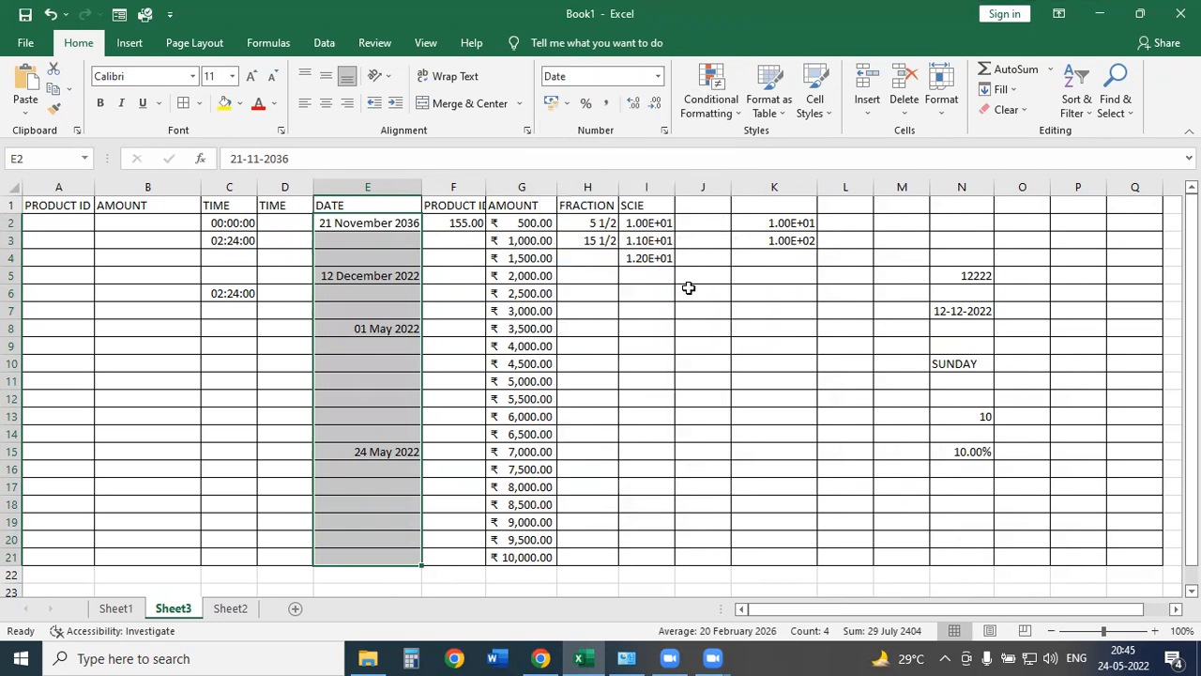
mouse_move(640, 114)
left_mouse_down()
mouse_move(695, 138)
mouse_move(733, 196)
left_mouse_up()
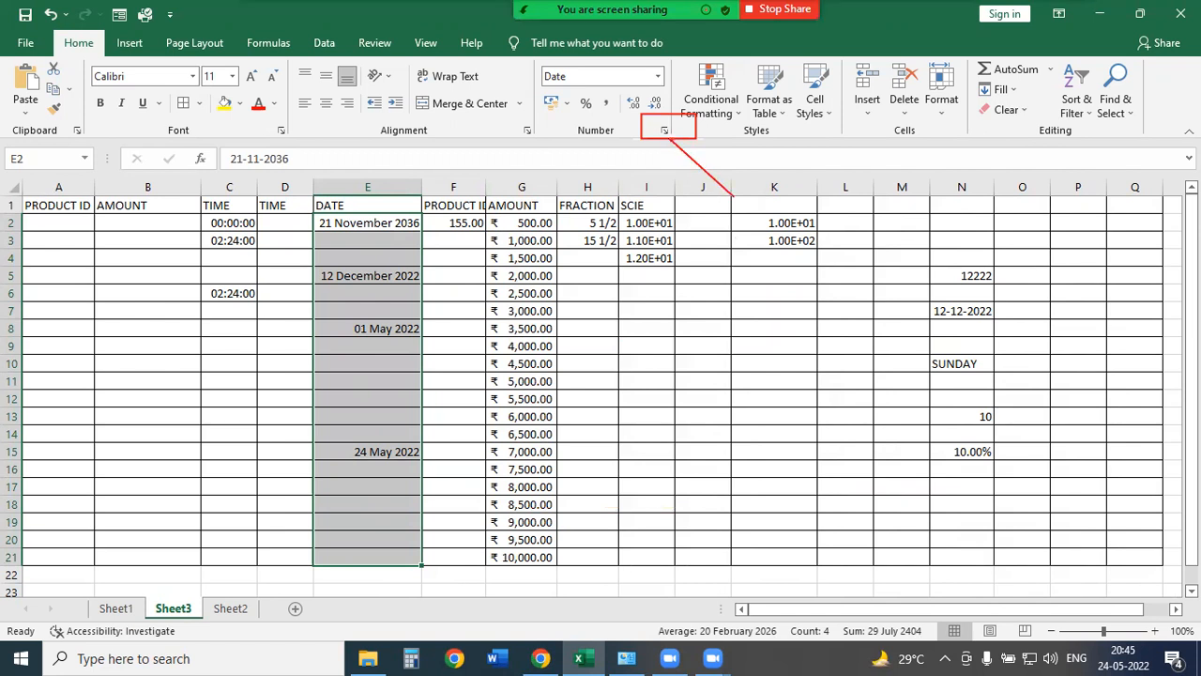
mouse_move(276, 55)
left_mouse_down()
mouse_move(428, 122)
mouse_move(546, 151)
left_mouse_up()
left_click_drag(373, 122, 455, 143)
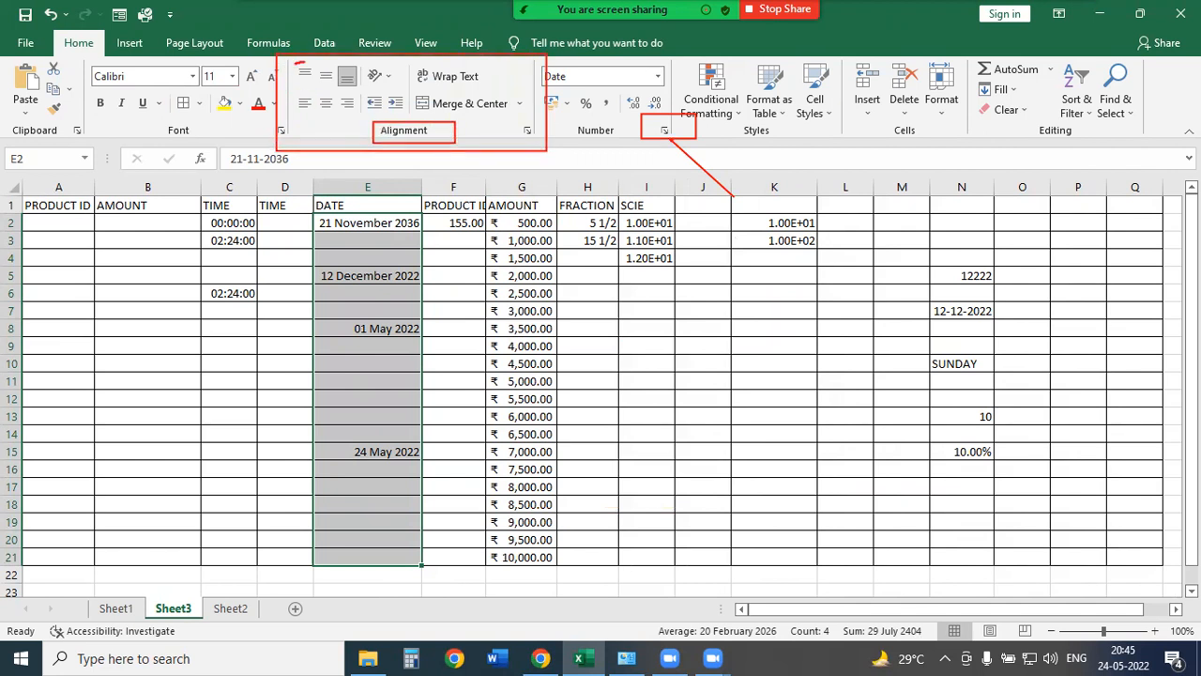
mouse_move(304, 70)
left_mouse_down()
mouse_move(379, 66)
mouse_move(413, 96)
left_mouse_up()
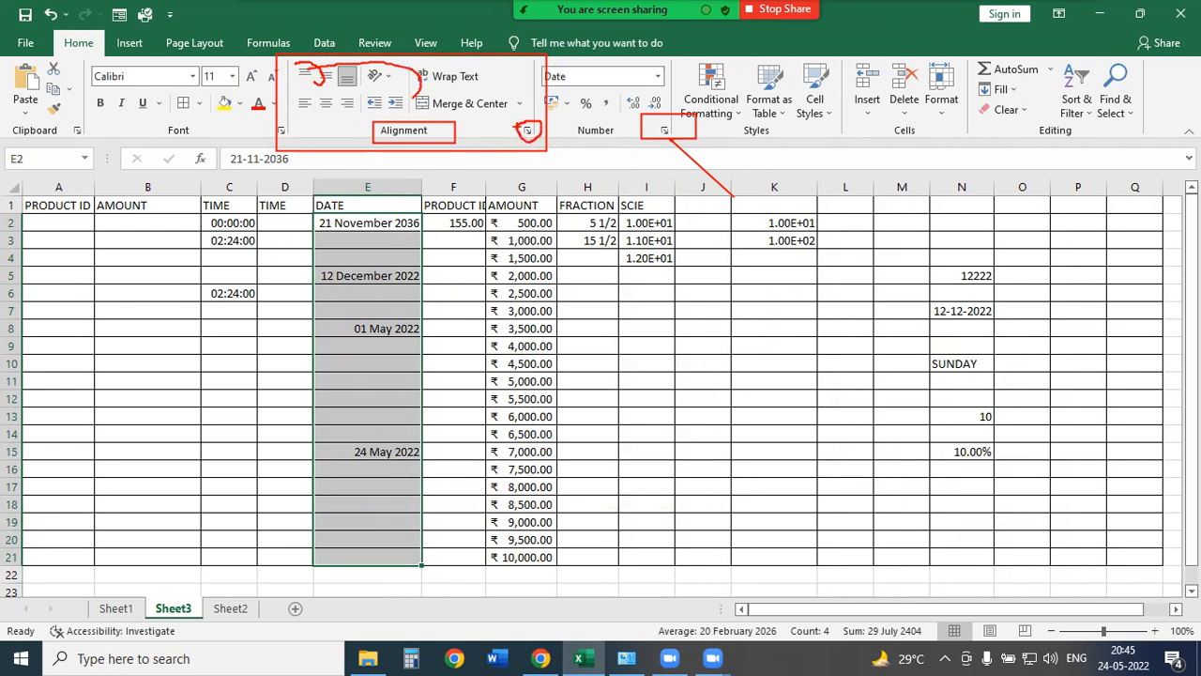
key("Escape")
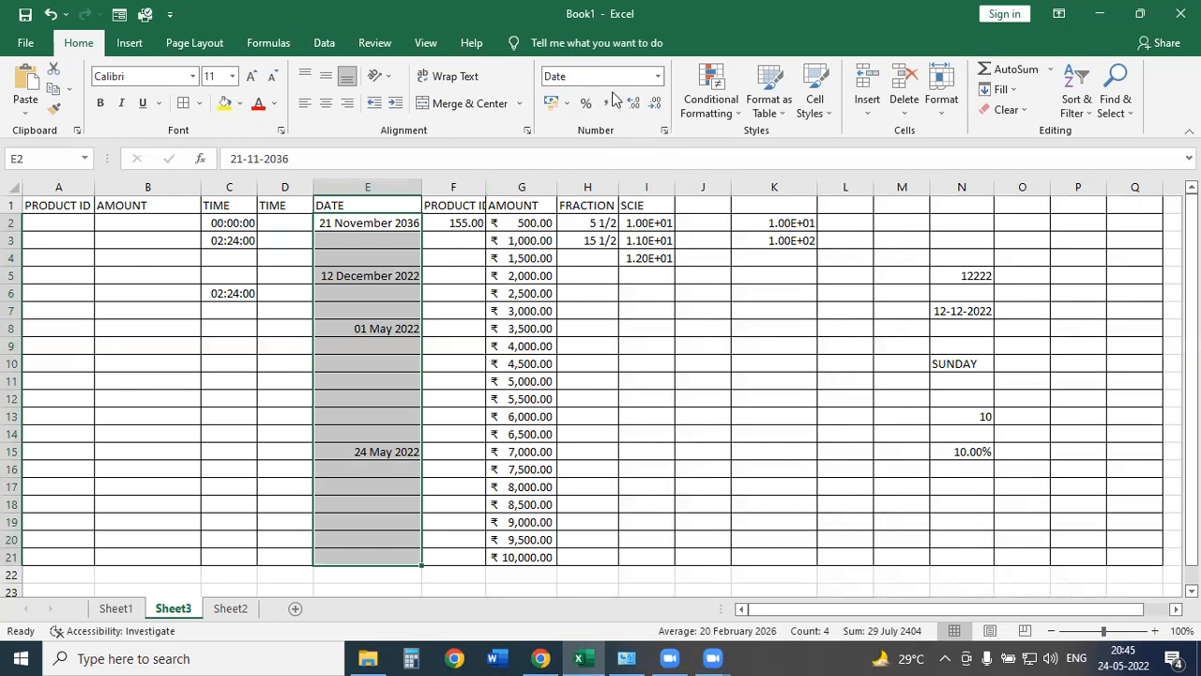
left_click(665, 132)
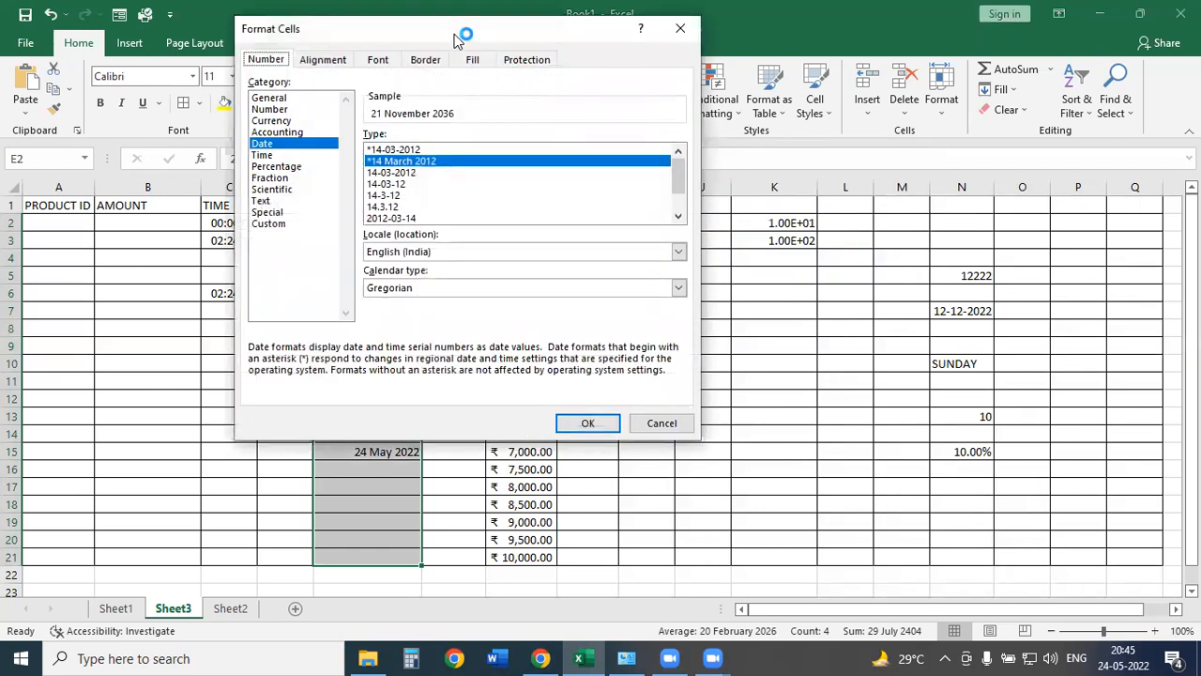
left_click_drag(467, 36, 752, 87)
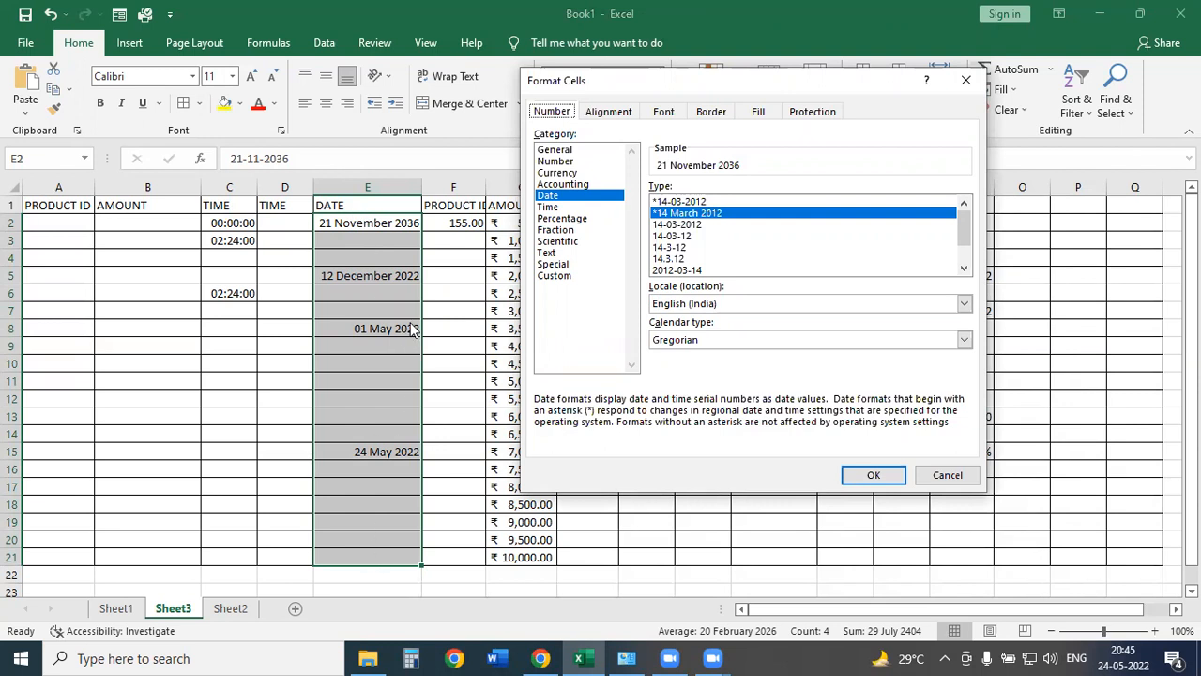
left_click_drag(331, 250, 242, 172)
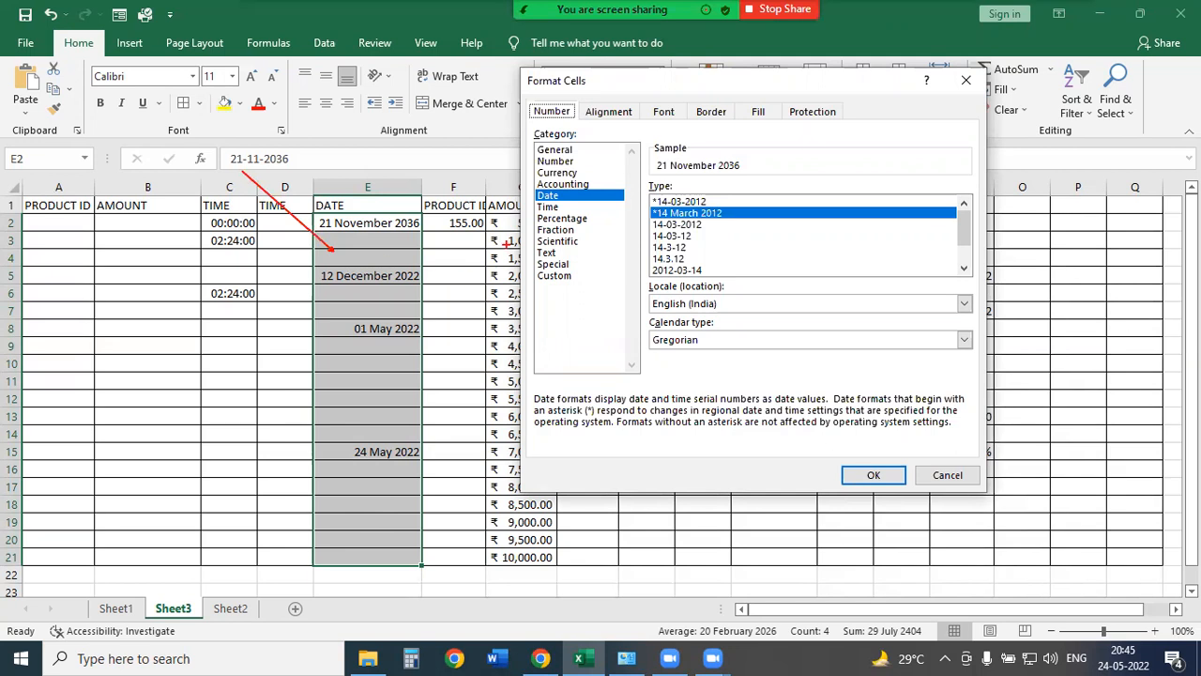
left_click_drag(518, 188, 624, 204)
key("Escape")
left_click(958, 481)
left_click_drag(233, 225, 235, 560)
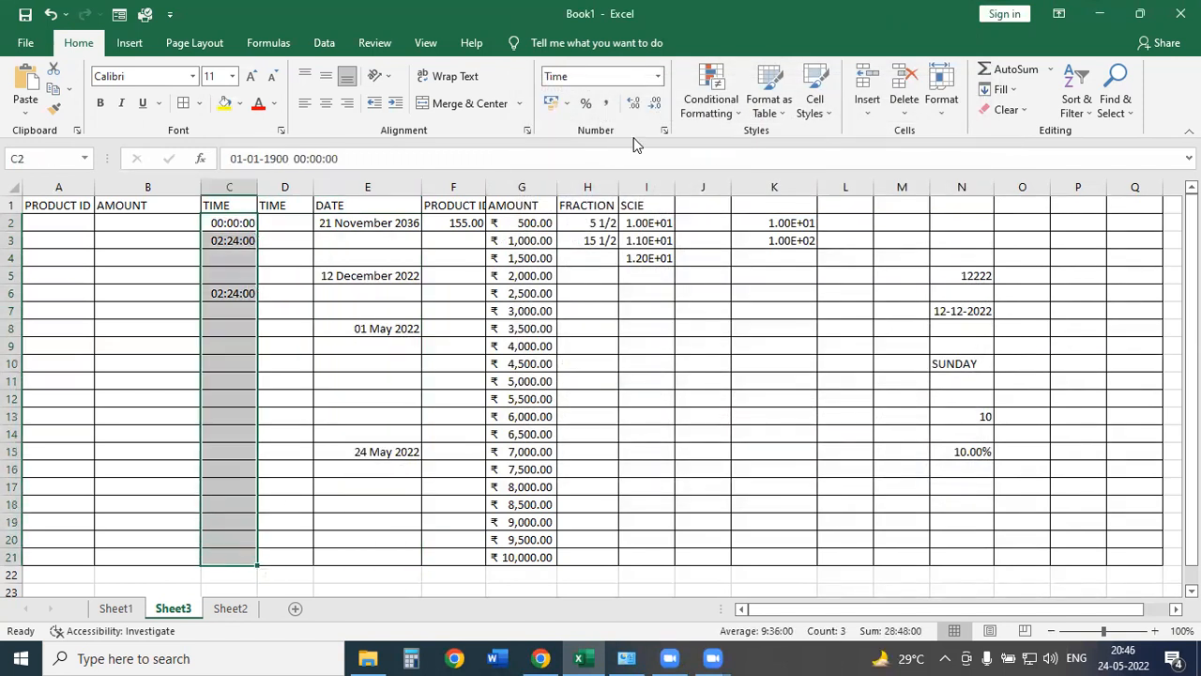
Format the TIME cells as Currency with the US$ English (Zimbabwe) symbol, showing US$1.00.
left_click(663, 136)
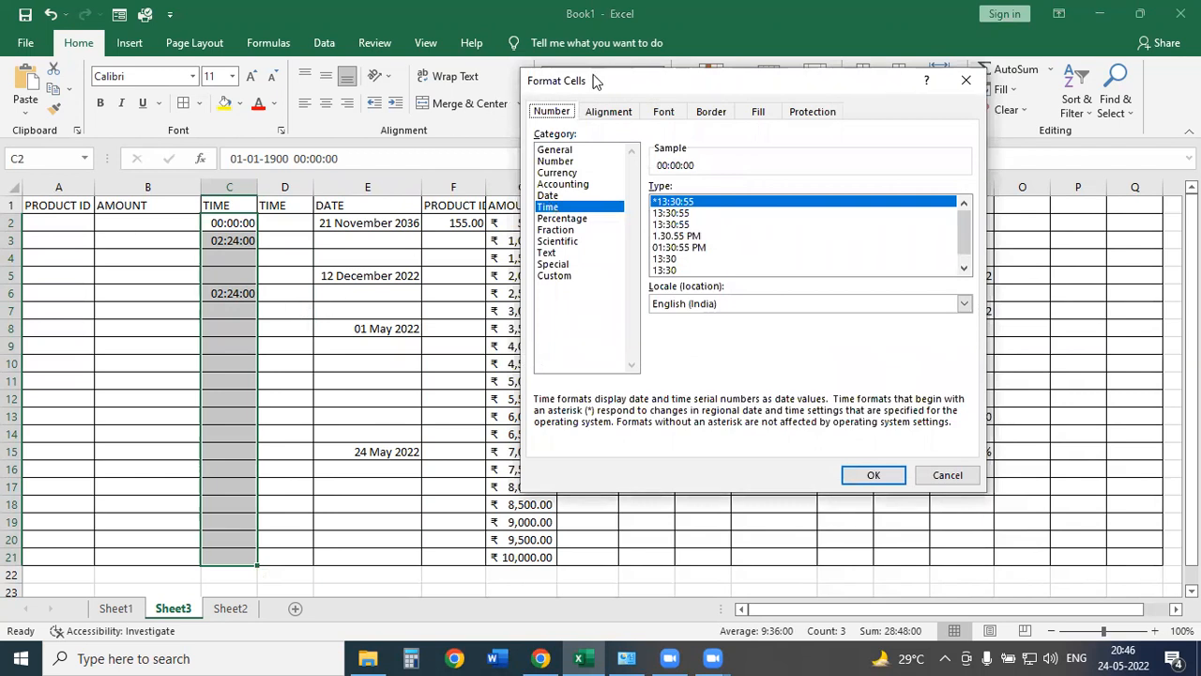
left_click_drag(602, 83, 753, 104)
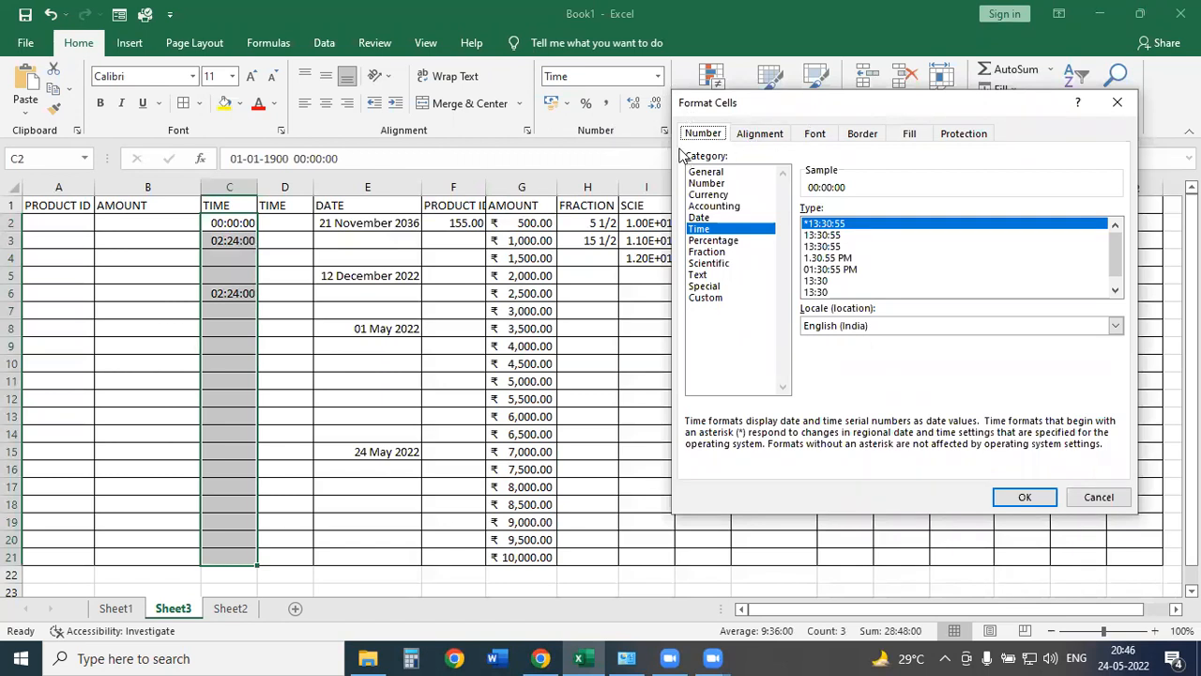
left_click(708, 171)
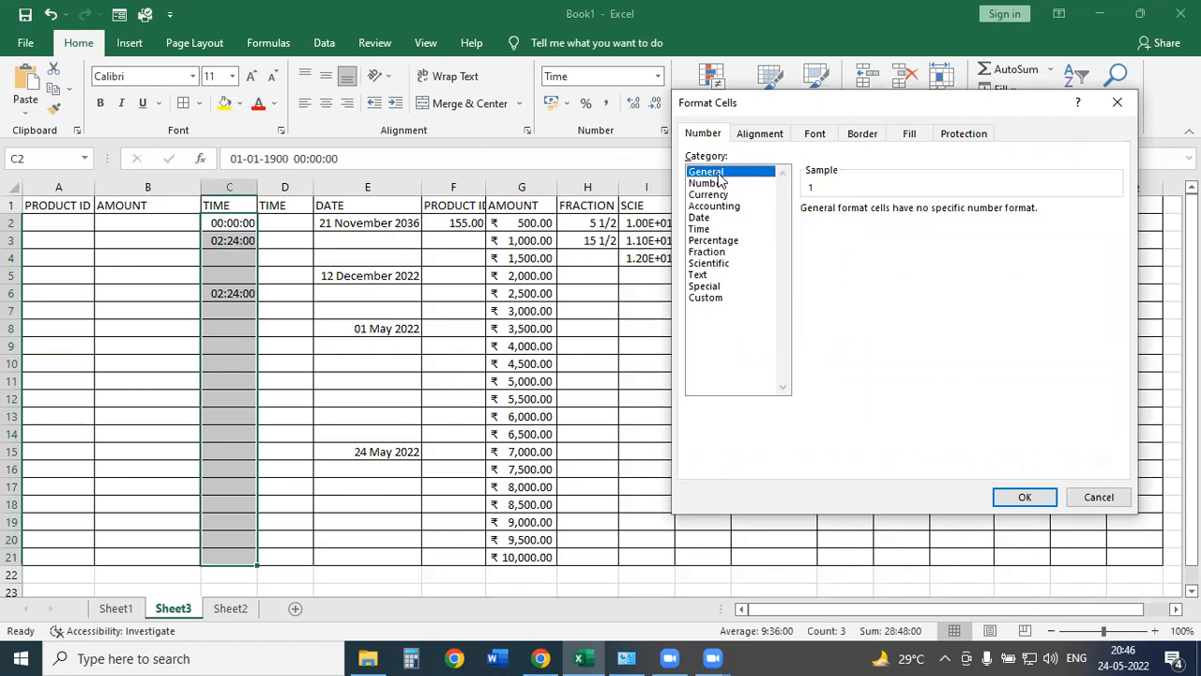
left_click(709, 183)
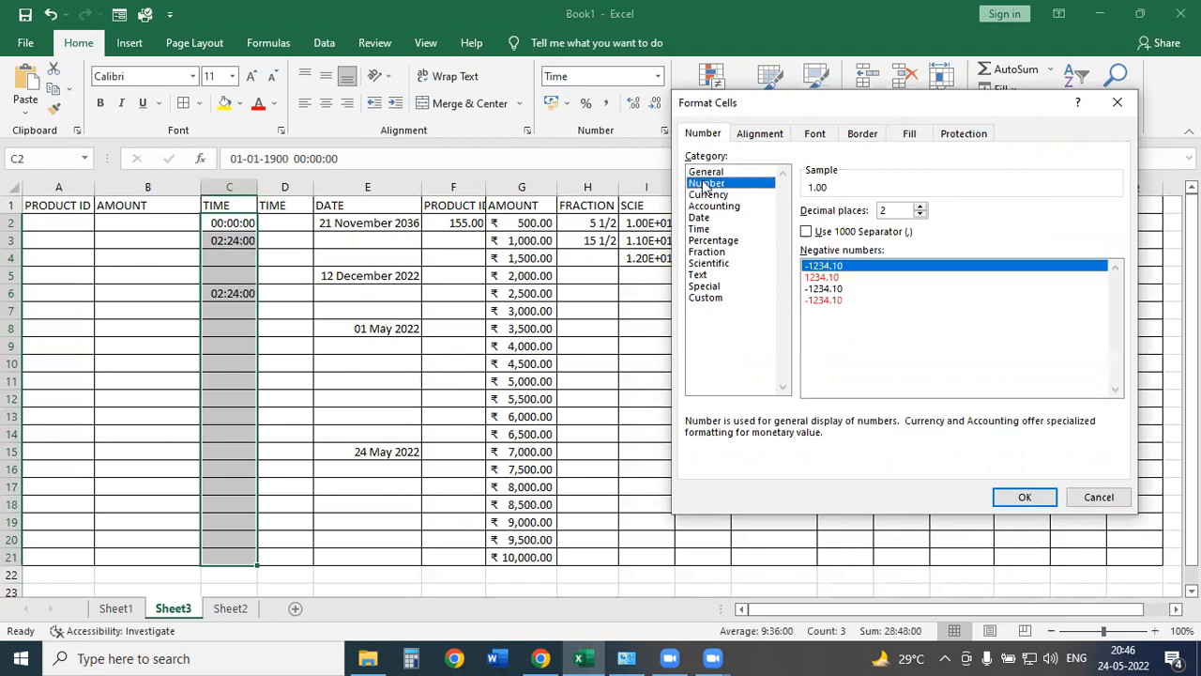
left_click(723, 195)
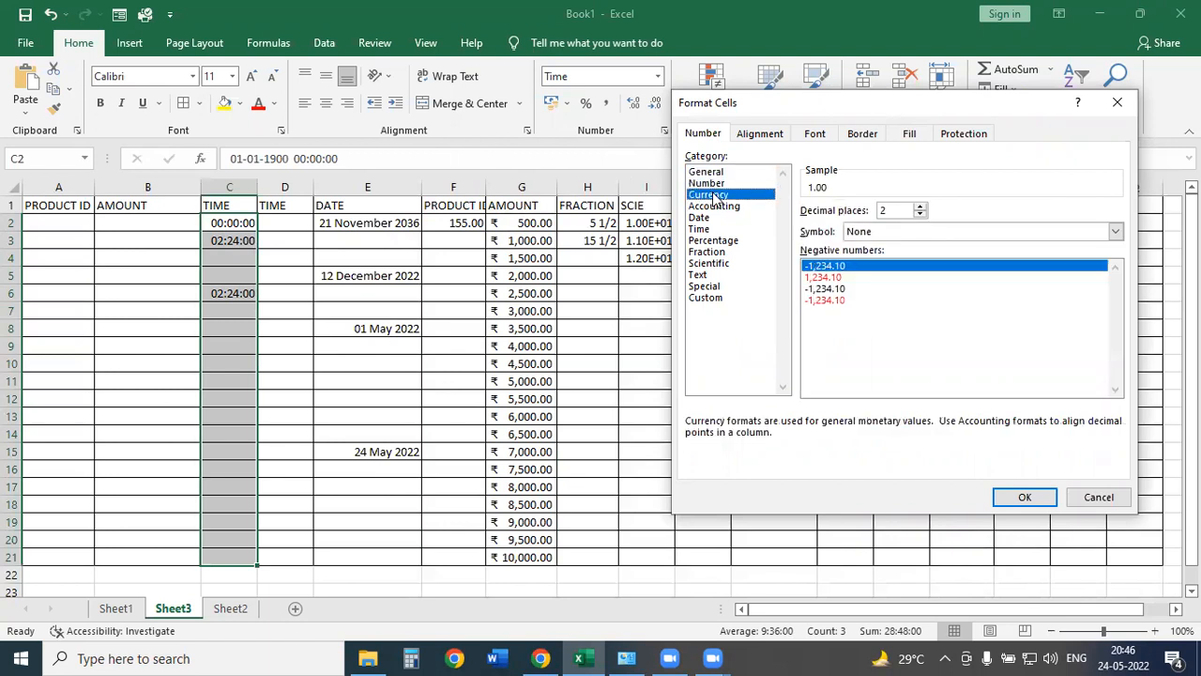
left_click_drag(867, 111, 615, 86)
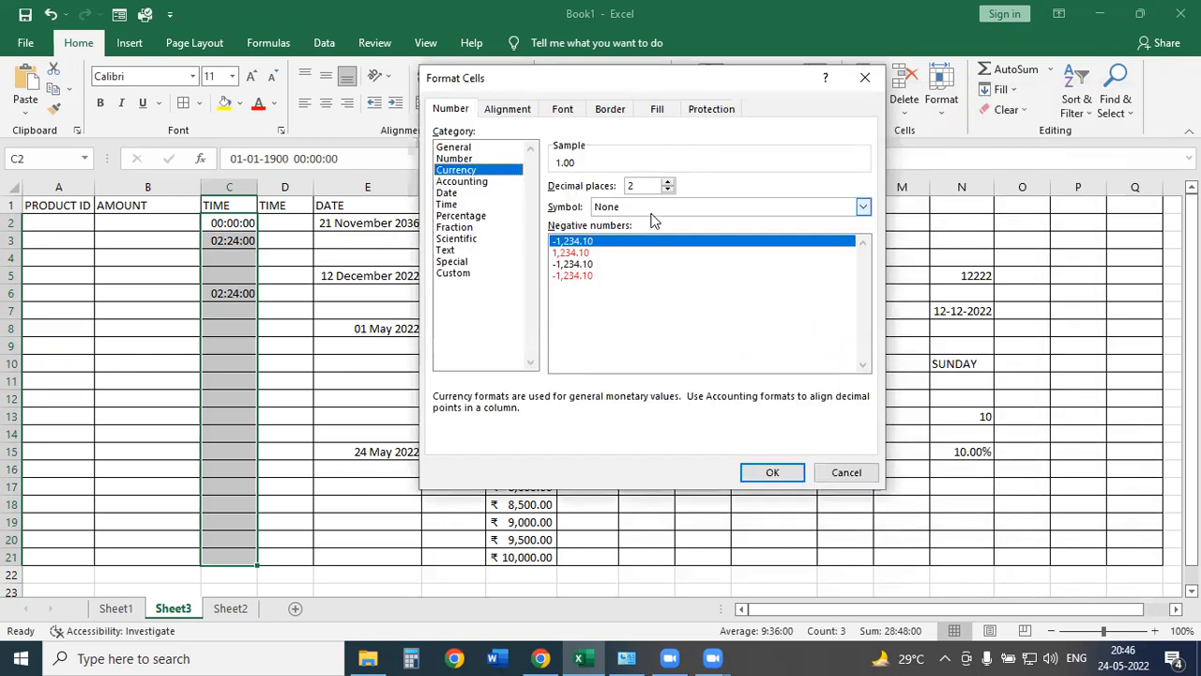
left_click(654, 209)
scroll(654, 246, "down", 7)
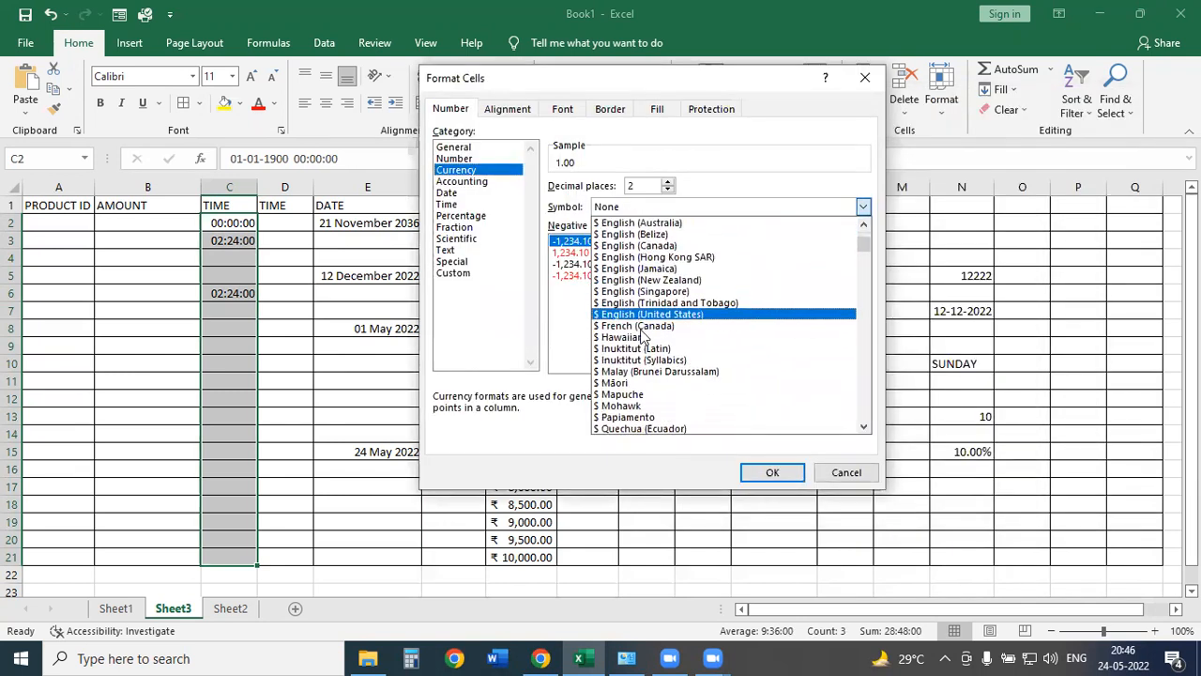
left_click_drag(863, 244, 854, 322)
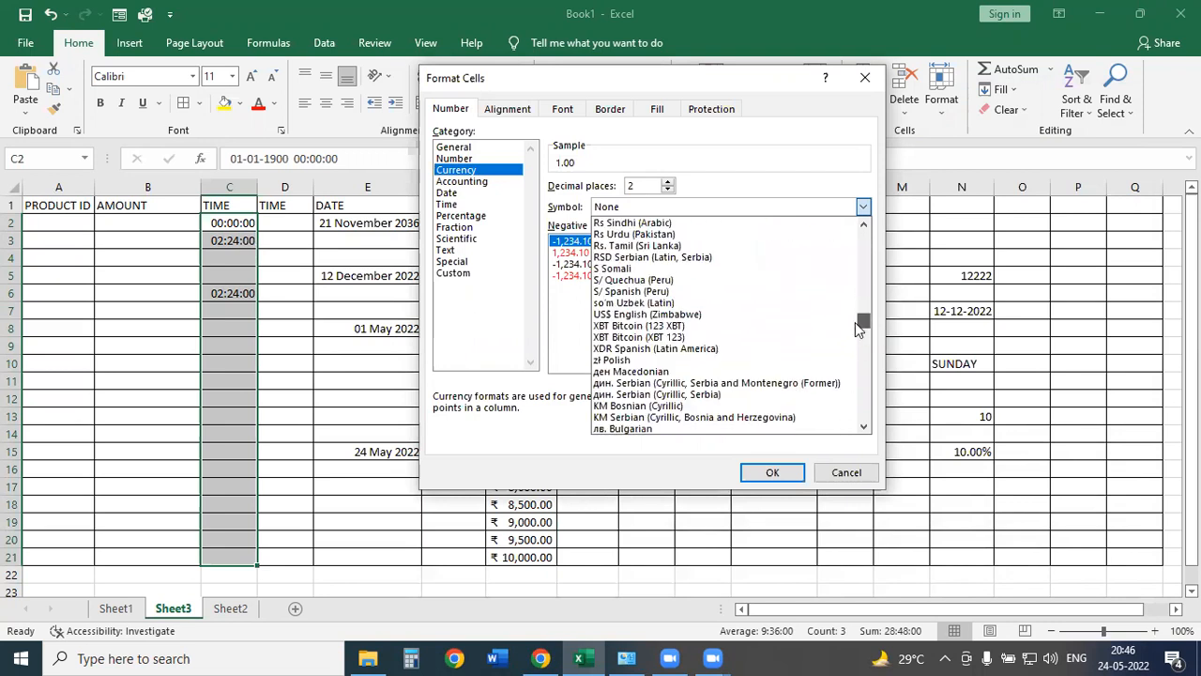
left_click(667, 316)
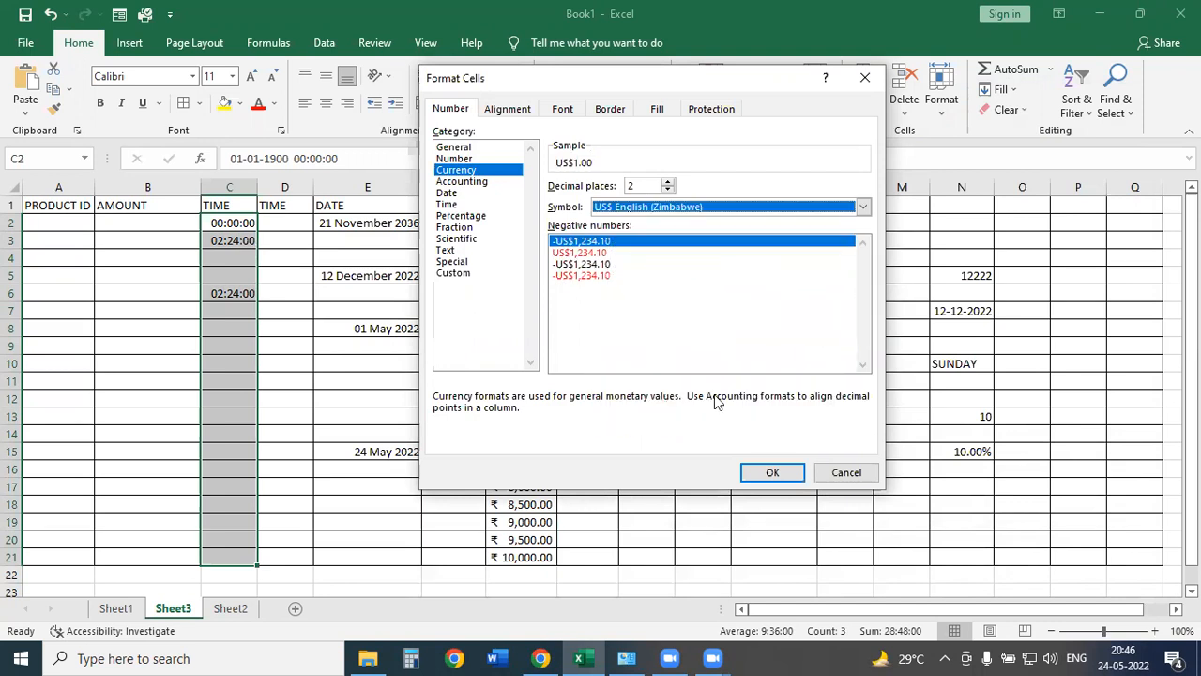
left_click(773, 473)
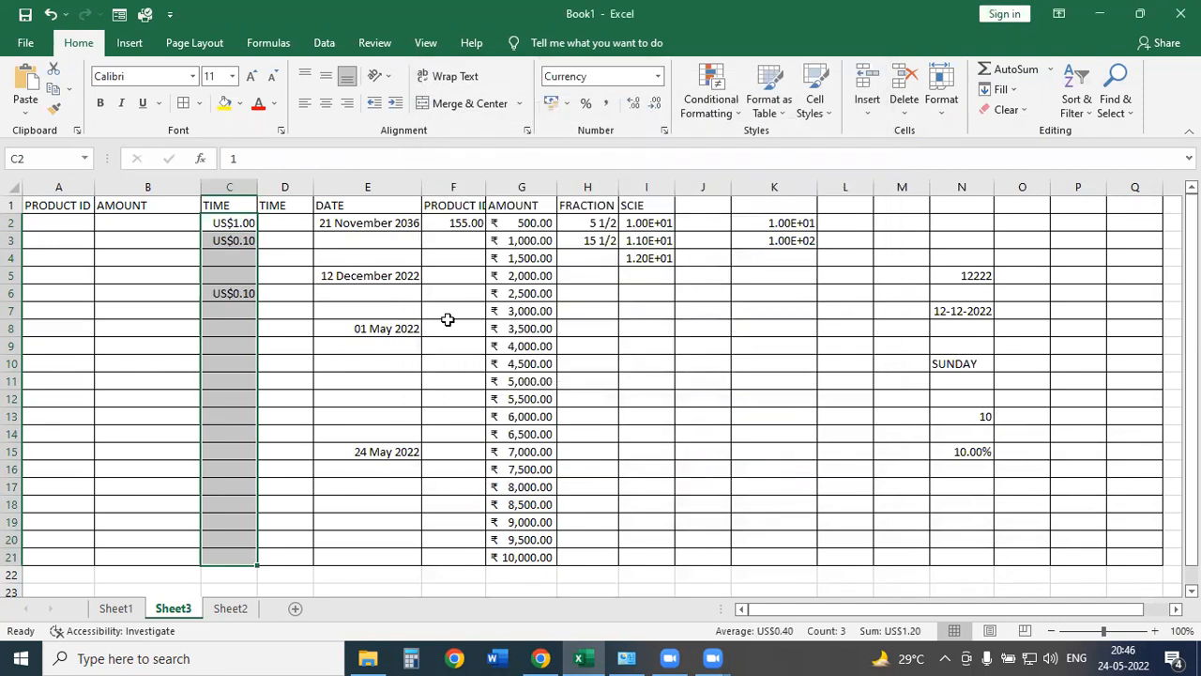
Select the AMOUNT values G2:G21.
left_click(527, 229)
left_click_drag(527, 273, 526, 557)
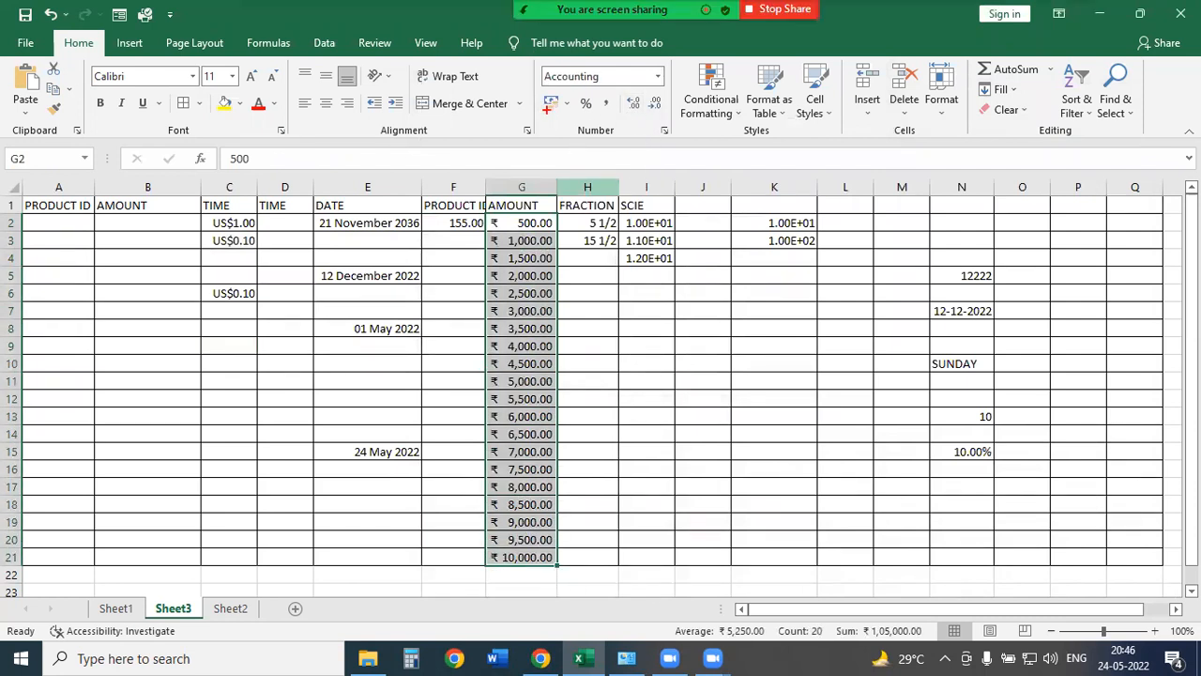
left_click_drag(535, 161, 549, 108)
left_click_drag(575, 174, 588, 112)
left_click_drag(593, 175, 608, 114)
mouse_move(615, 174)
left_mouse_down()
mouse_move(634, 114)
mouse_move(654, 147)
left_mouse_up()
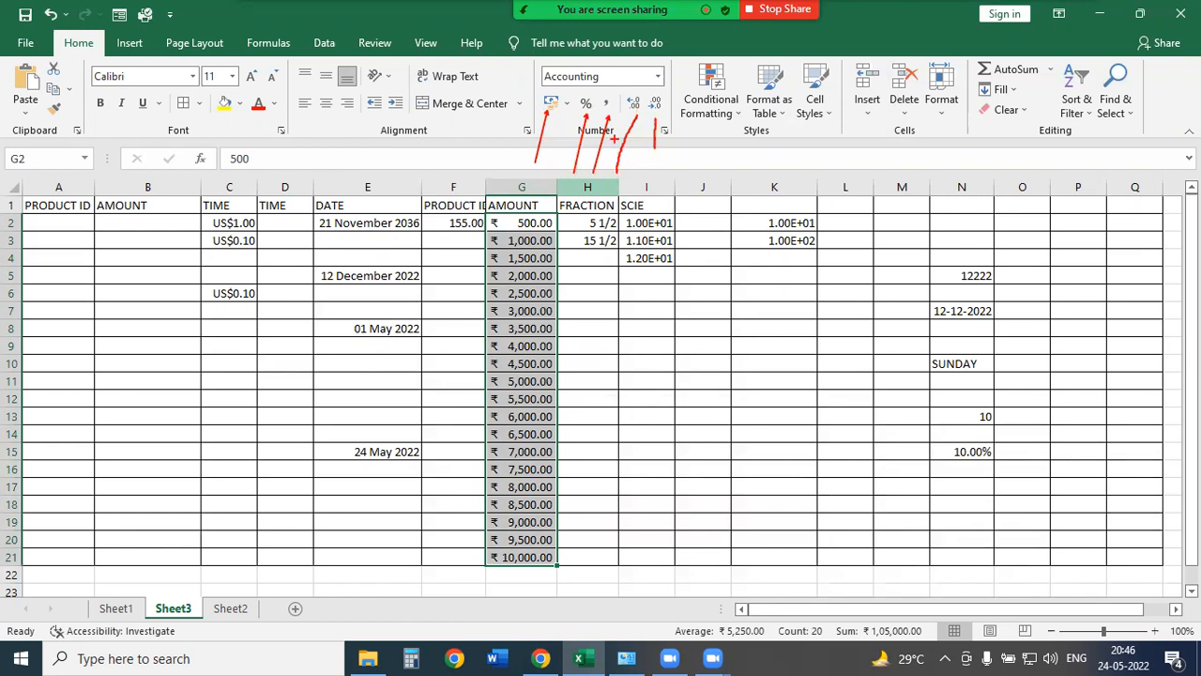
key("Escape")
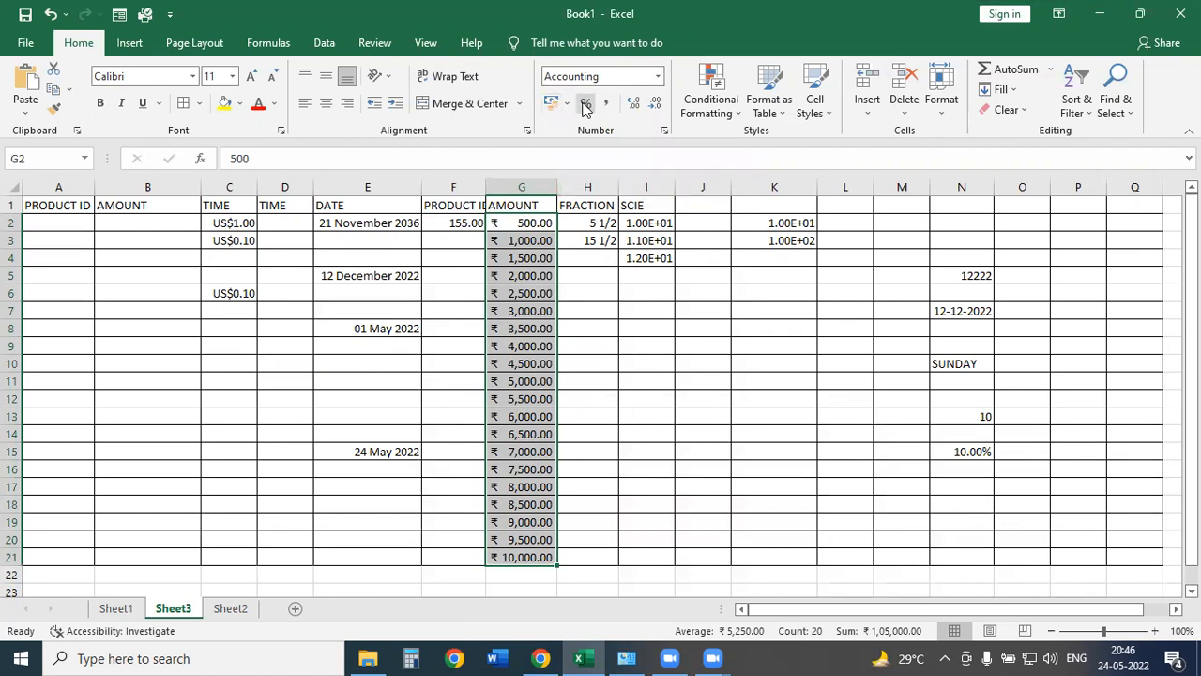
Try the € Euro accounting symbol on the amounts, then choose ₹ English (India).
left_click(569, 106)
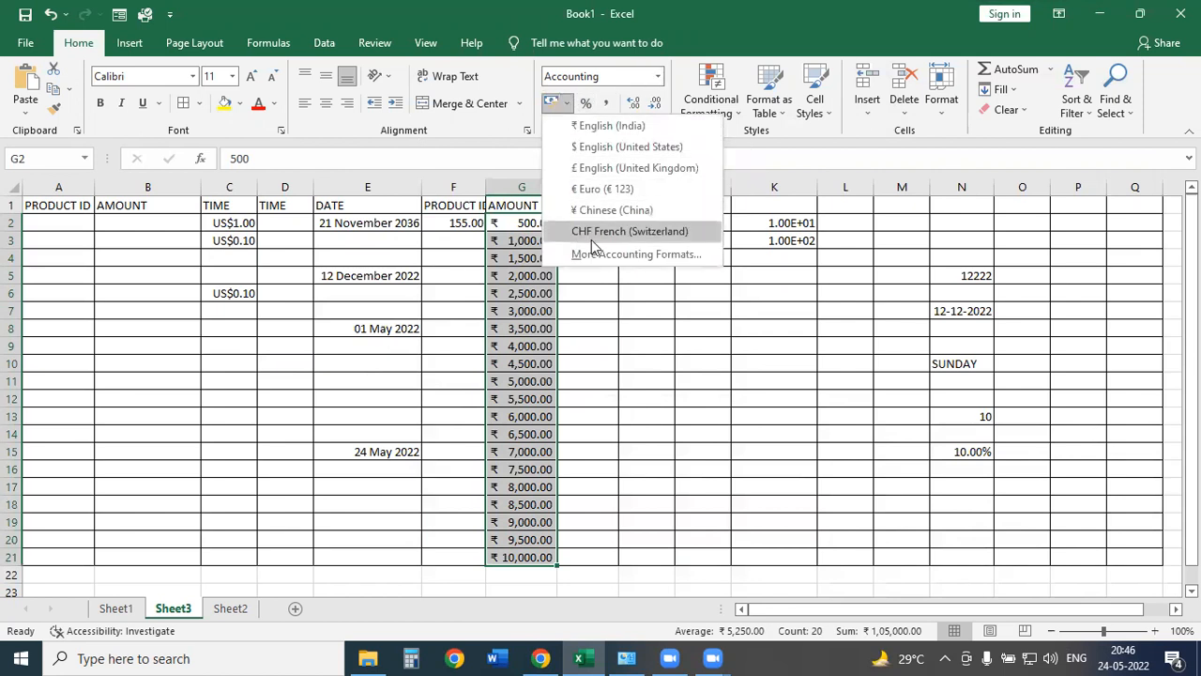
left_click(588, 187)
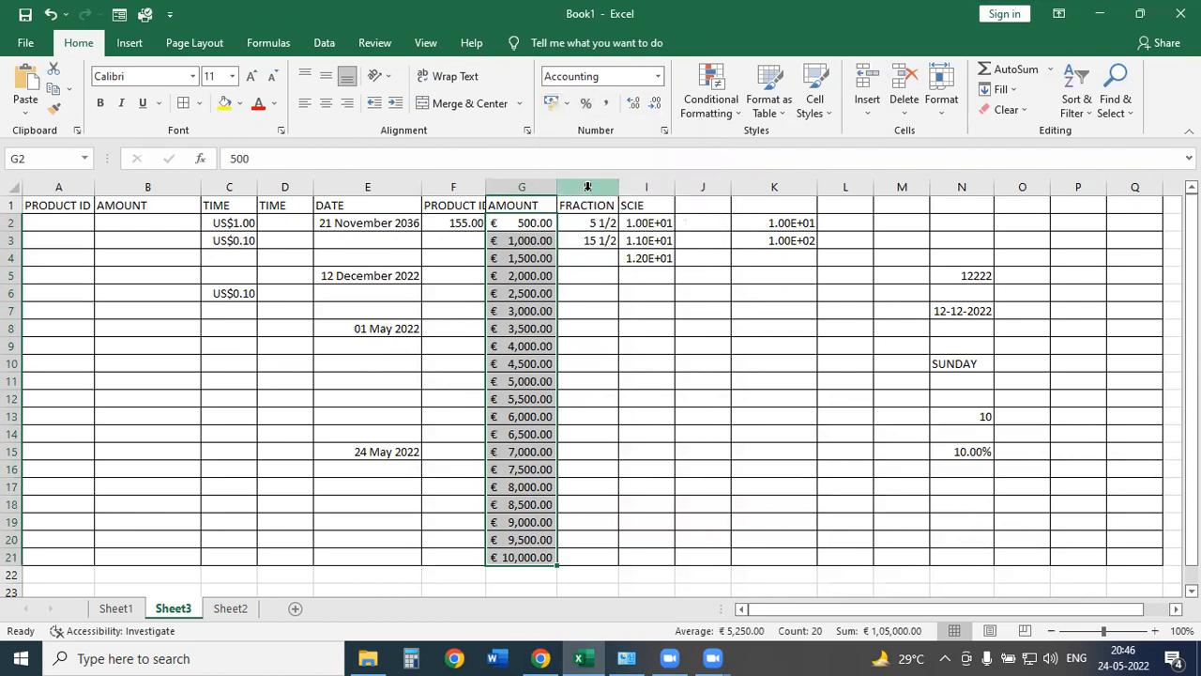
left_click(567, 104)
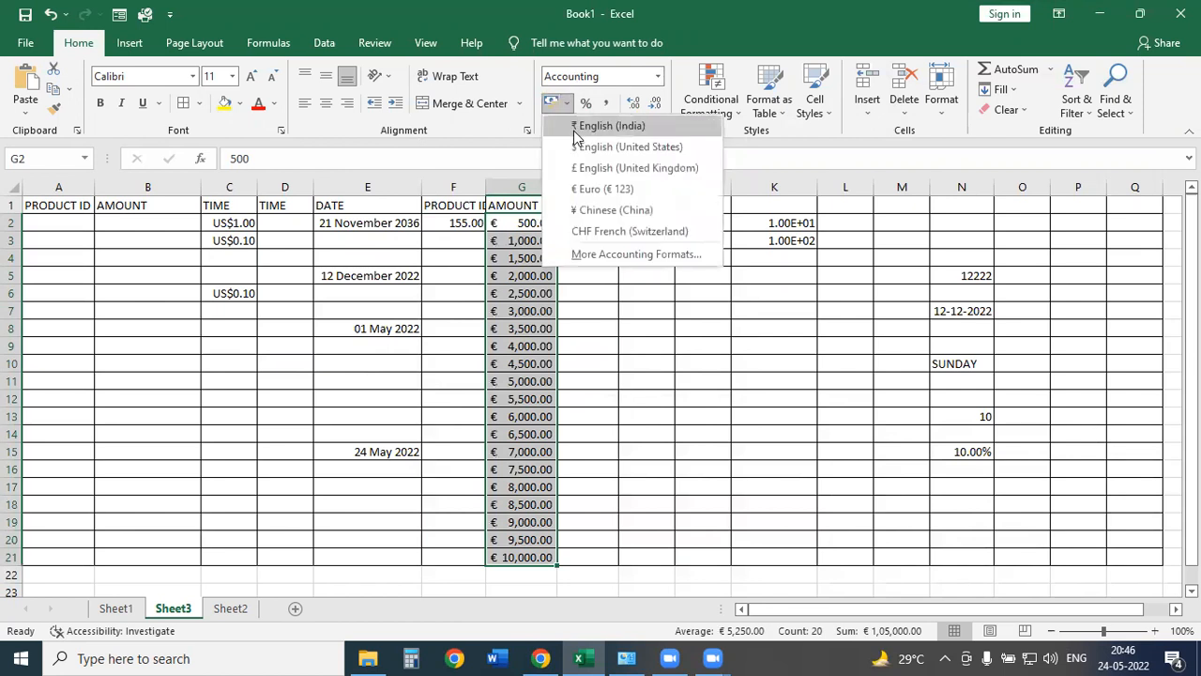
left_click(576, 126)
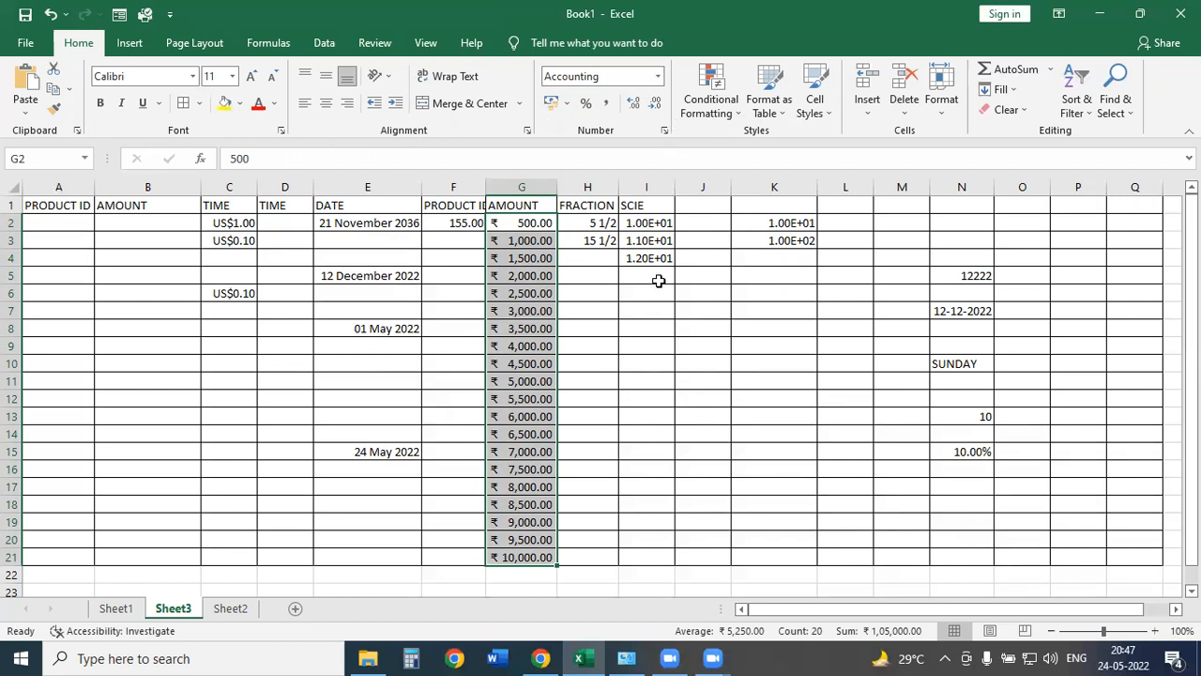
Enter 10, 20, 30 and 40 into cells P2 to P5.
left_click(626, 274)
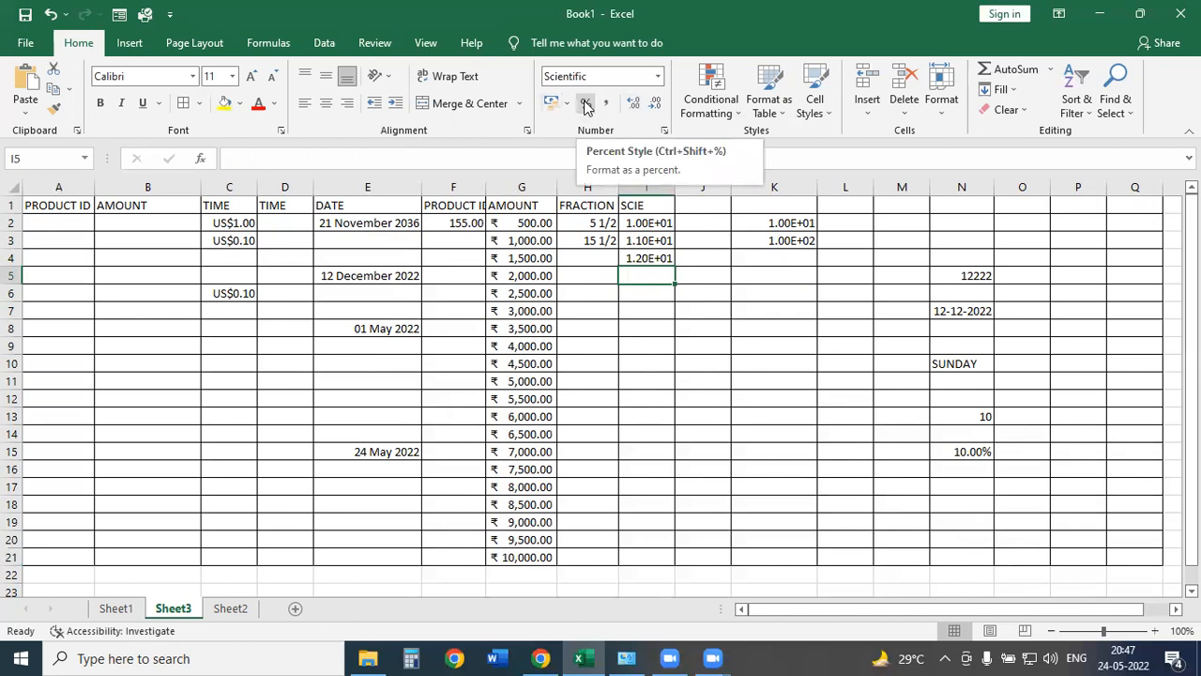
left_click(142, 260)
left_click(1073, 218)
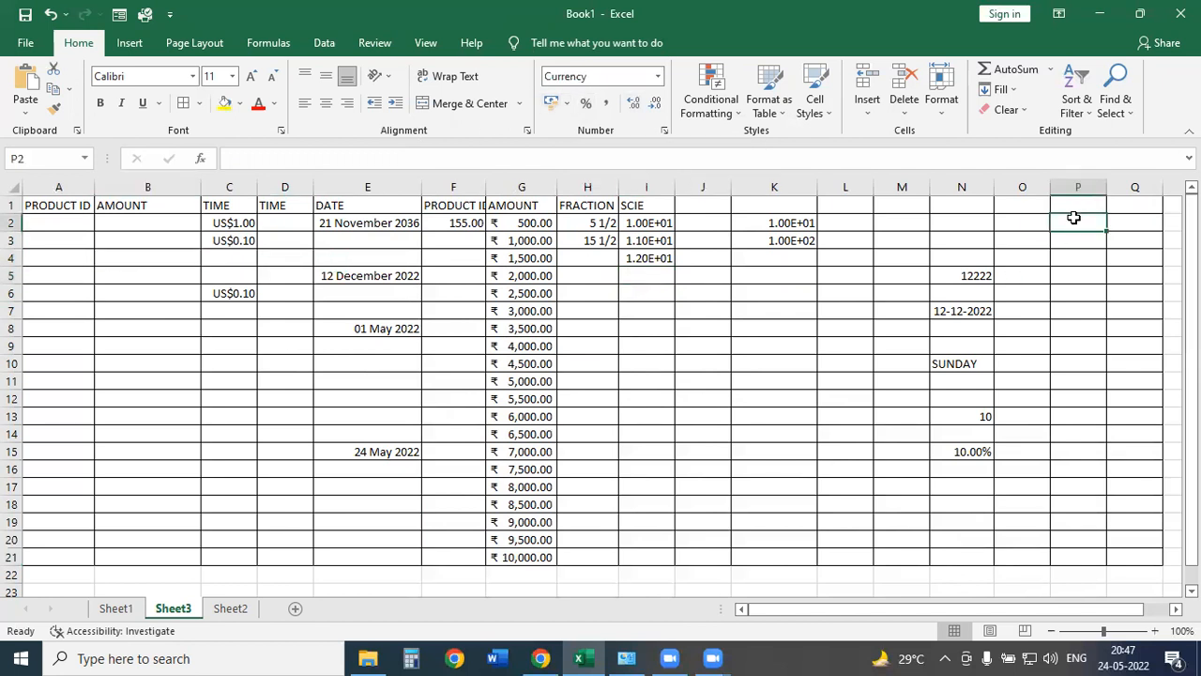
type("10")
key("Return")
type("20")
key("Return")
type("30")
key("Return")
type("40")
key("Return")
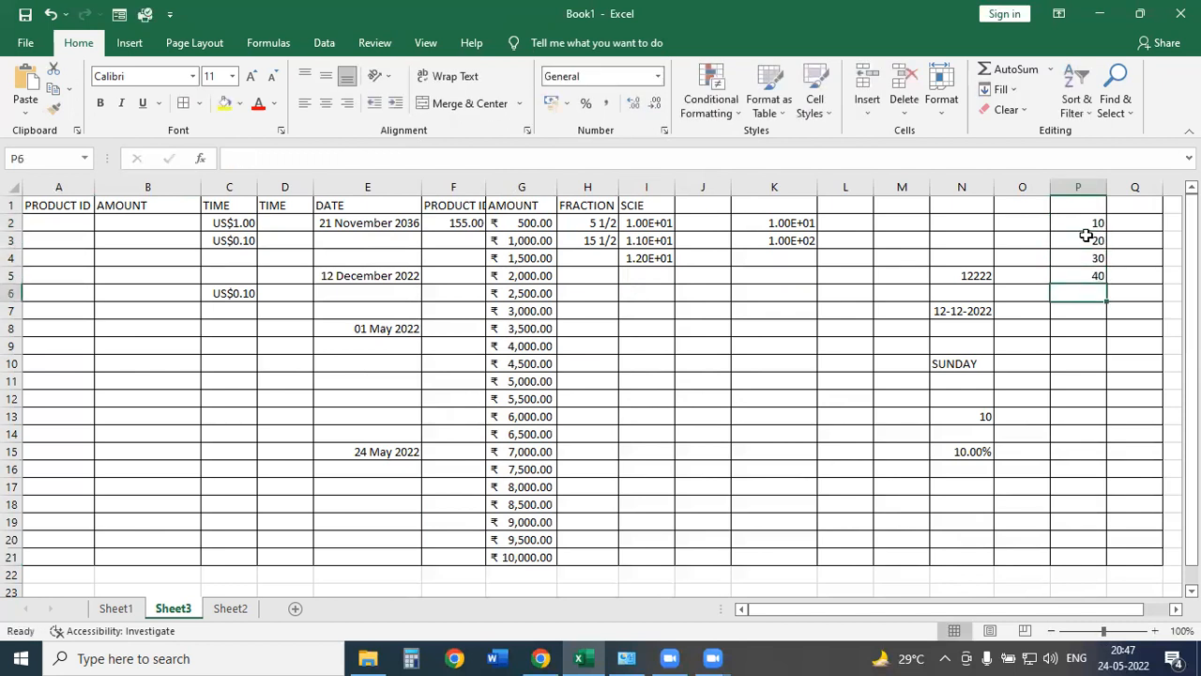
Apply Percent Style to P2:P5 so they read 1000% to 4000%.
left_click(1080, 224)
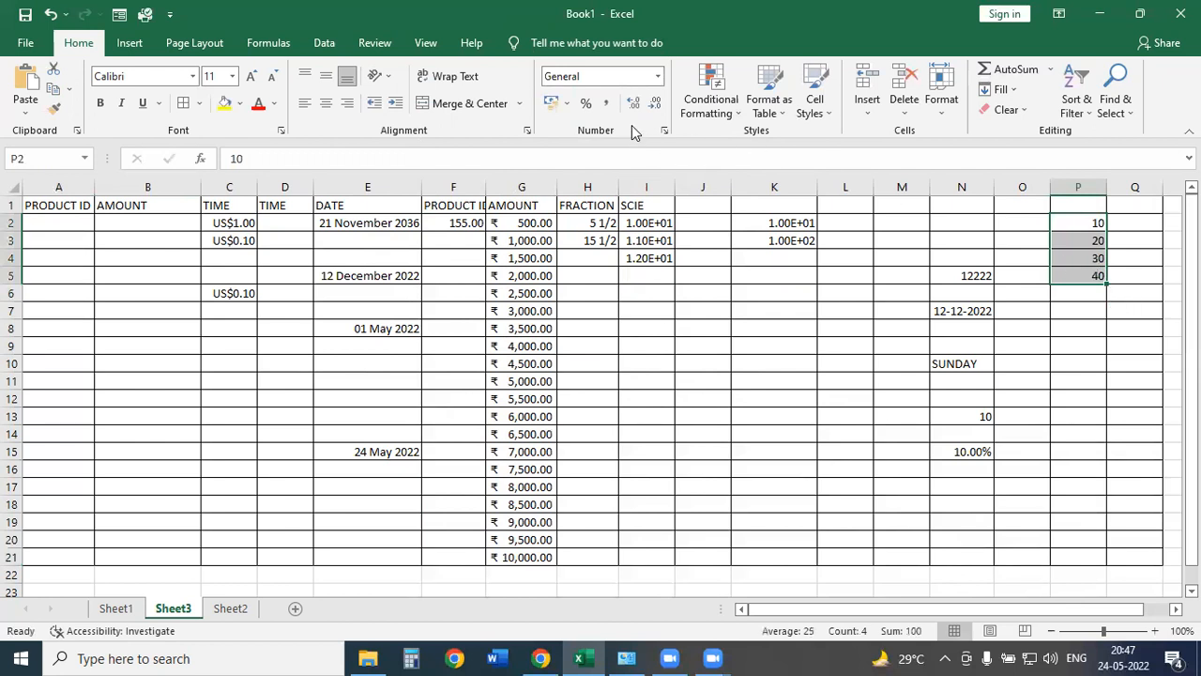
left_click(577, 106)
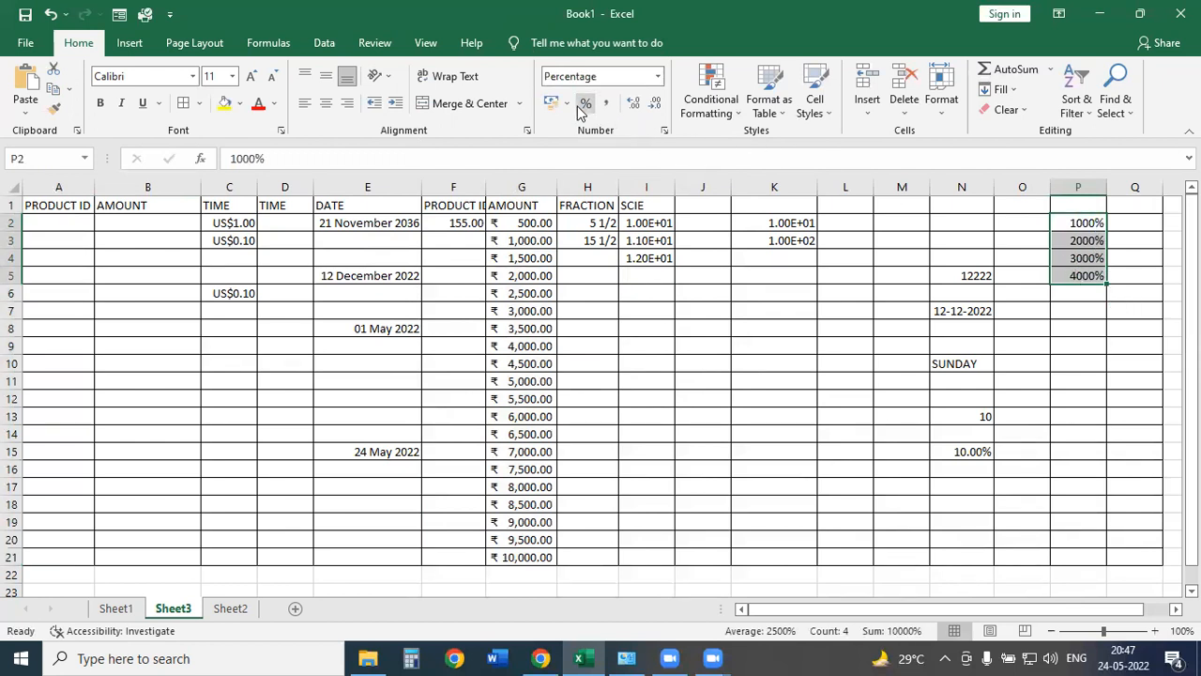
left_click_drag(1027, 205, 1026, 555)
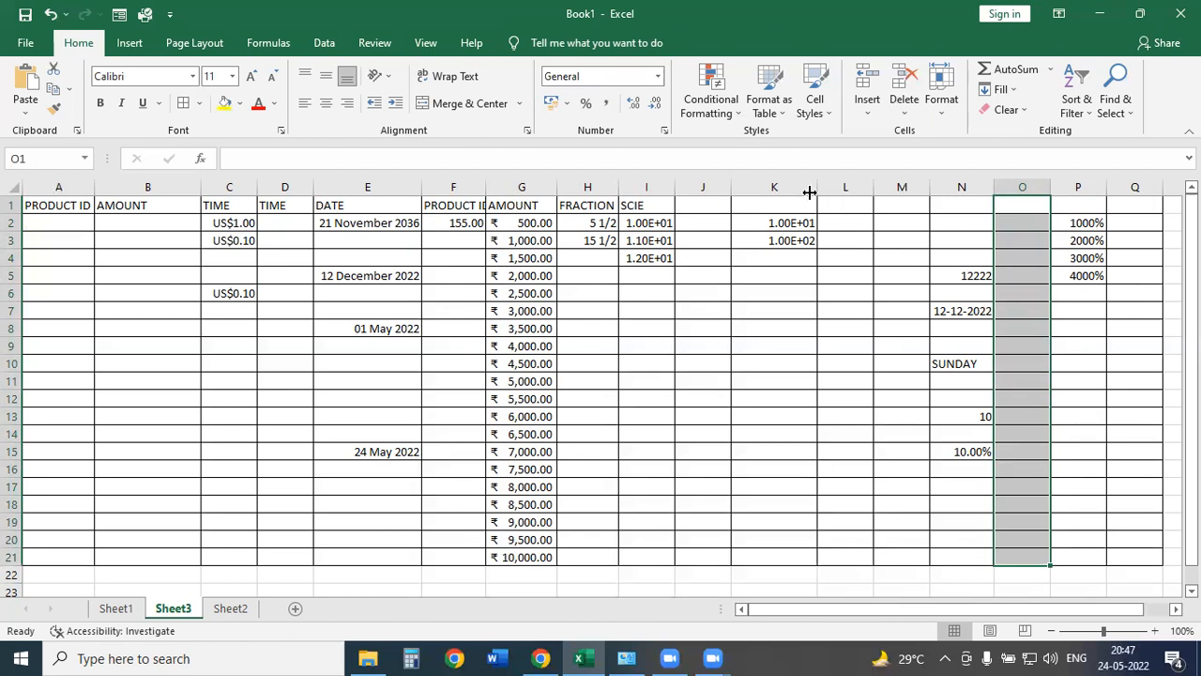
Format O1:O21 as percentages and enter 10%, 20% and 40% in O3:O5.
left_click(584, 108)
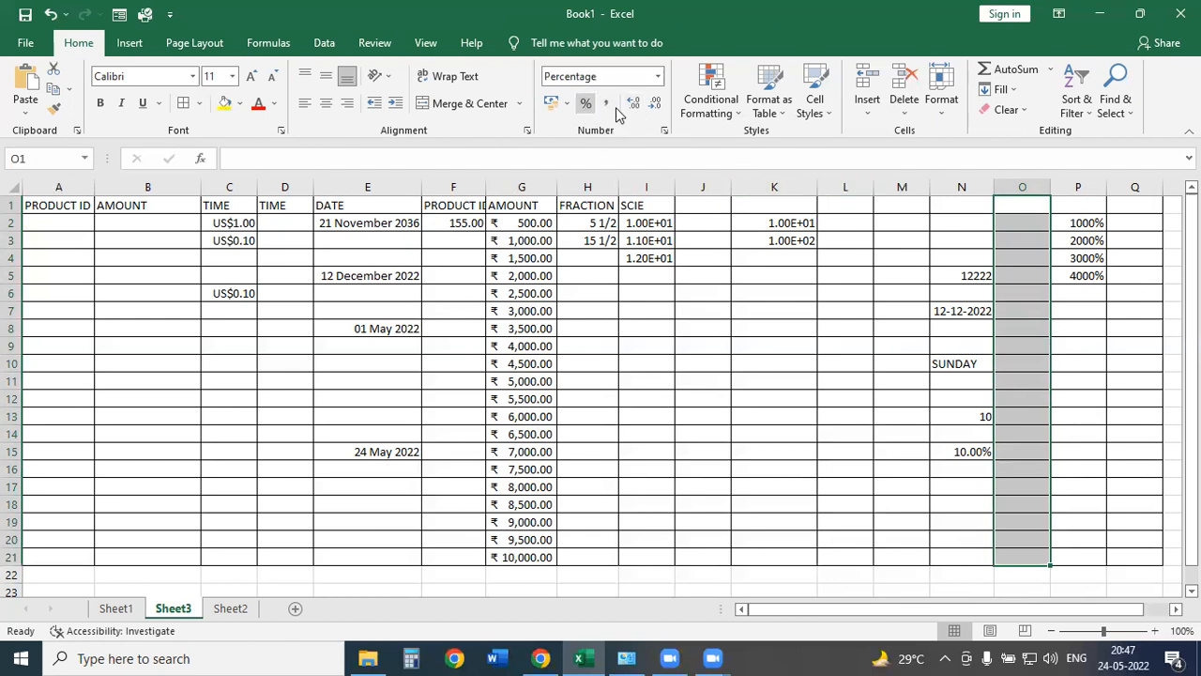
left_click(1022, 239)
type("10")
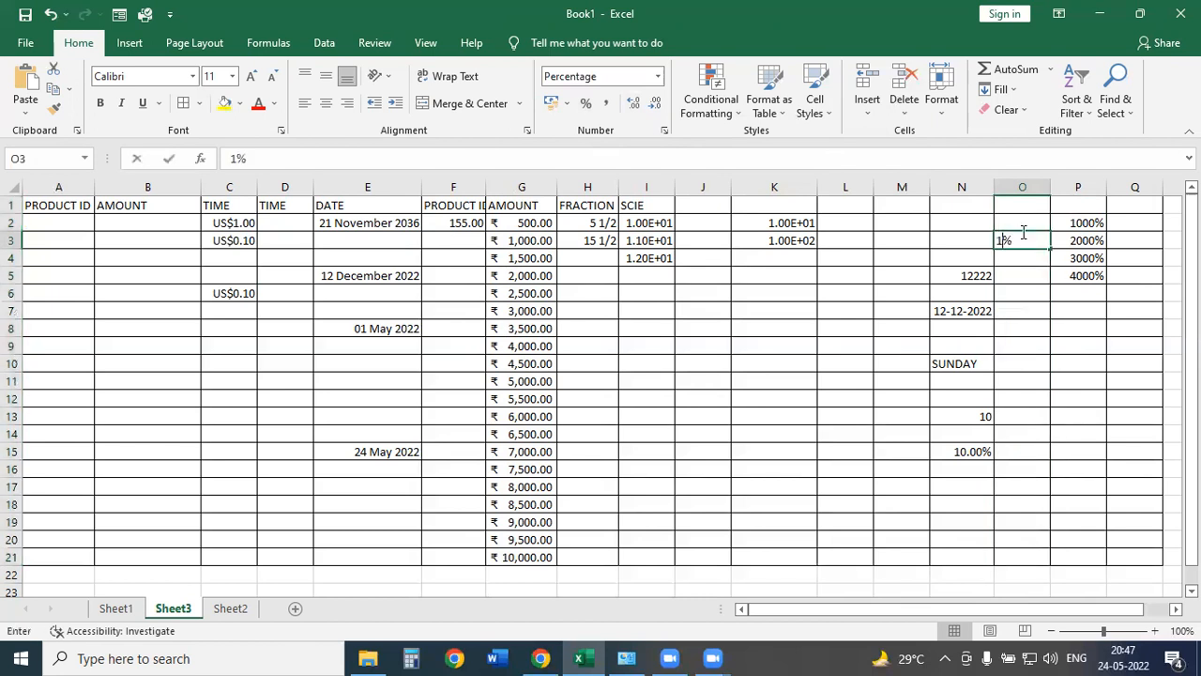
key("Return")
type("20")
key("Return")
type("40")
key("Return")
Enter the date 01/02/2022 in cell M2.
mouse_move(1076, 205)
left_mouse_down()
mouse_move(1111, 197)
mouse_move(1090, 302)
mouse_move(1072, 201)
left_mouse_up()
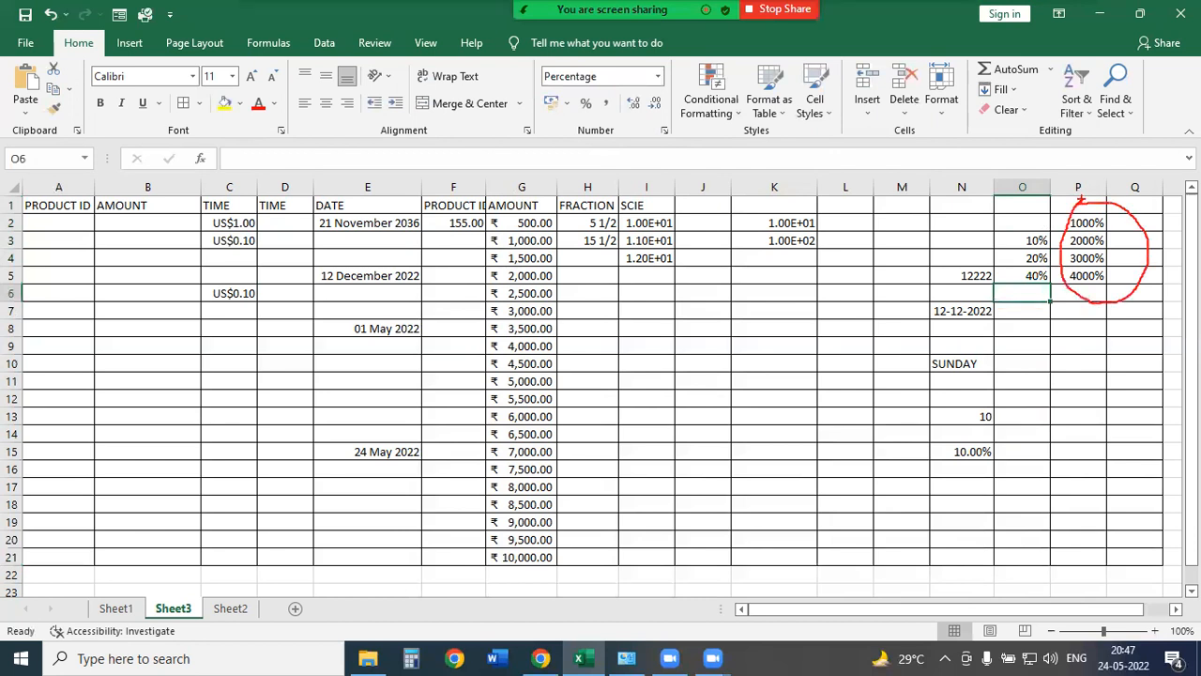
key("Escape")
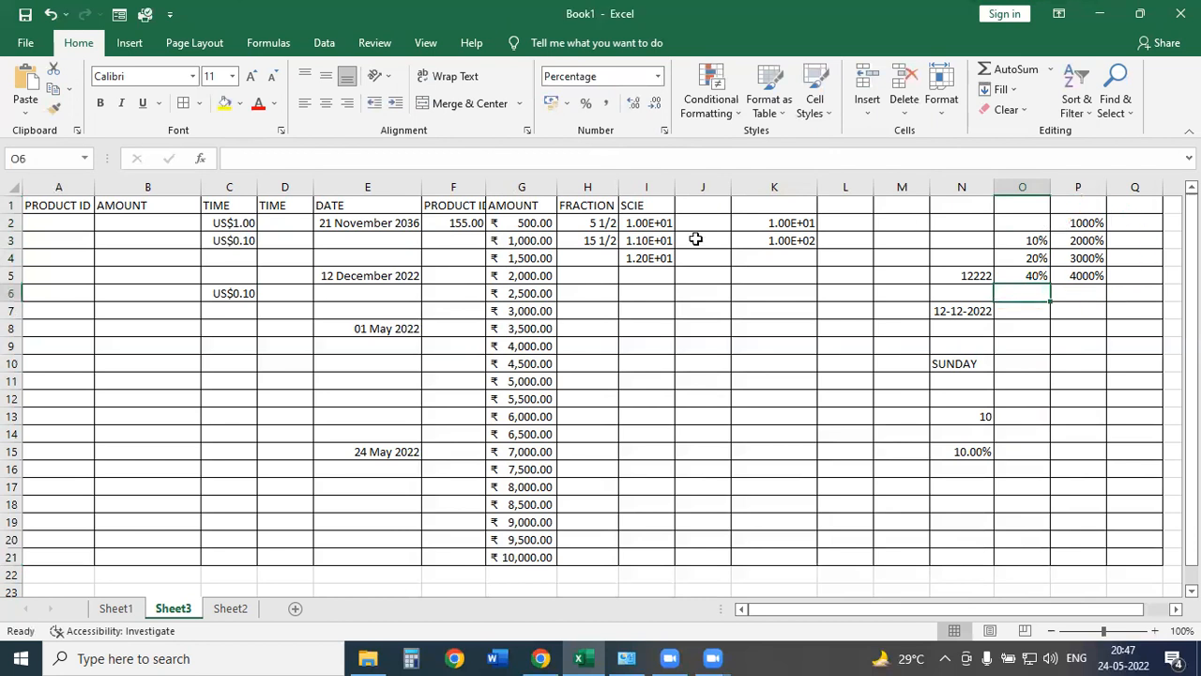
left_click(43, 223)
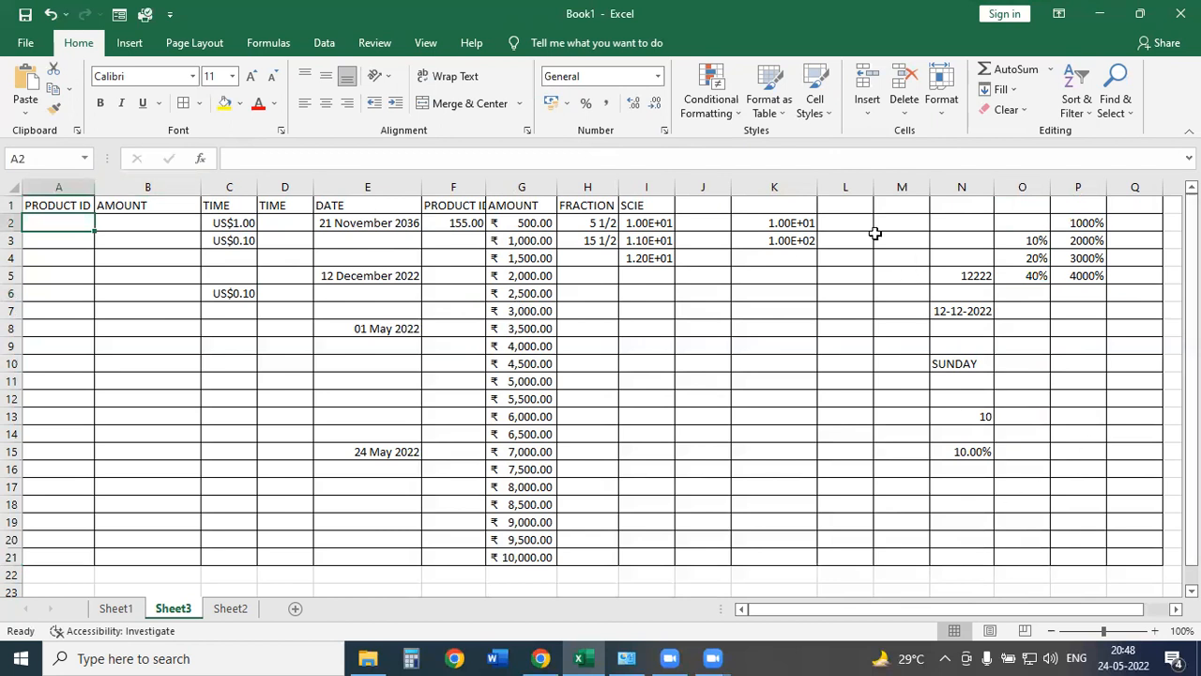
left_click(884, 221)
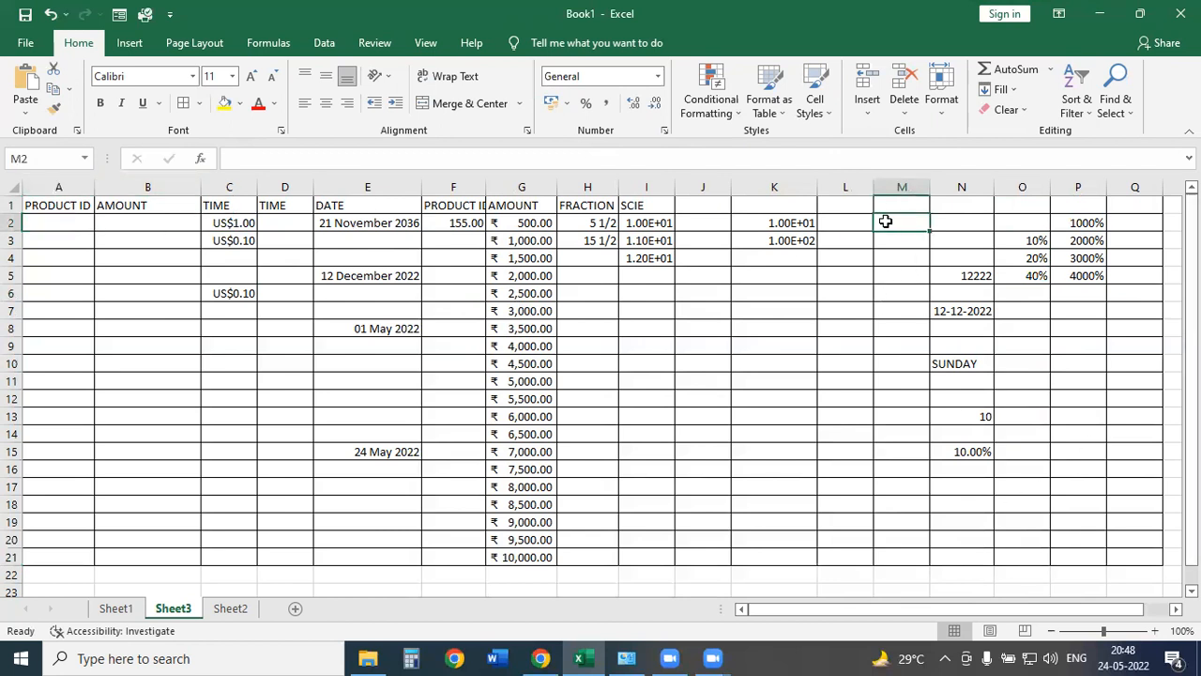
type("01/02/2022")
Fill M2:M21 with dates 1–20 February 2022 in the 14 March 2012 date style.
key("Return")
left_click(885, 222)
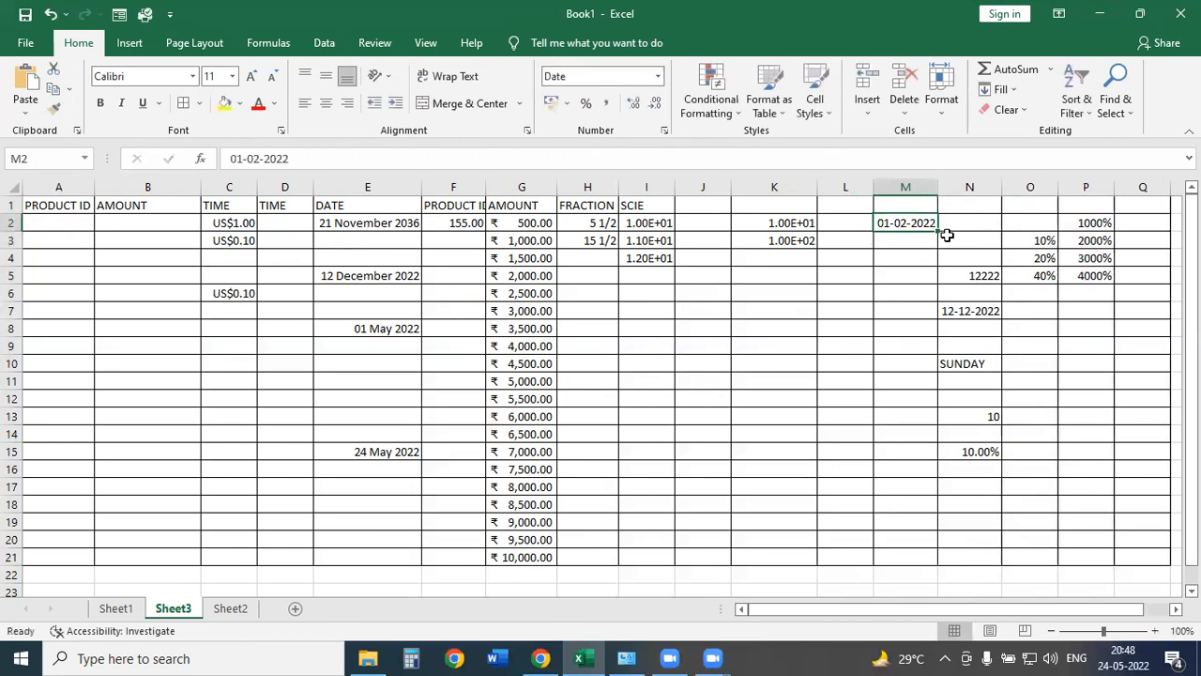
left_click_drag(936, 232, 929, 569)
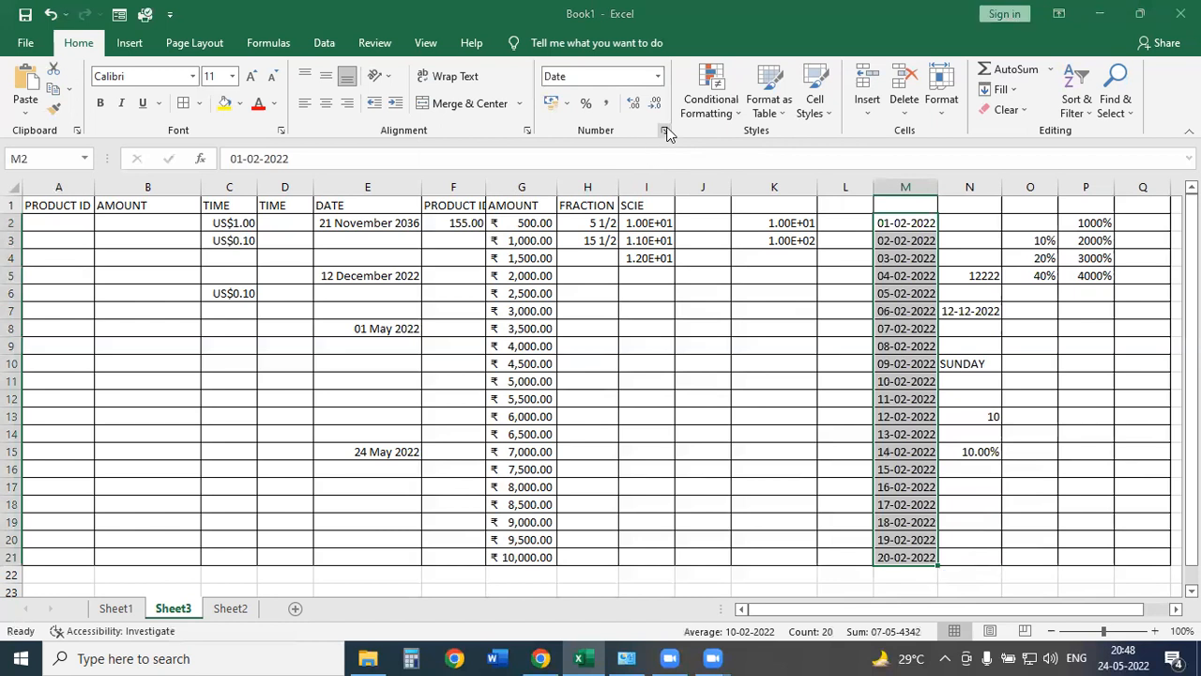
left_click(665, 130)
scroll(610, 225, "down", 1)
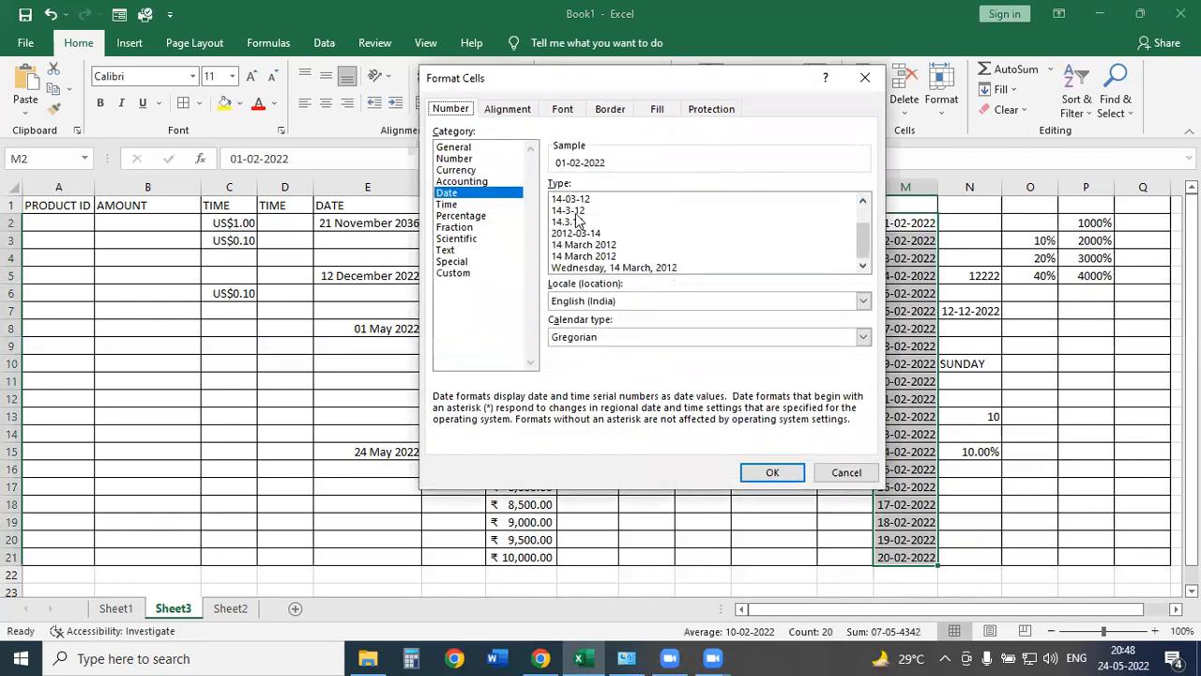
left_click(608, 256)
left_click(766, 472)
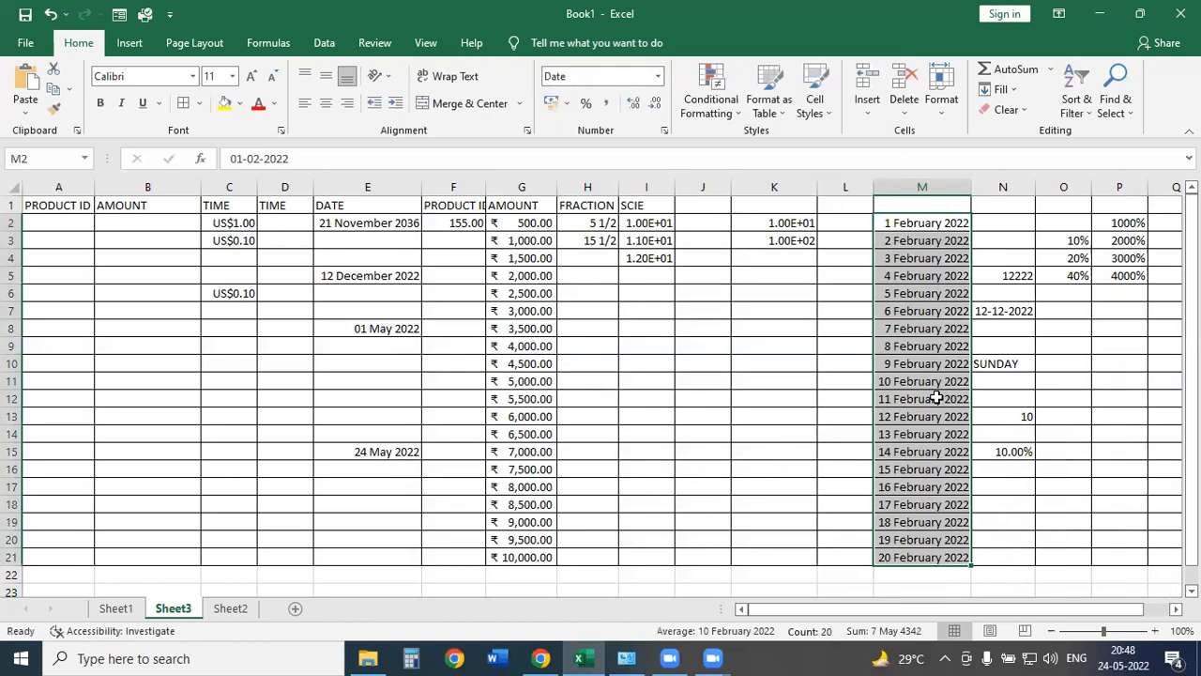
Open More Number Formats and browse the Number, Currency and Accounting categories.
left_click(658, 76)
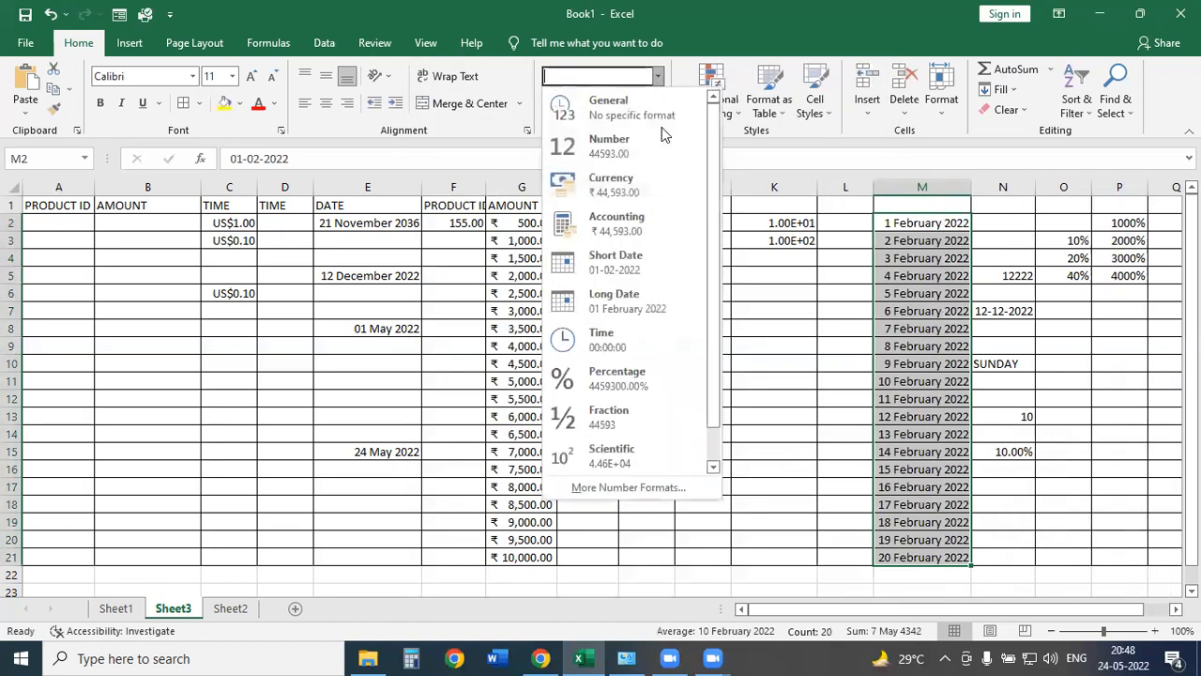
left_click(629, 492)
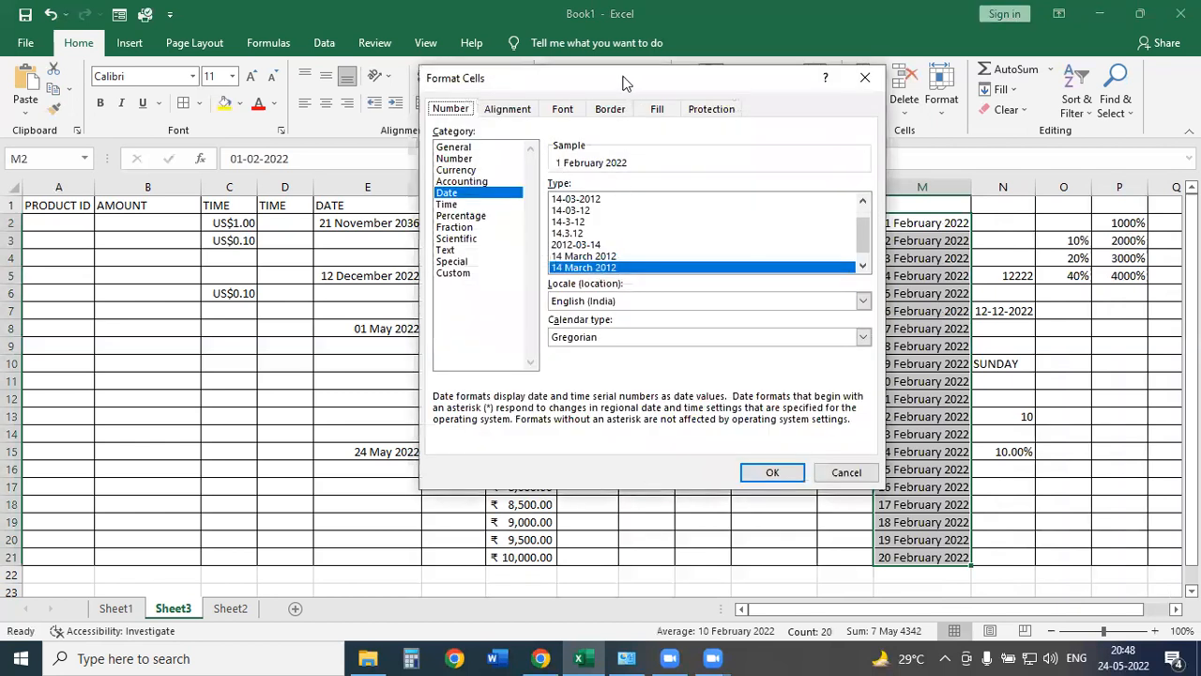
left_click_drag(621, 82, 435, 51)
left_click(269, 126)
left_click(273, 139)
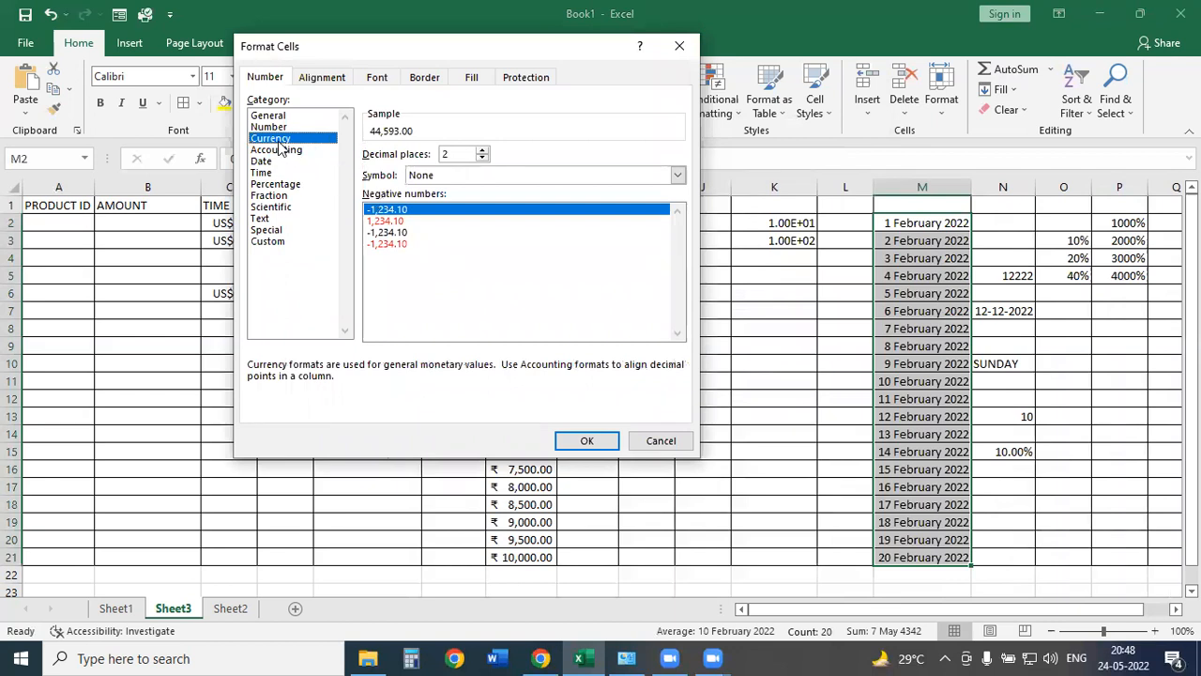
left_click(276, 151)
left_click(460, 179)
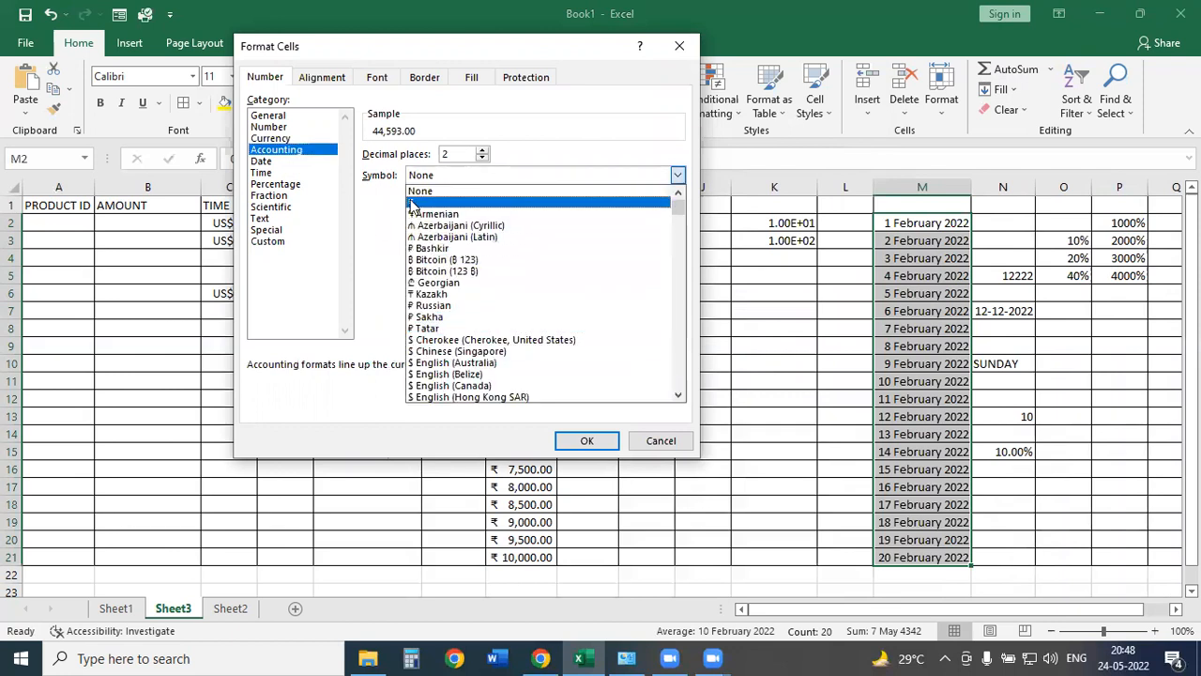
mouse_move(394, 123)
left_mouse_down()
mouse_move(422, 123)
mouse_move(420, 141)
mouse_move(398, 128)
left_mouse_up()
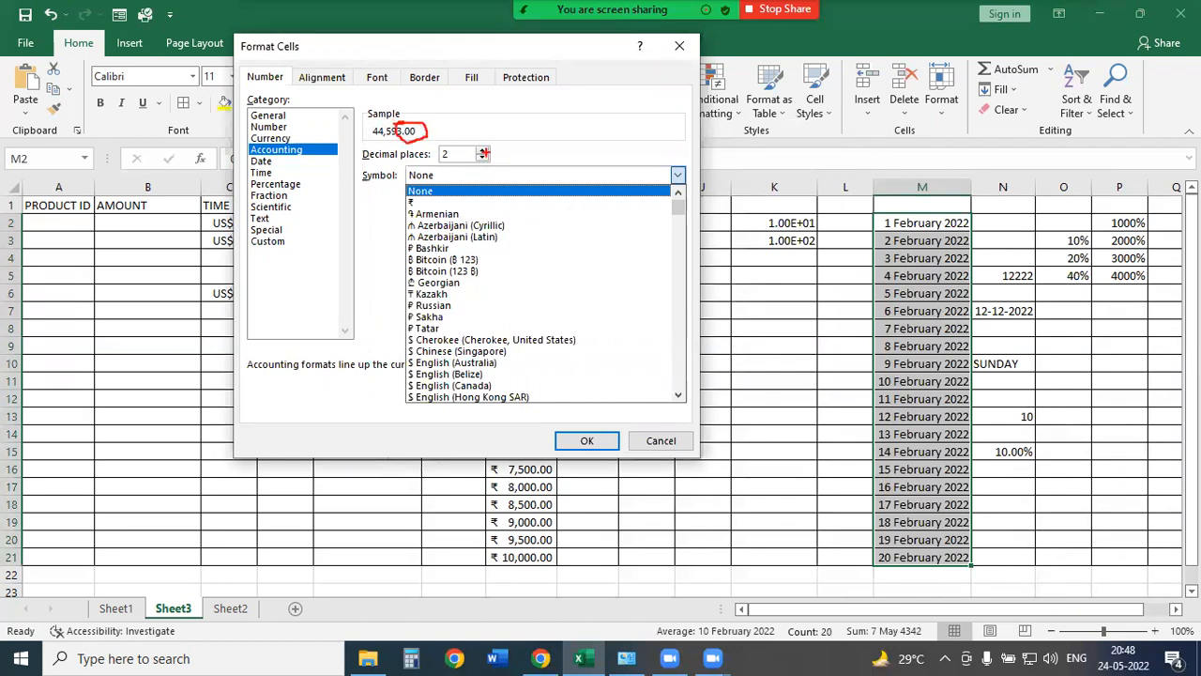
key("Escape")
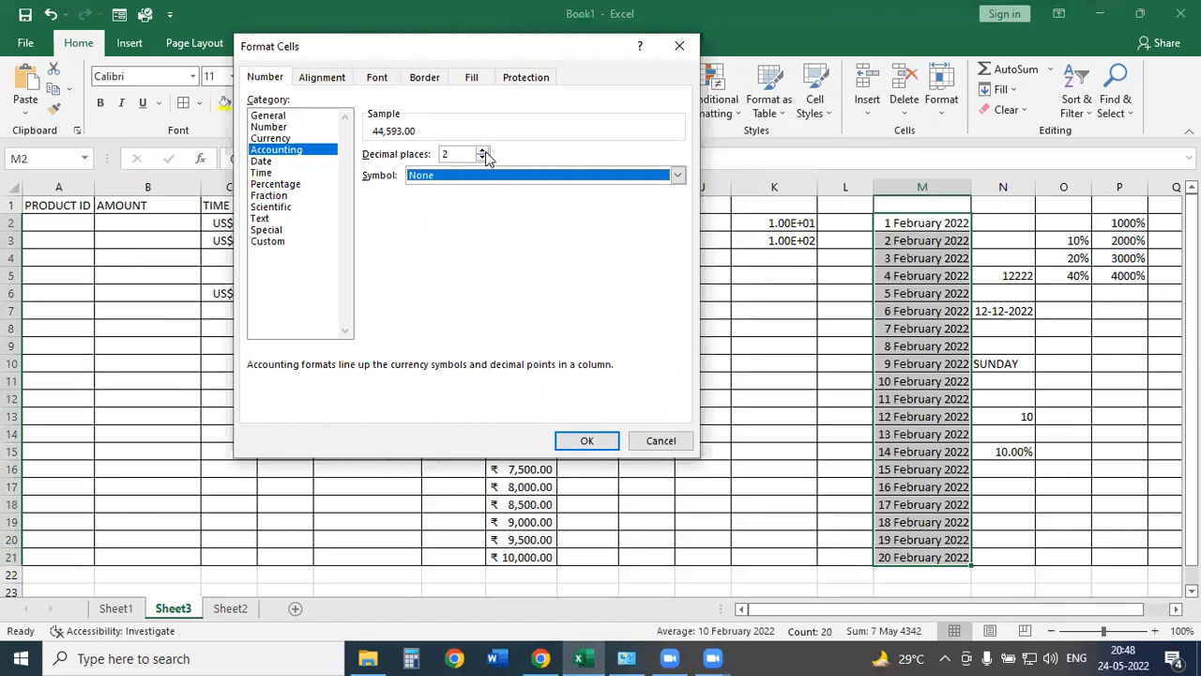
Go back to the Date category, then switch to the Custom category.
left_click(261, 162)
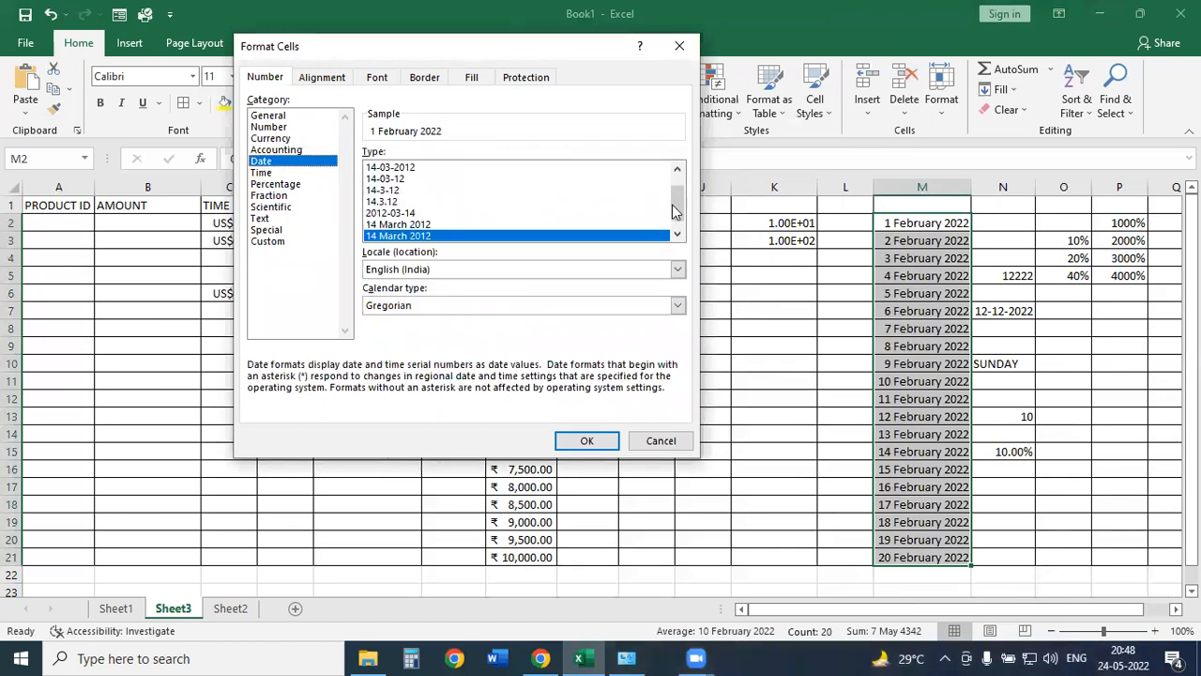
scroll(413, 210, "up", 1)
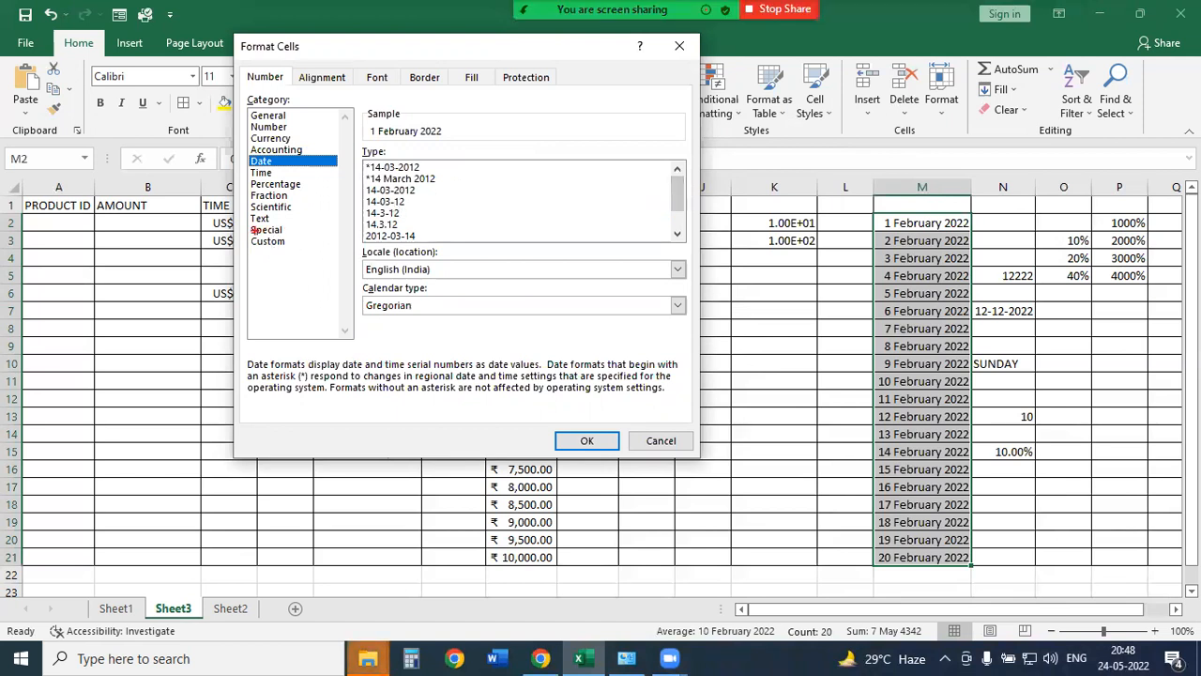
left_click_drag(232, 234, 304, 261)
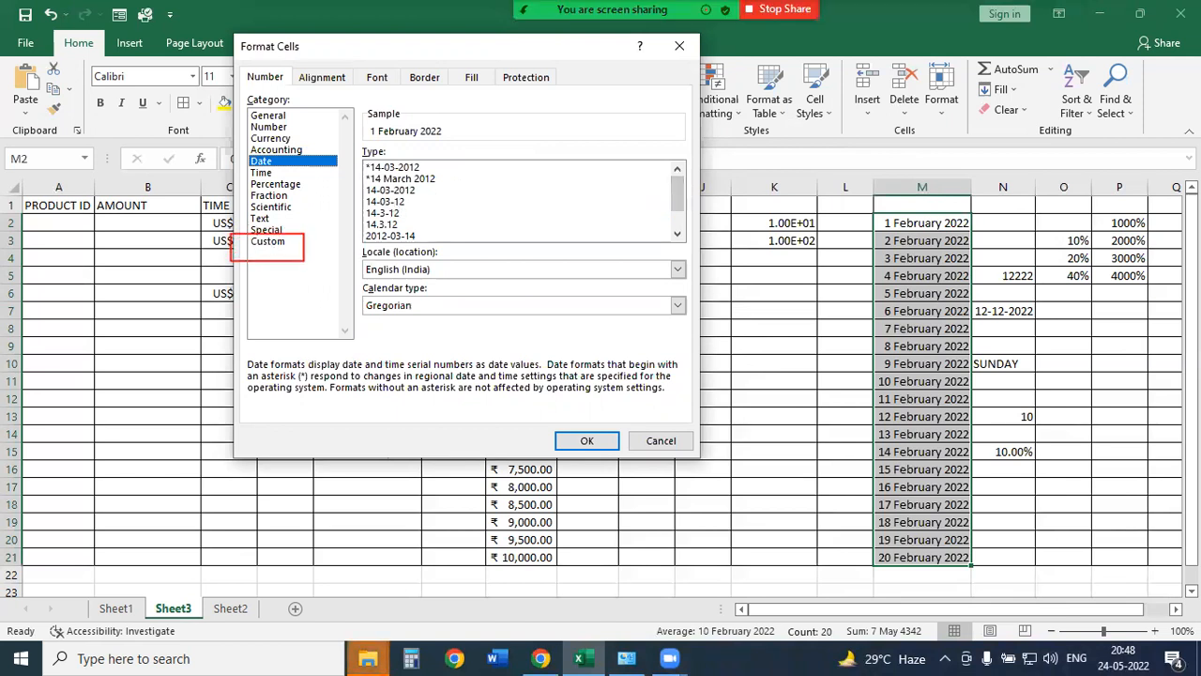
left_click(265, 243)
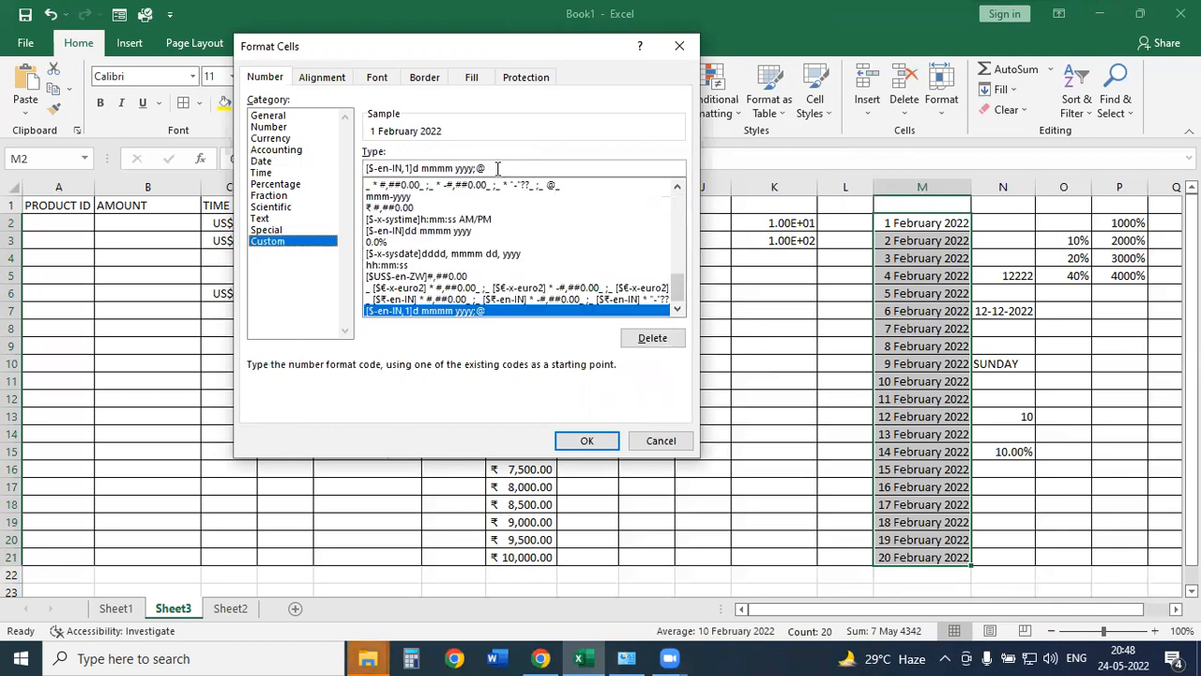
Clear the custom Type box and enter the format code DD-MM-YYYY.
mouse_move(358, 159)
left_mouse_down()
mouse_move(513, 177)
mouse_move(364, 169)
left_mouse_up()
key("Escape")
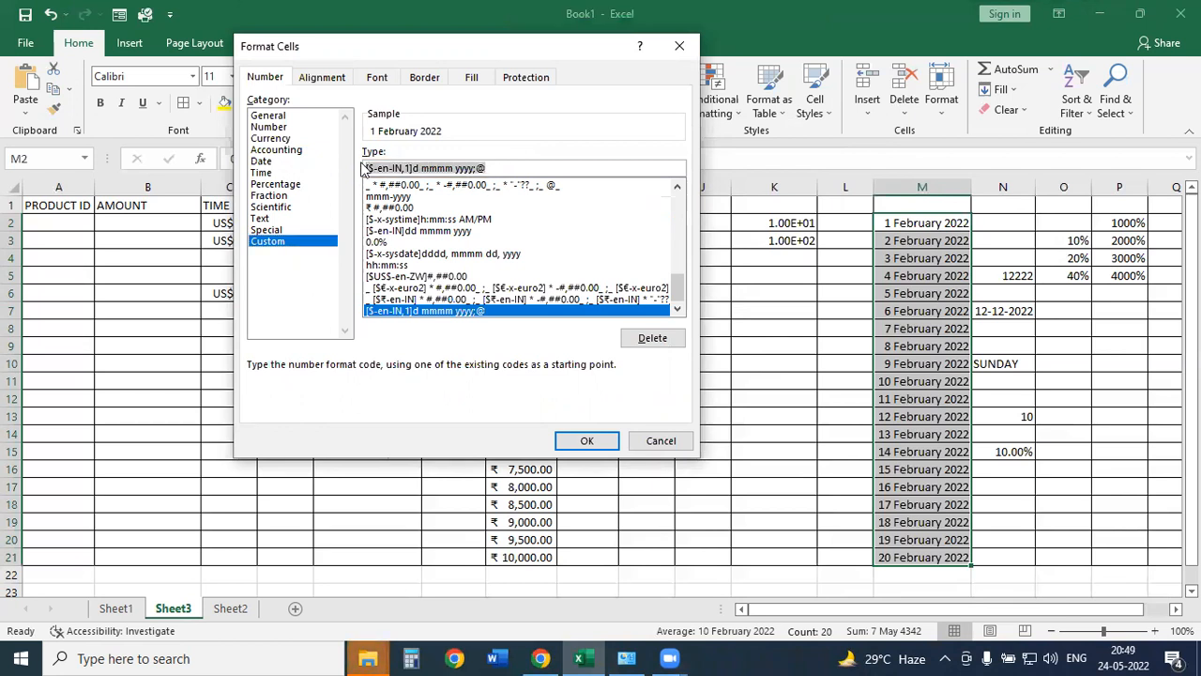
key("BackSpace")
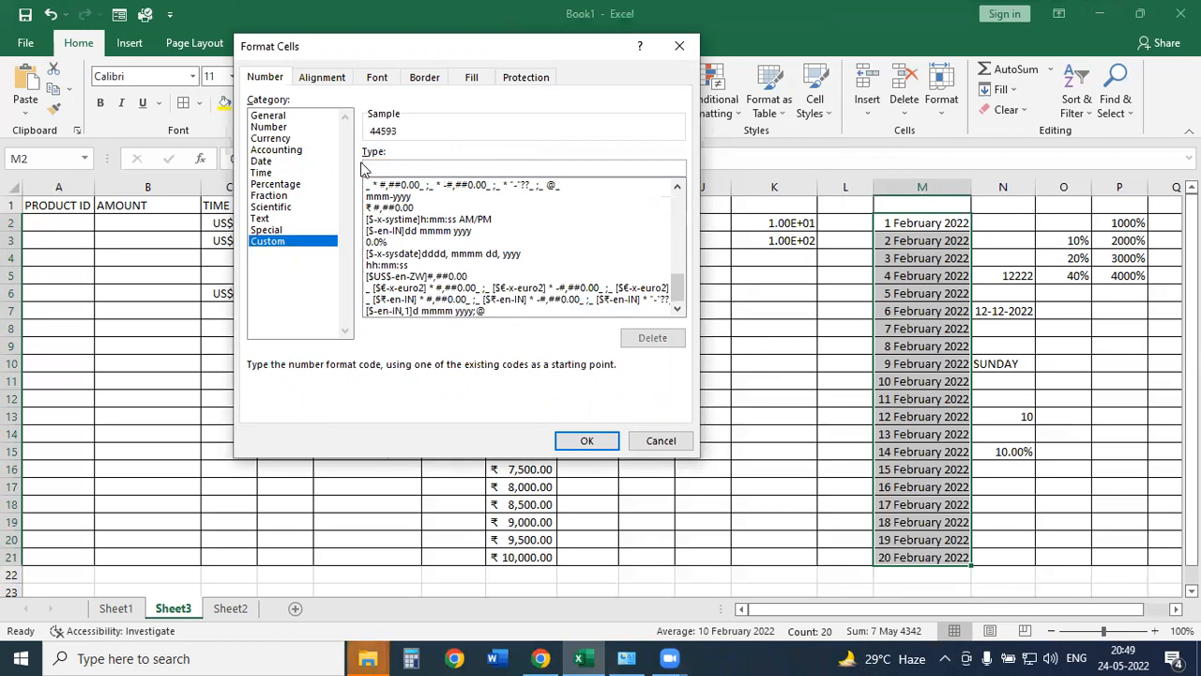
key("ctrl+2")
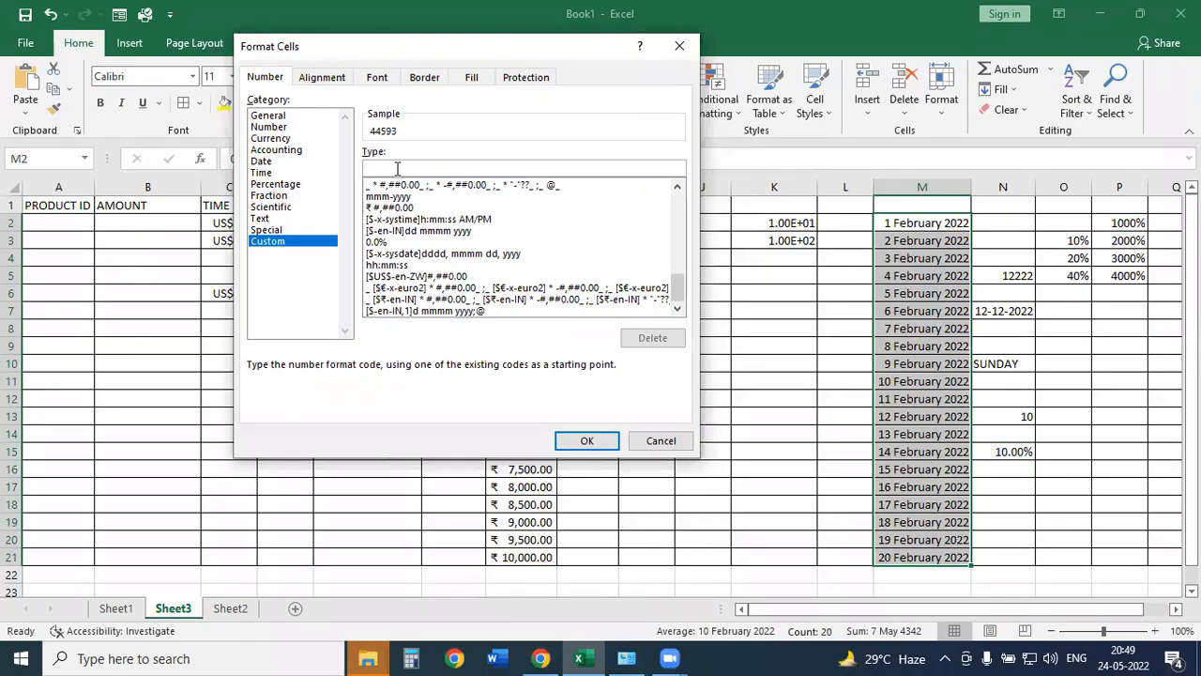
type("DD-MM-YYYY")
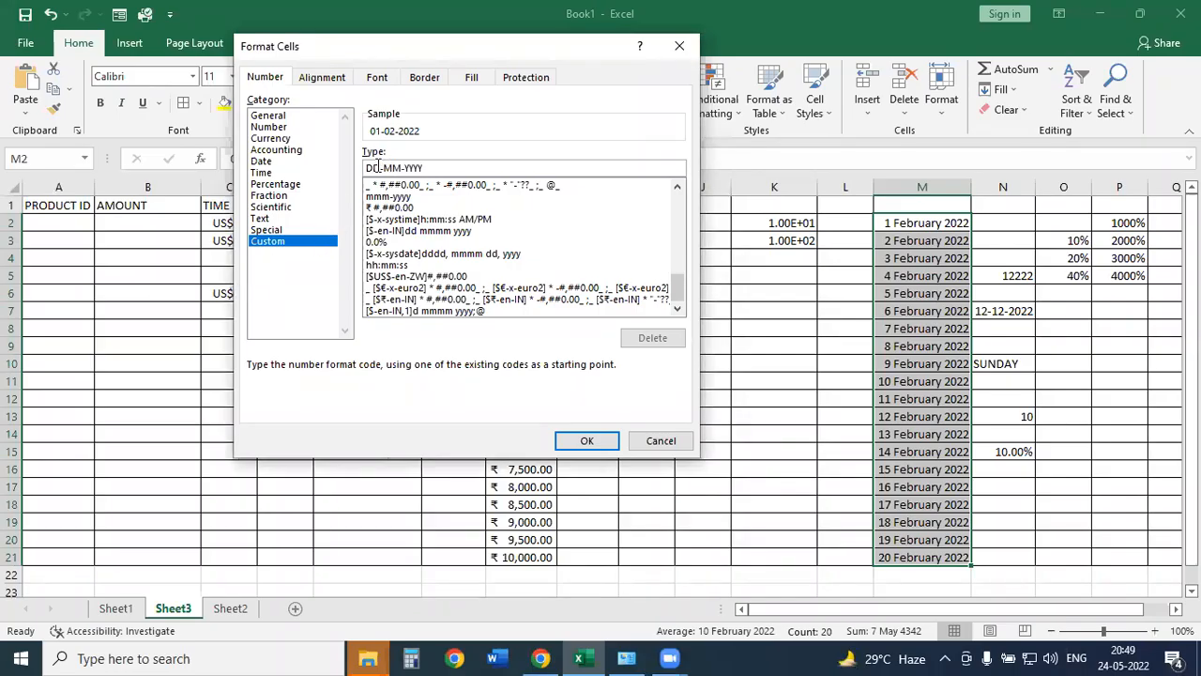
Replace both dashes with slashes, making the code DD/MM/YYYY.
left_click(385, 169)
key("BackSpace")
type("/")
key("Right")
key("Right")
key("Delete")
type("/")
Try DDD and MMM codes, then settle on DD/MM/YY previewing 01/02/22.
type("D")
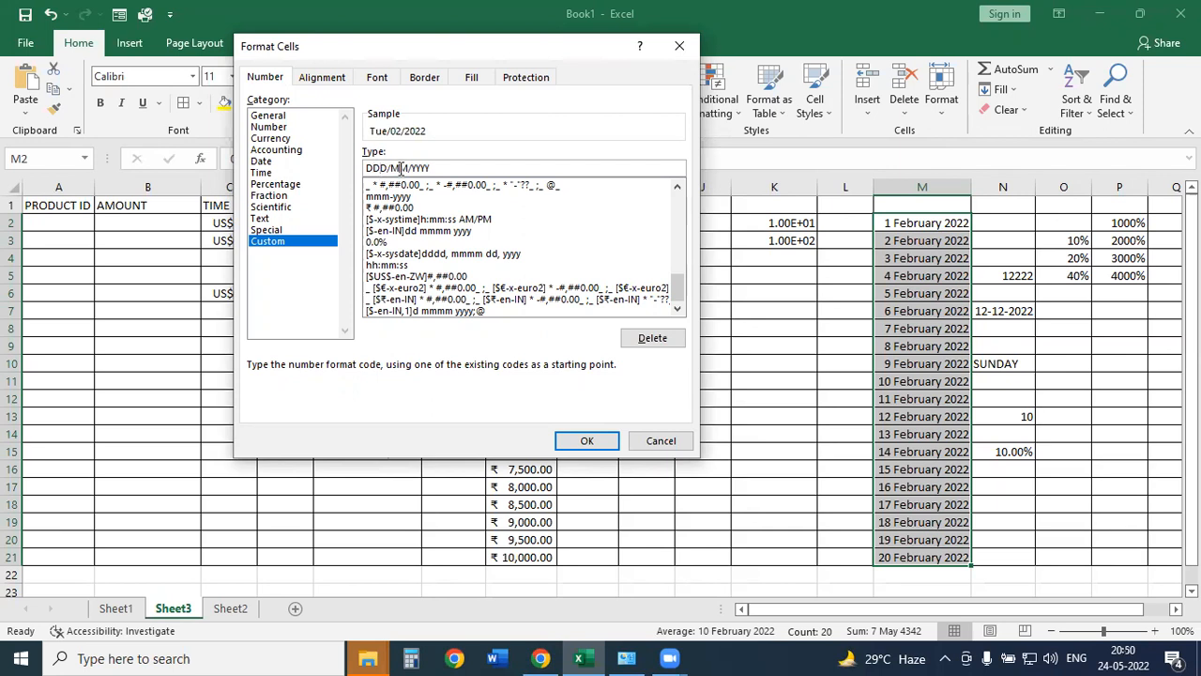
type("M")
key("BackSpace")
key("BackSpace")
key("BackSpace")
type("Y")
left_click(384, 169)
key("BackSpace")
left_click(385, 169)
key("Delete")
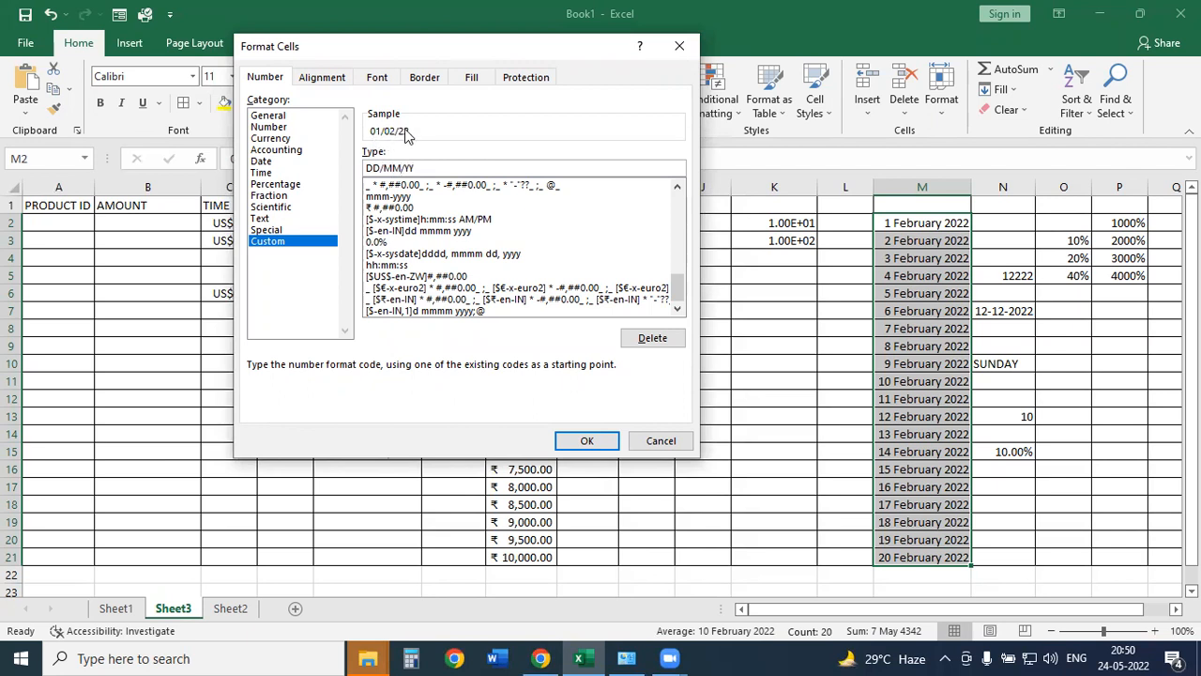
Extend the code to DDDD/MMMM/YY so the sample shows Tuesday/February/22.
left_click(367, 167)
type("DD")
left_click(409, 167)
type("DD")
key("BackSpace")
key("BackSpace")
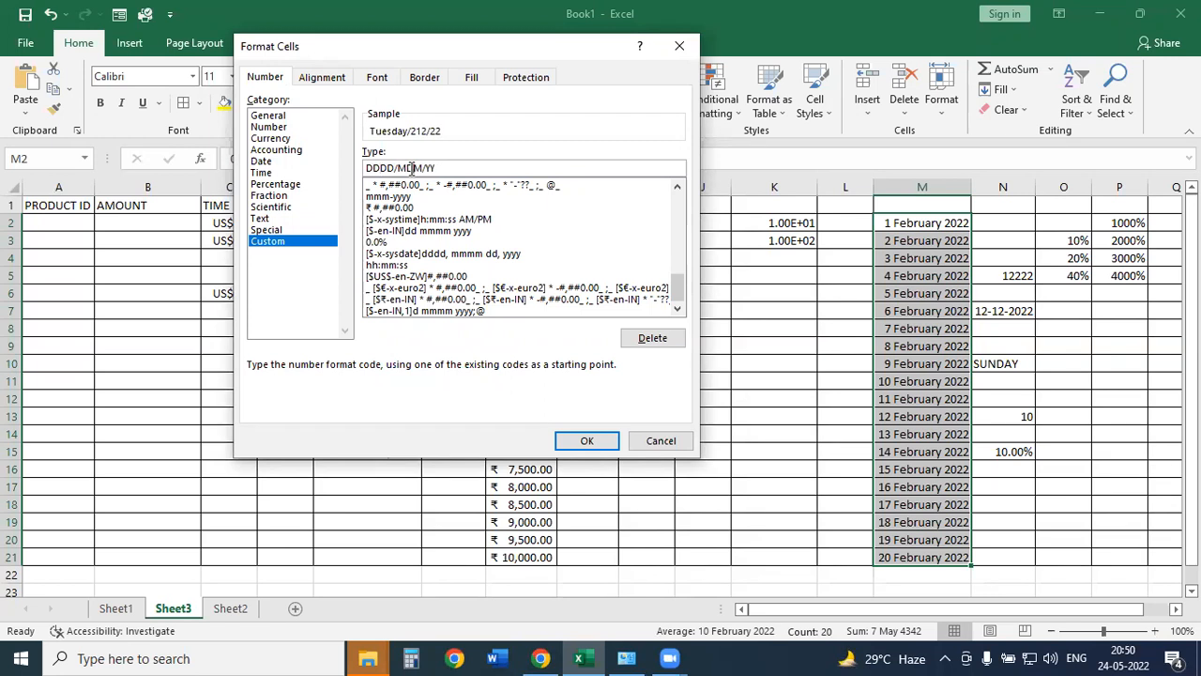
type("MM")
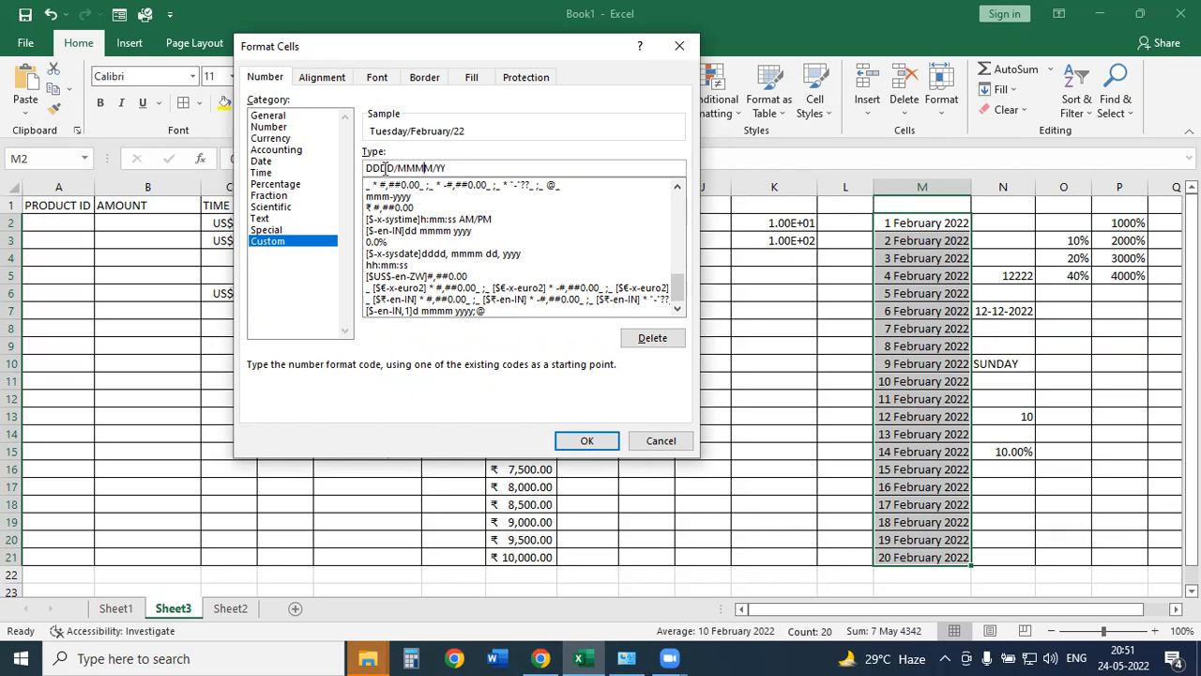
Discard the custom date format, leaving E2:E14's number format unchanged.
left_click(646, 439)
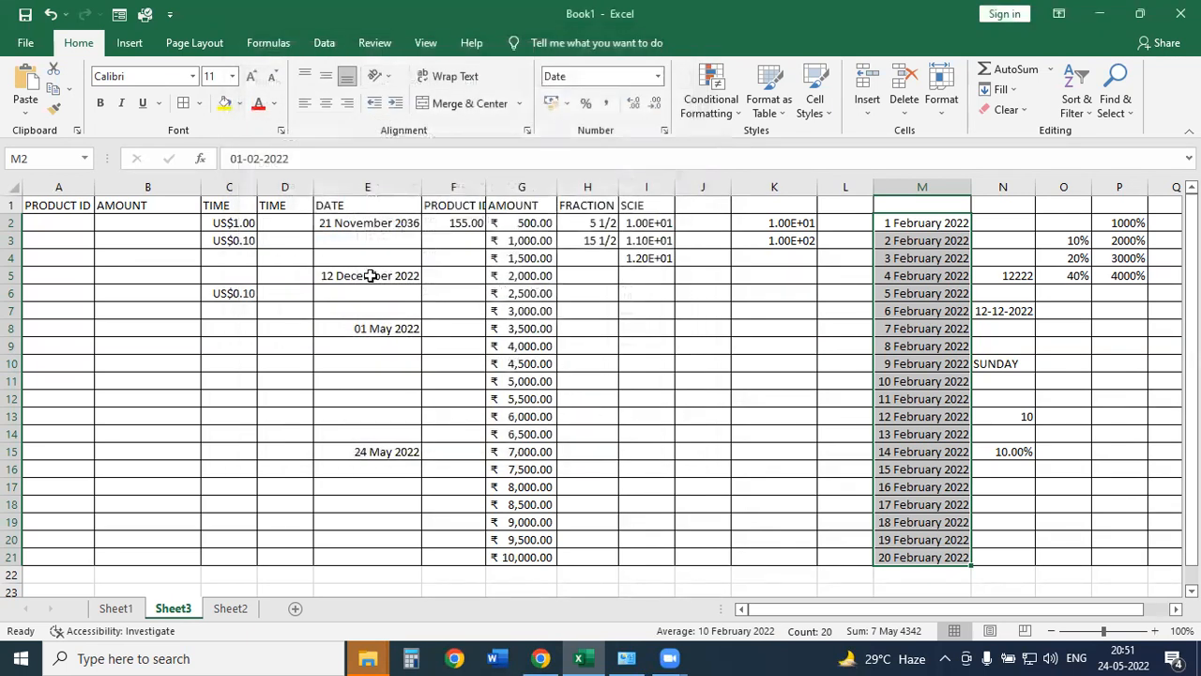
left_click_drag(382, 222, 358, 432)
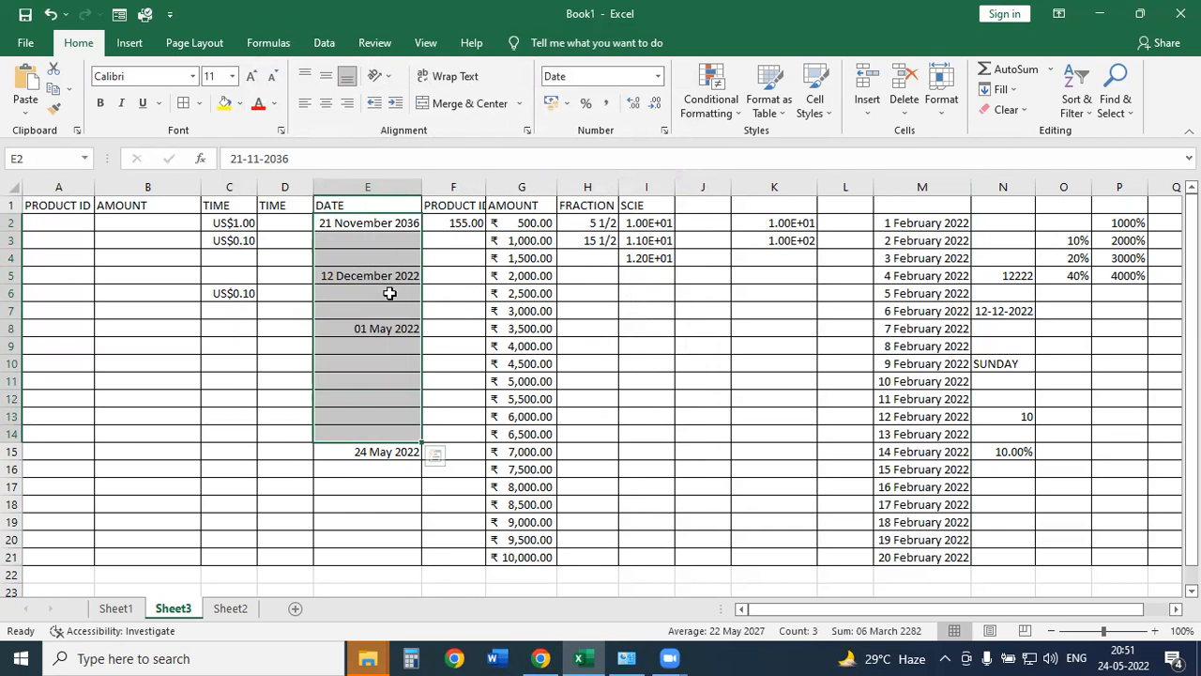
left_click(658, 77)
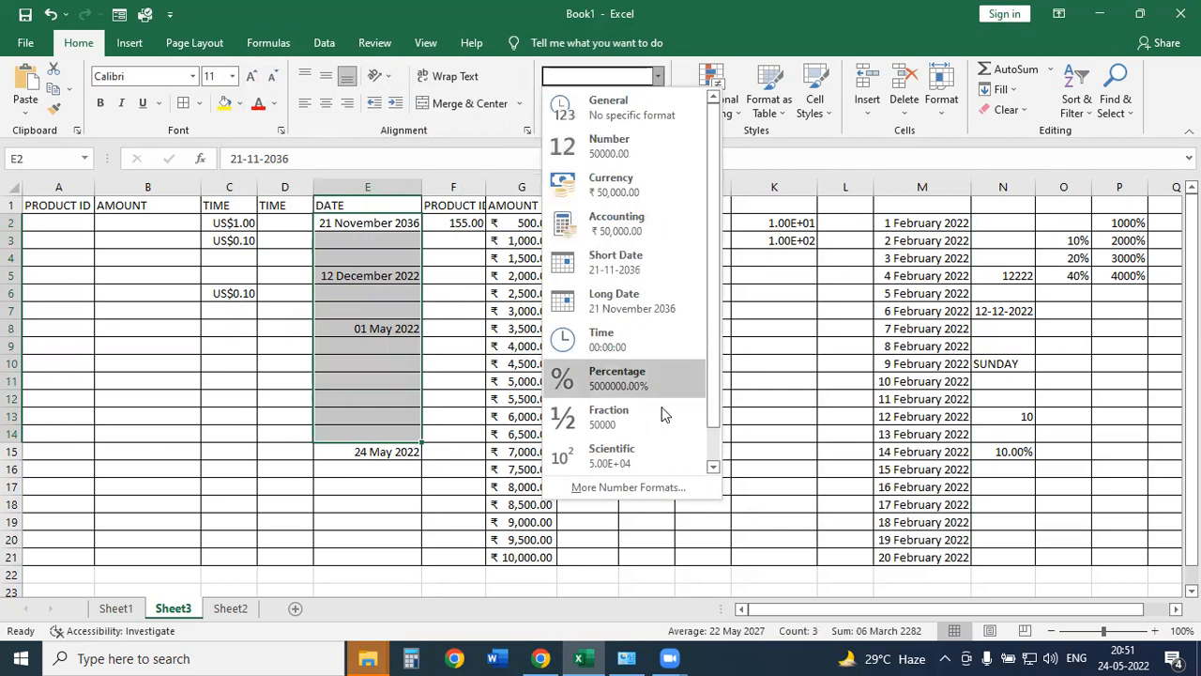
left_click(221, 374)
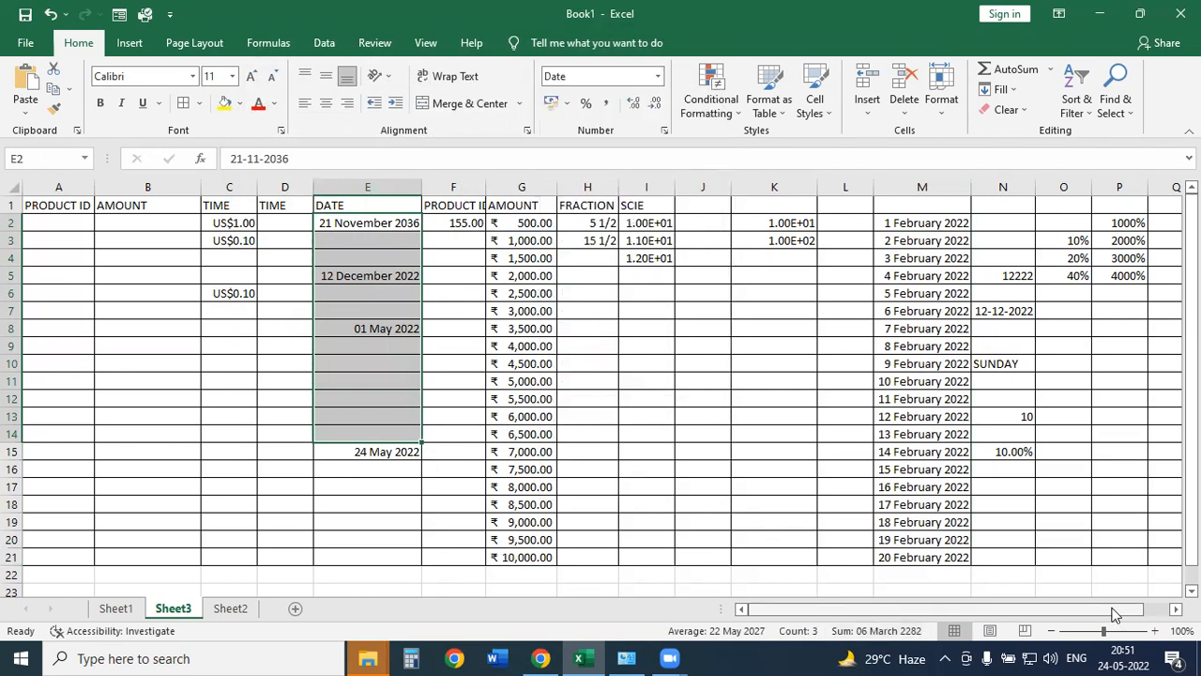
Scroll right past column Q and select the empty cell R2.
scroll(1134, 569, "right", 5)
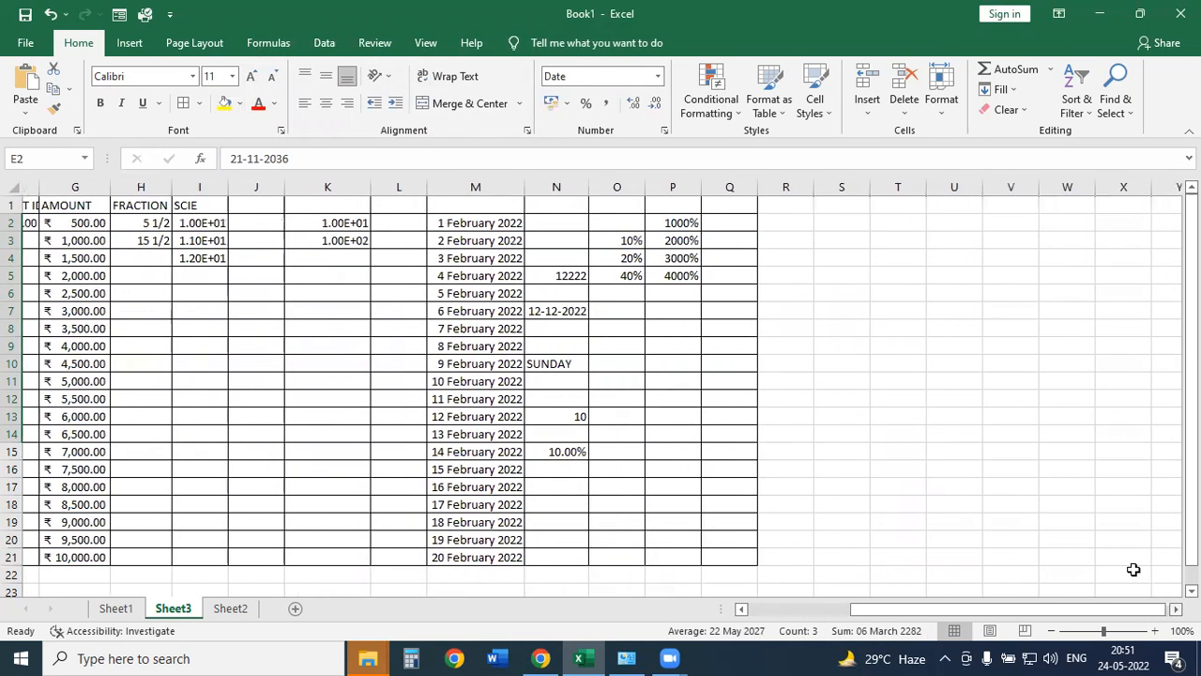
scroll(1134, 569, "right", 1)
left_click(769, 222)
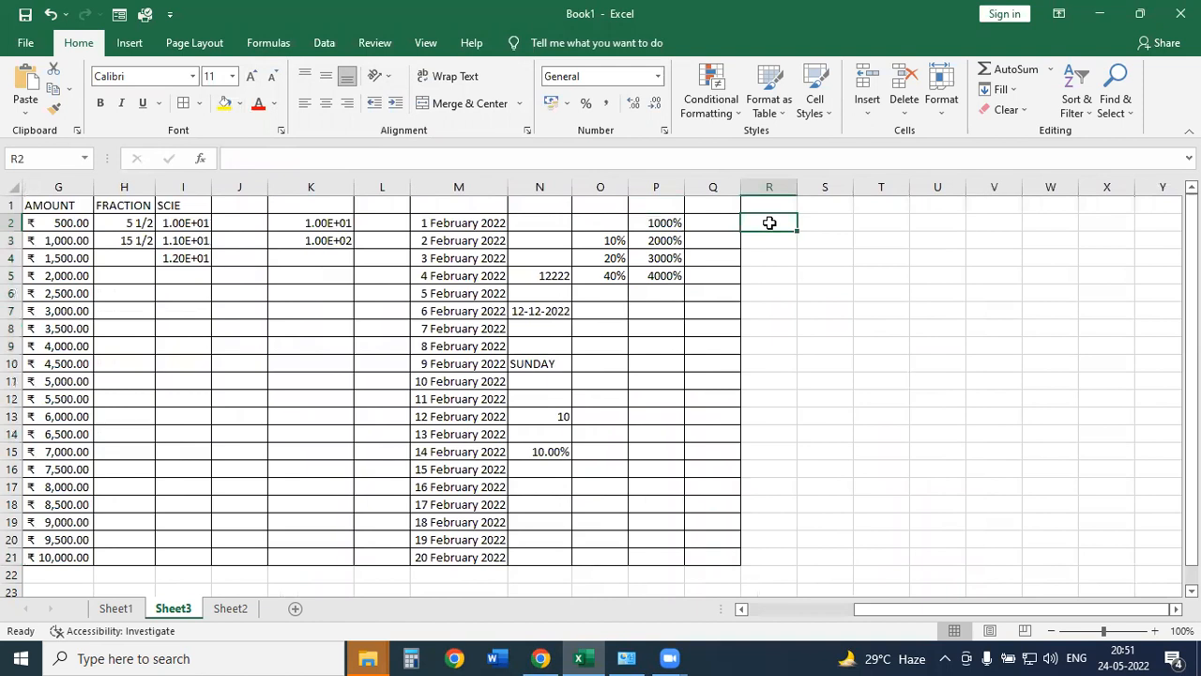
Enter 0000100 in R2, which Excel stores as plain 100.
type("00001")
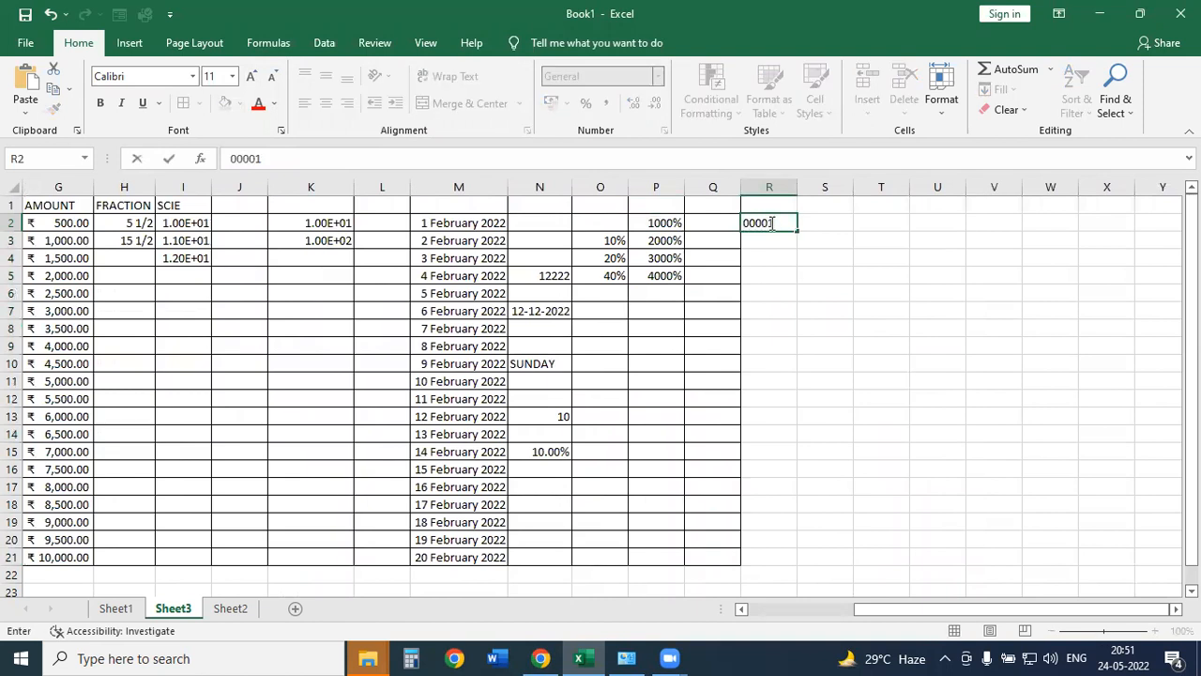
type("00")
key("Return")
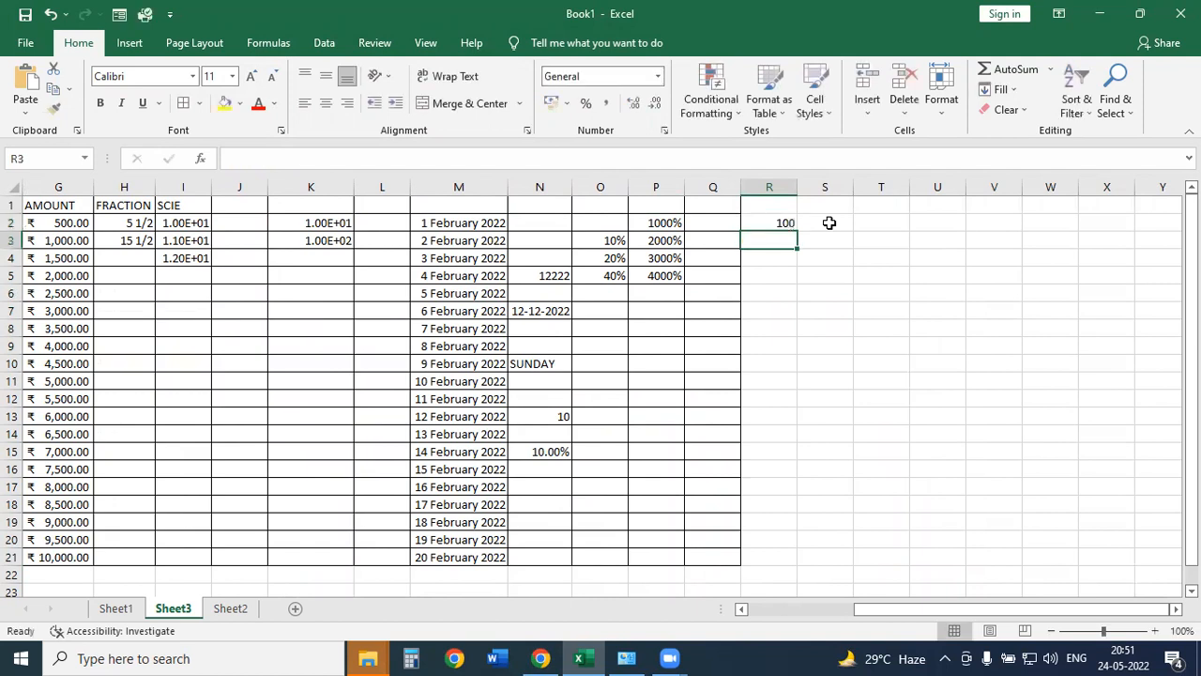
left_click(791, 223)
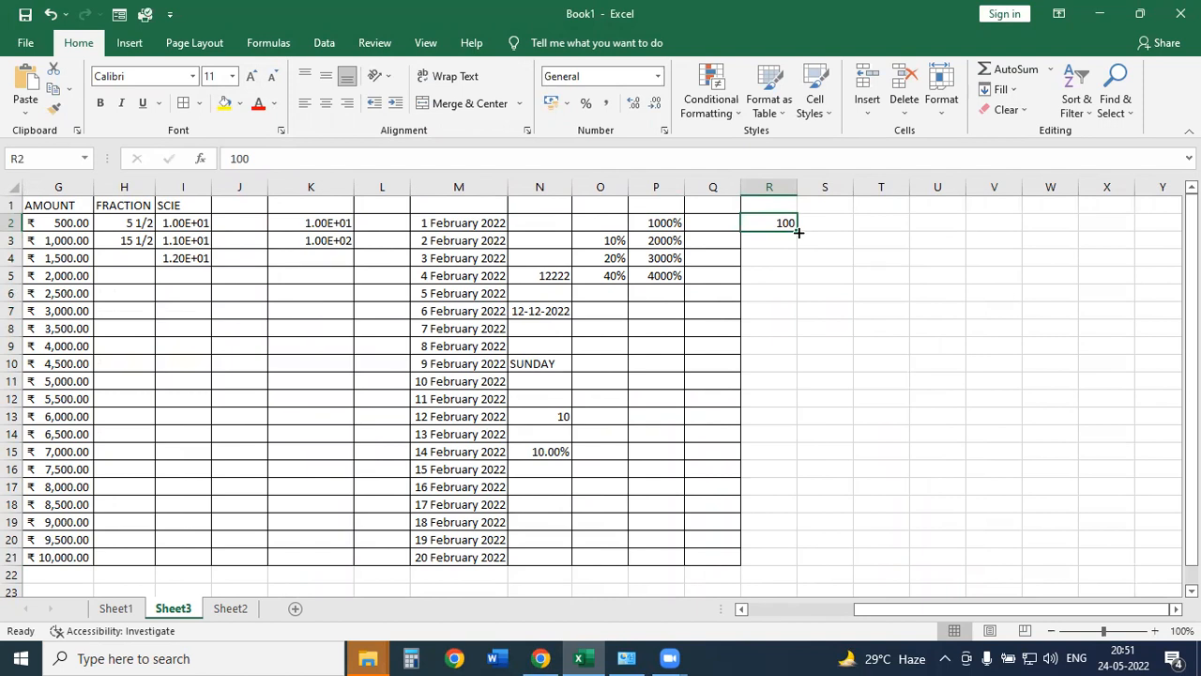
Select R2:R21 and bring up the number format list.
left_click_drag(778, 223, 760, 538)
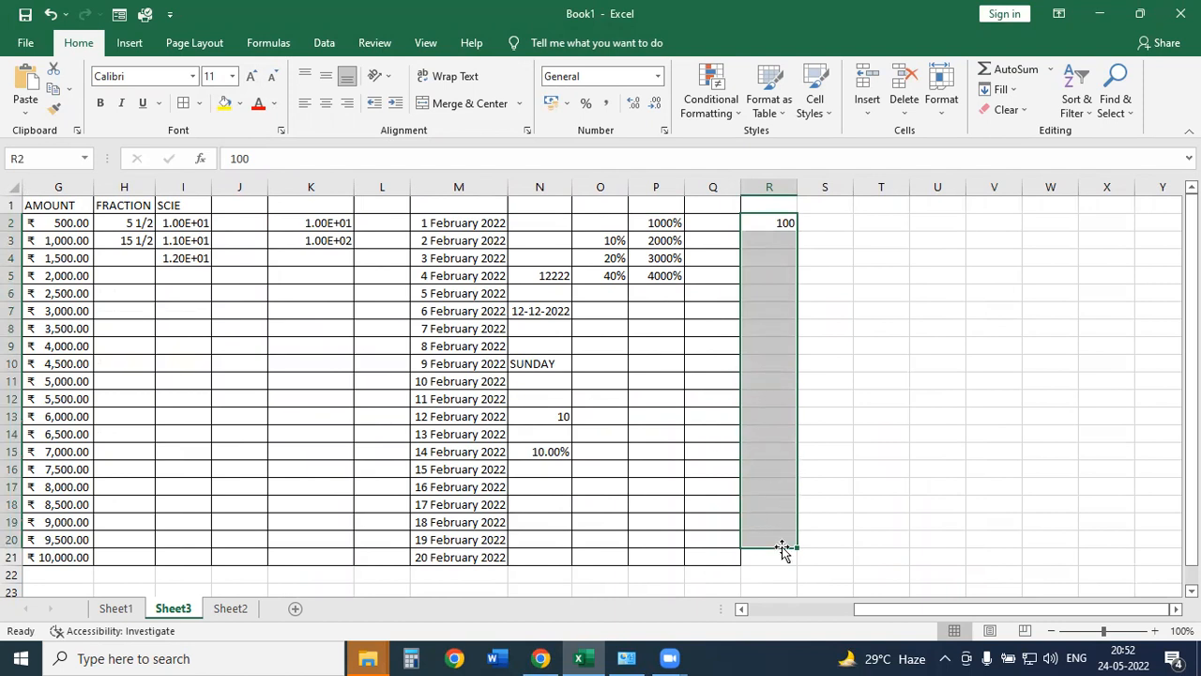
key("shift+Down")
key("shift+Down")
key("shift+Up")
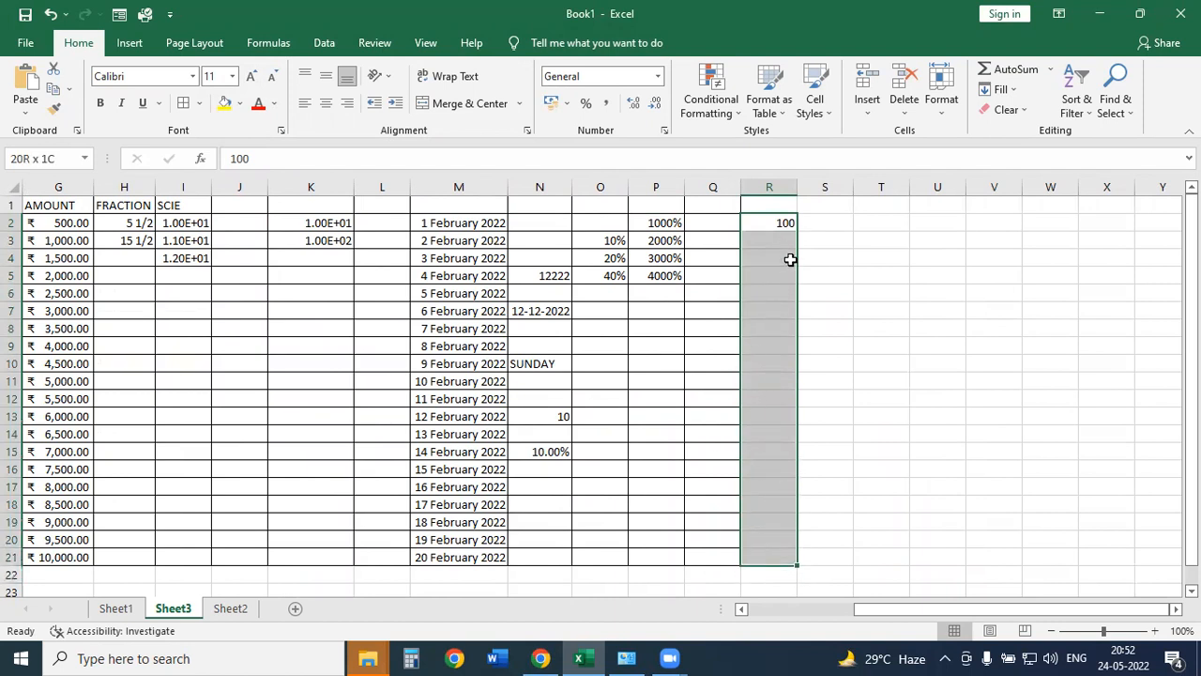
left_click(659, 76)
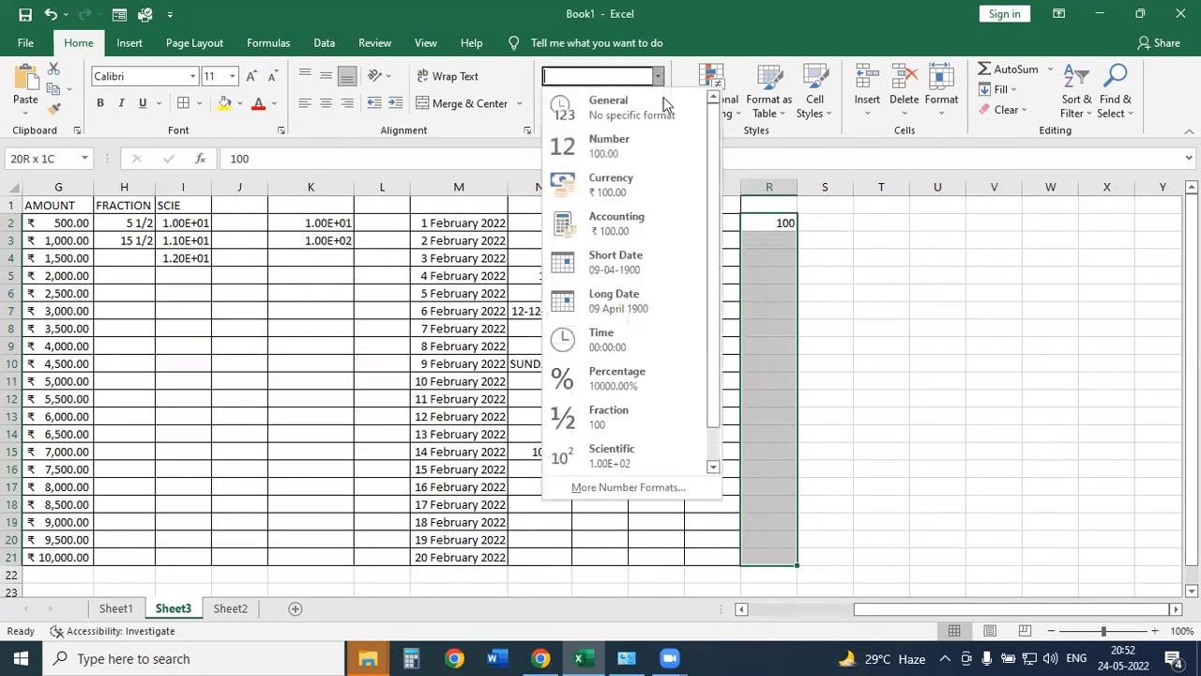
Format R2:R21 as Text and re-enter 0000100 in R2.
scroll(714, 231, "down", 1)
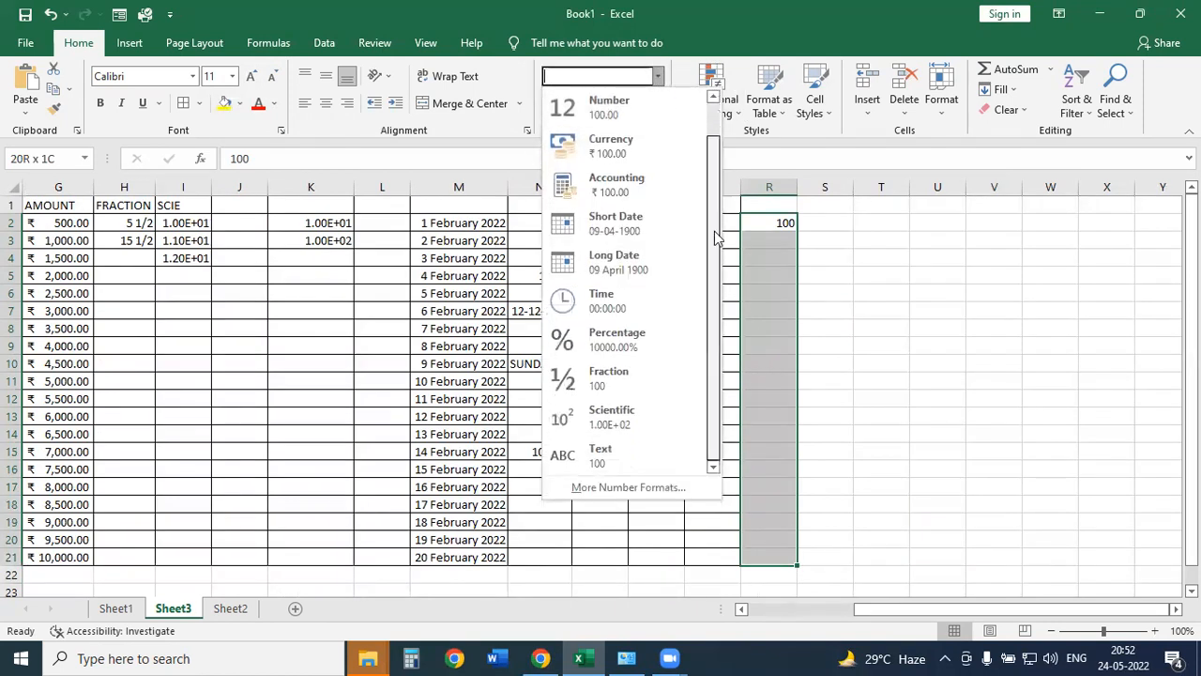
left_click(615, 456)
left_click(778, 226)
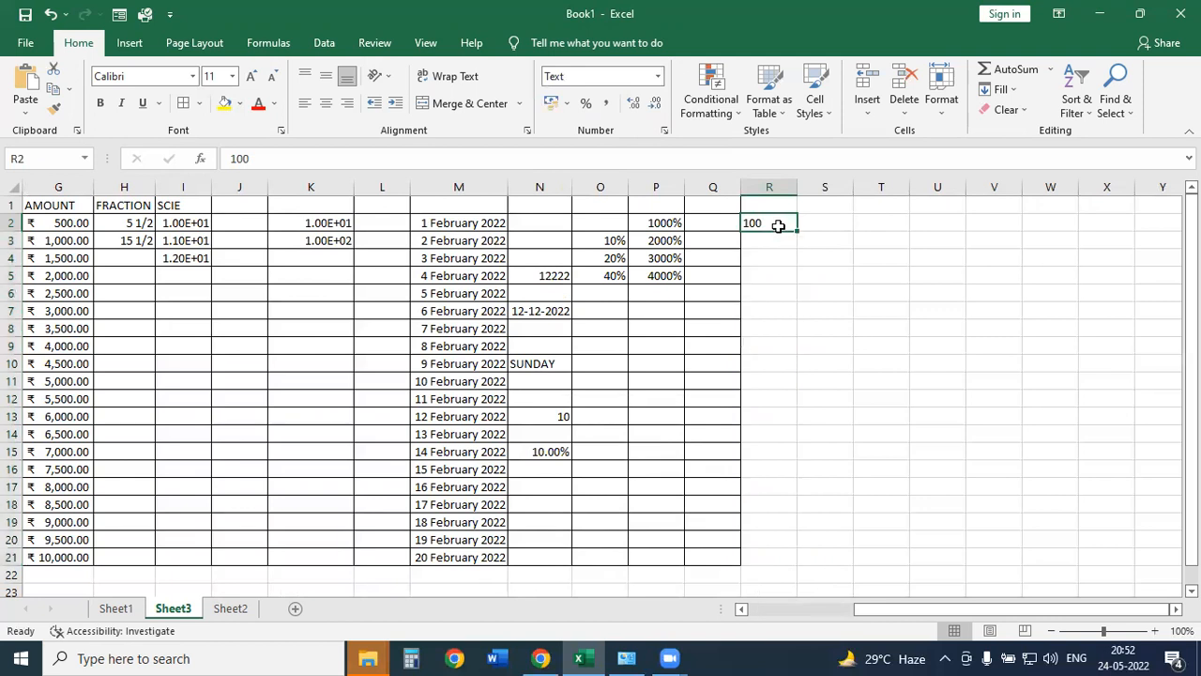
type("0000100")
key("Return")
Fill the series 0000100 to 0000119 down to R21, then select column R.
left_click(778, 226)
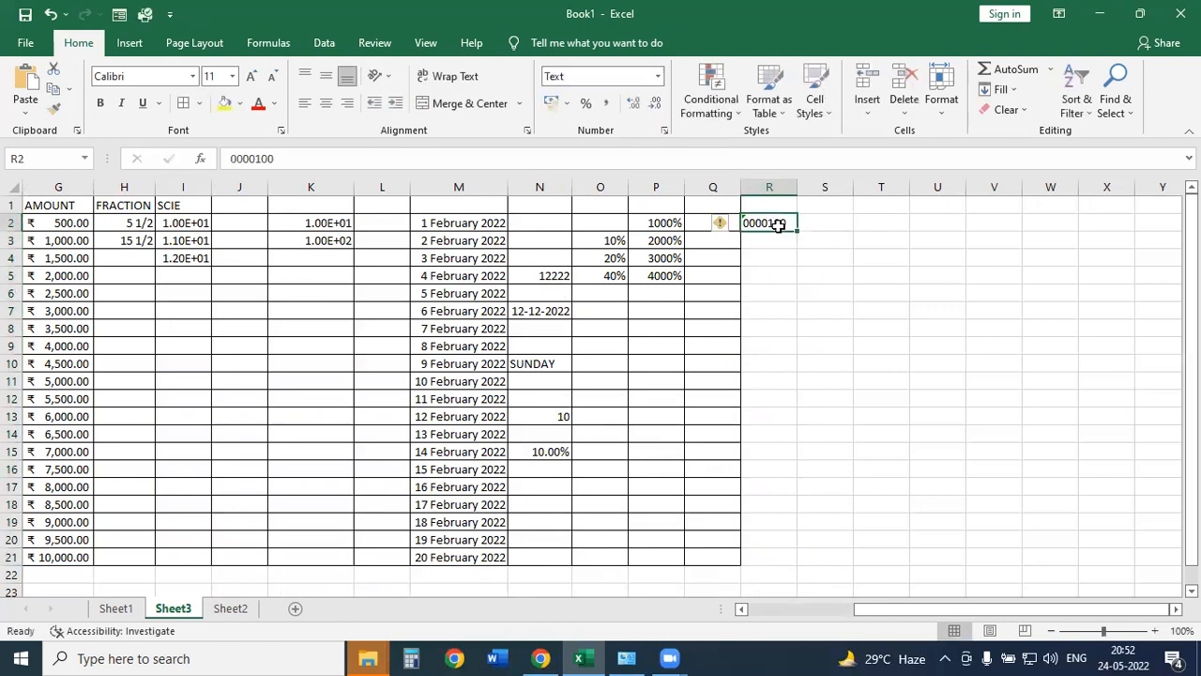
left_click_drag(797, 230, 802, 563)
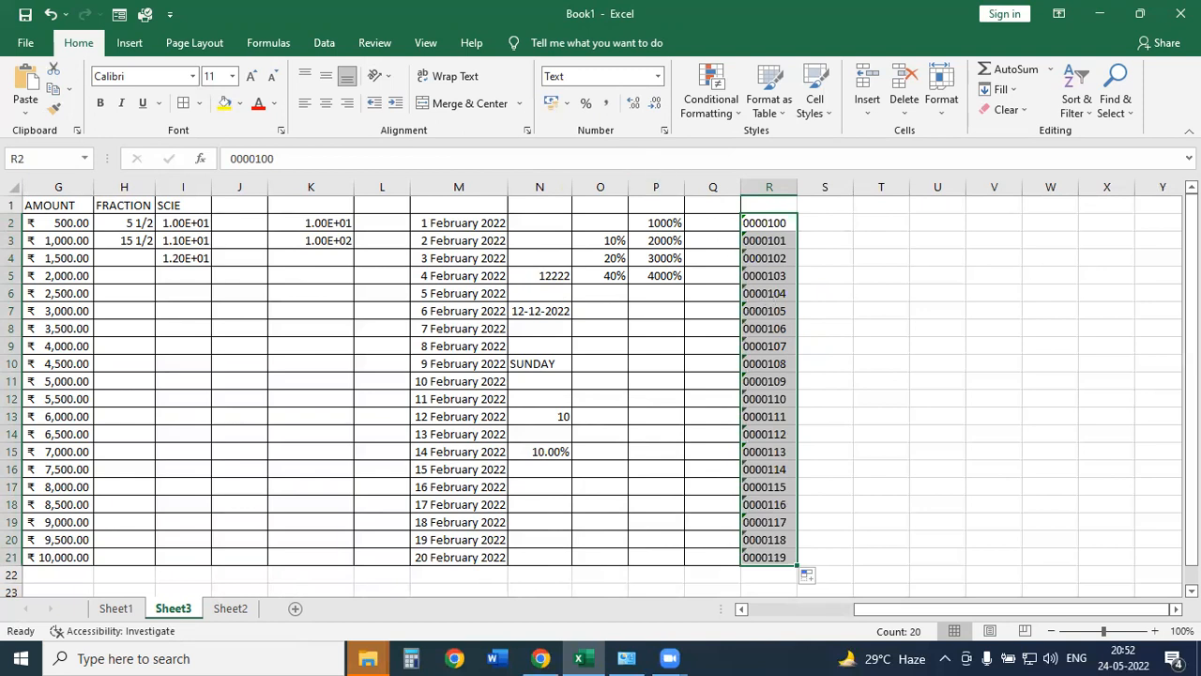
mouse_move(542, 68)
left_mouse_down()
mouse_move(568, 92)
mouse_move(554, 62)
left_mouse_up()
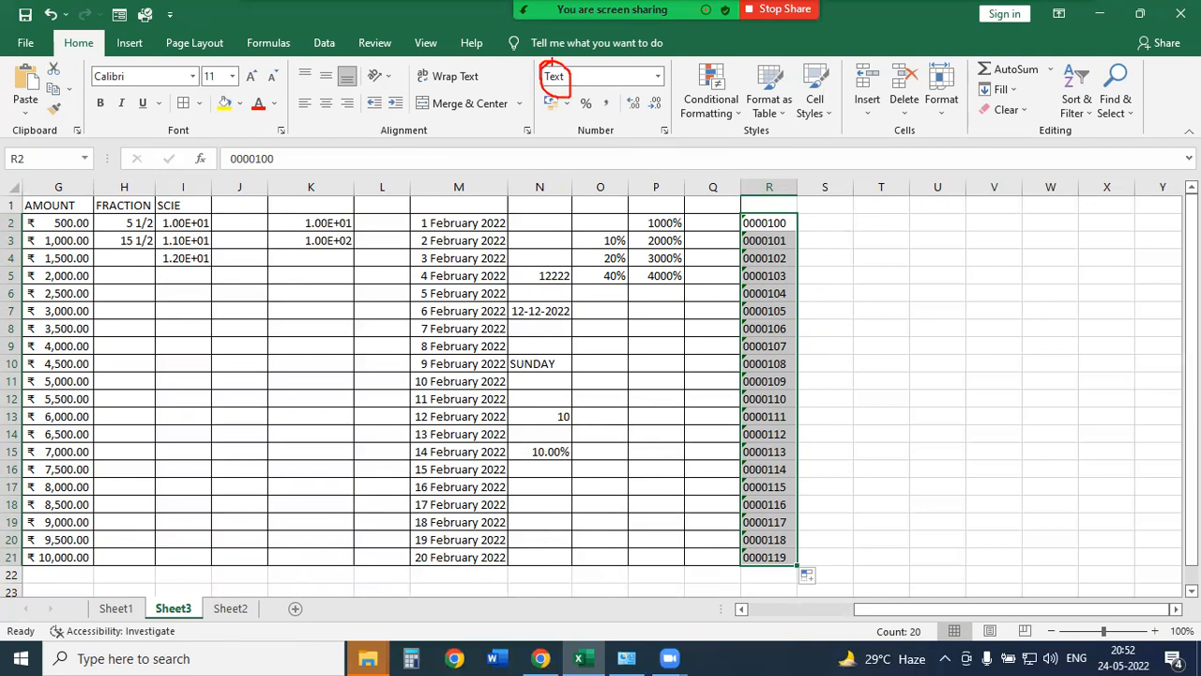
left_click(759, 225)
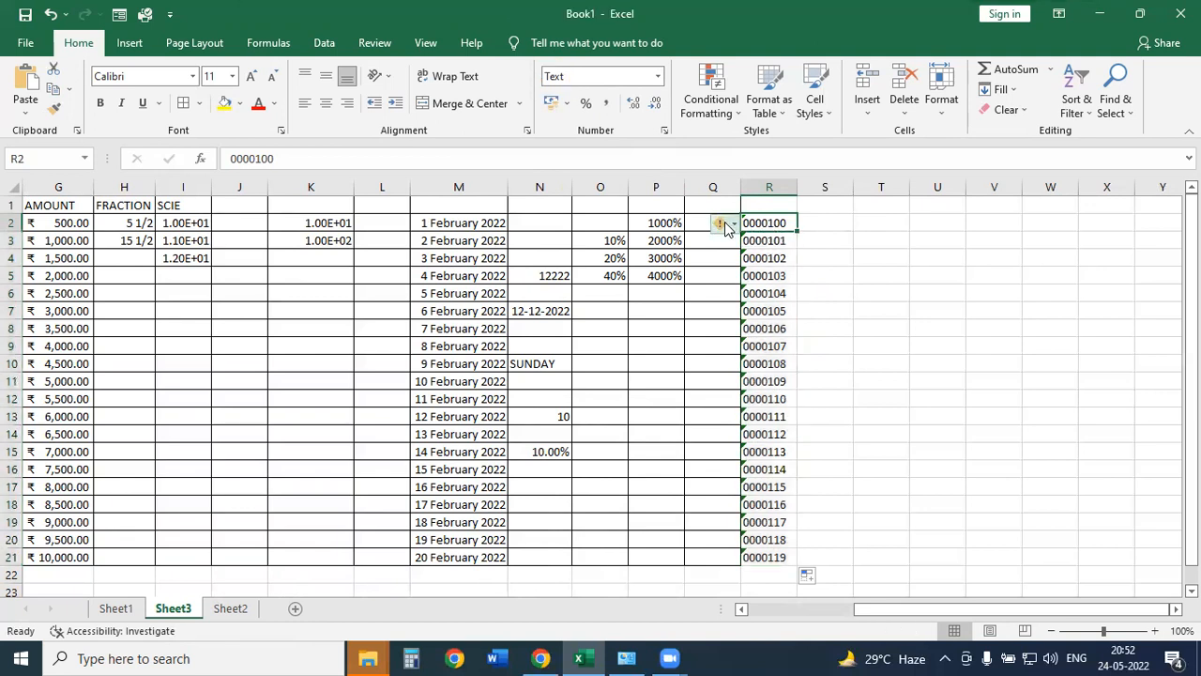
mouse_move(728, 228)
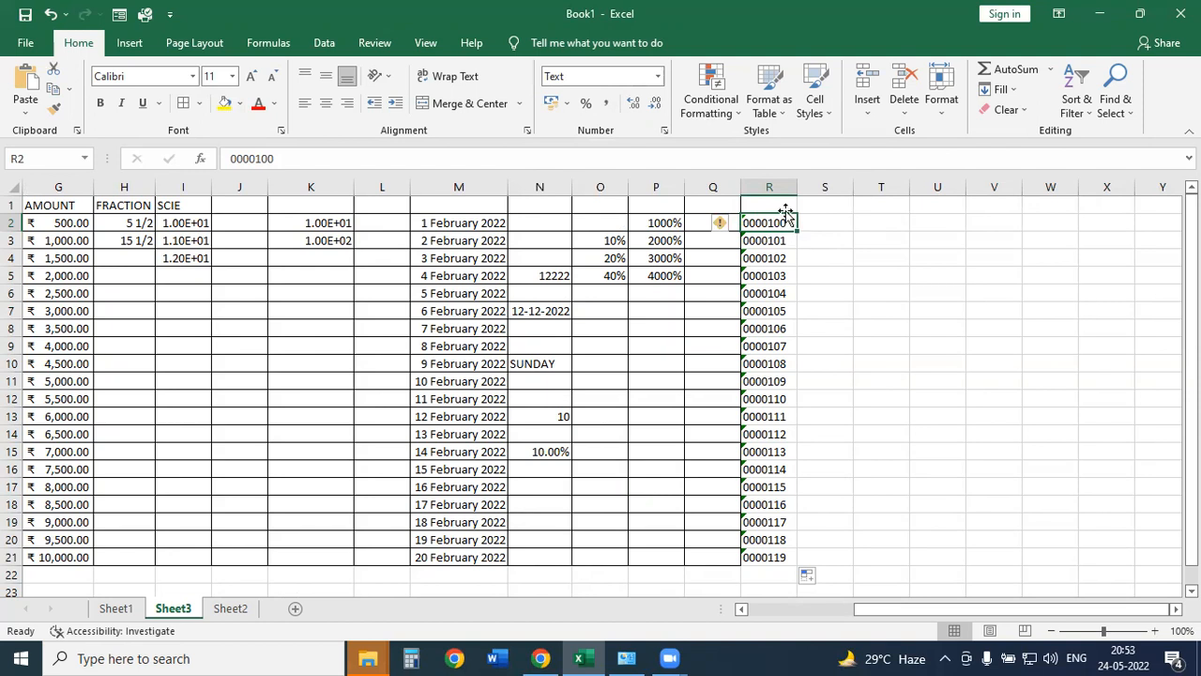
left_click(764, 187)
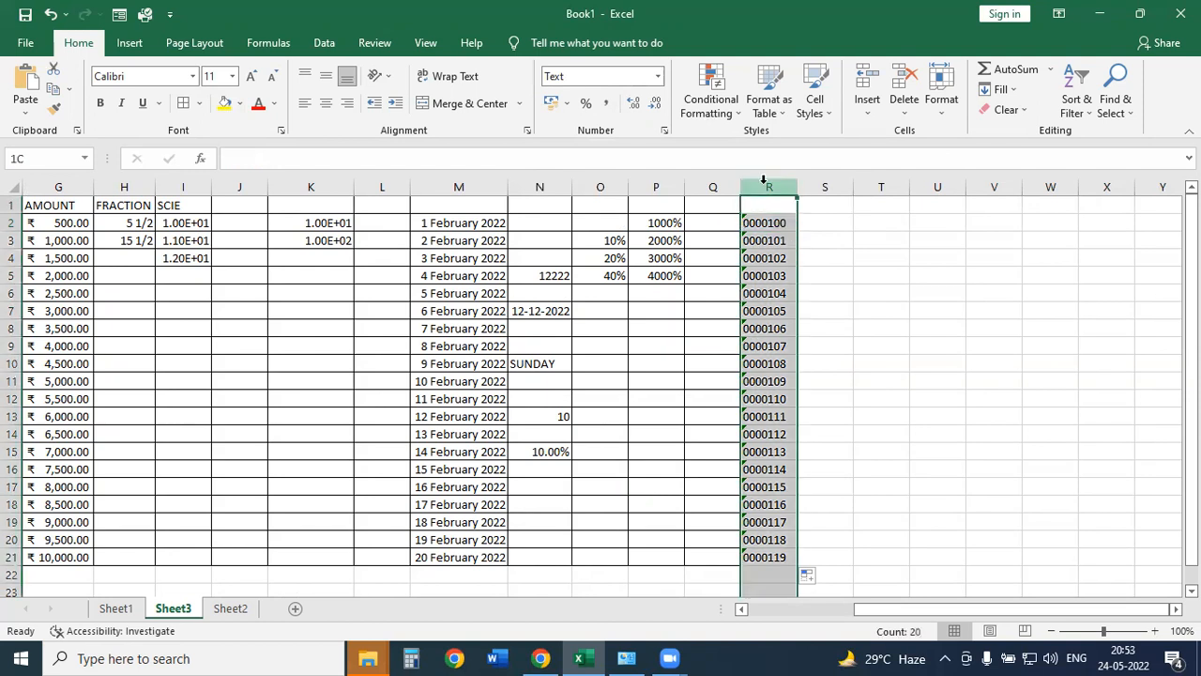
Apply the Number format to column R and select cell J3.
left_click(656, 76)
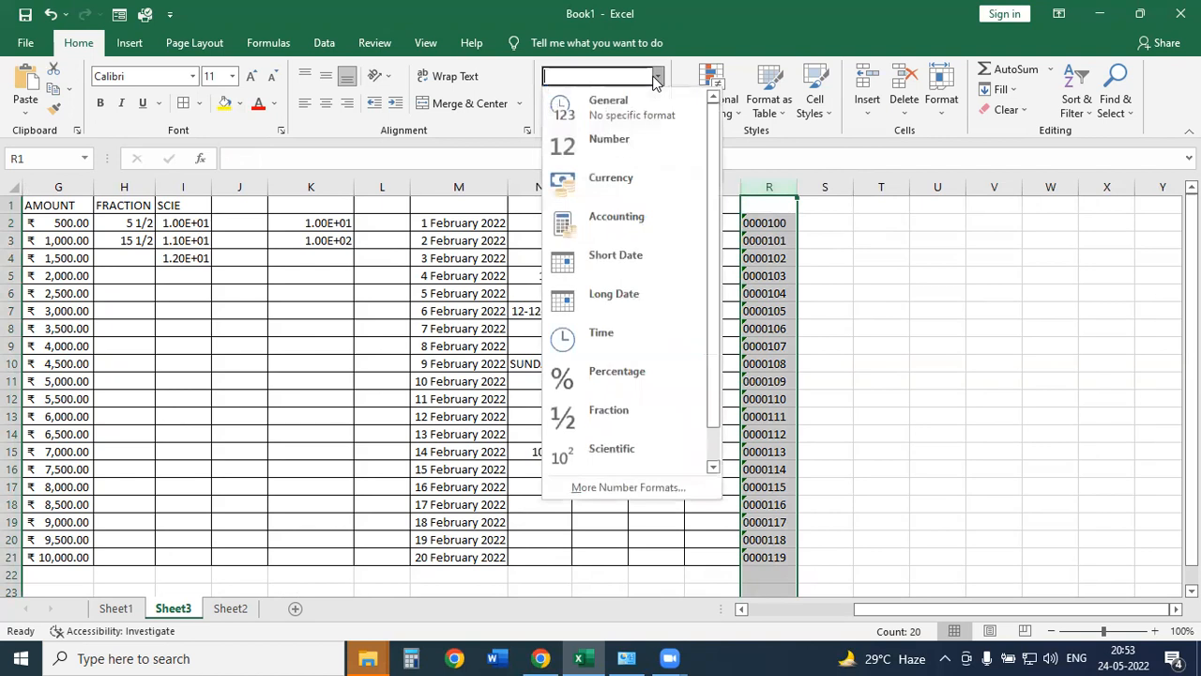
left_click(608, 139)
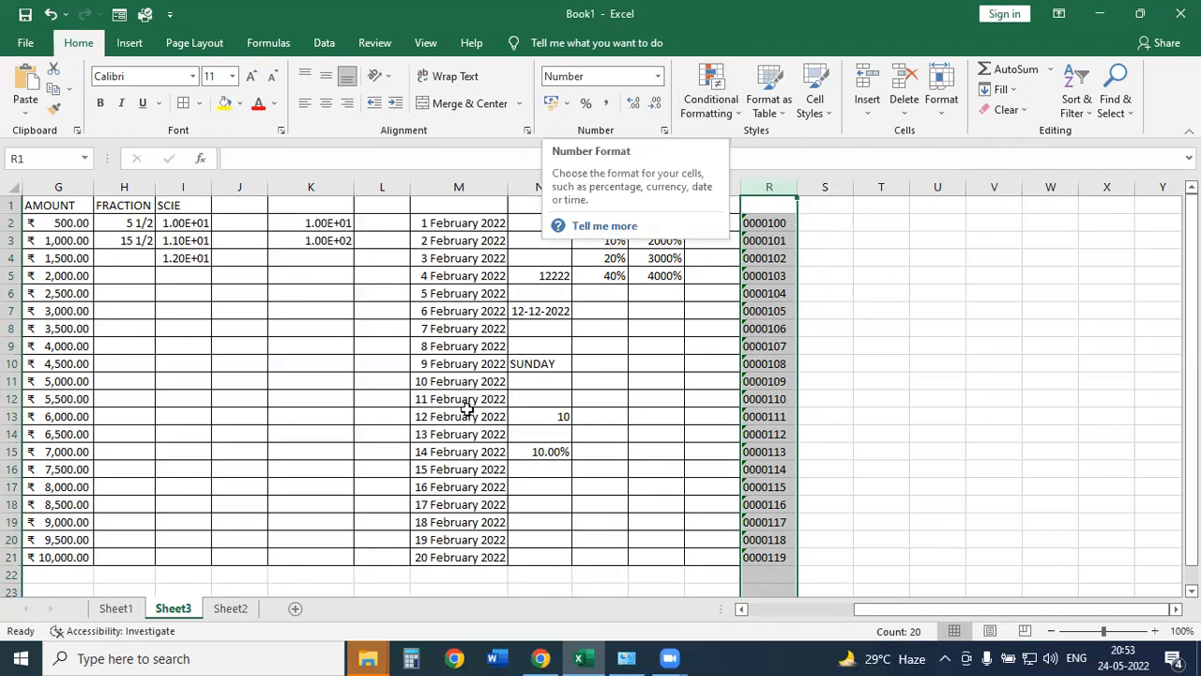
left_click(252, 235)
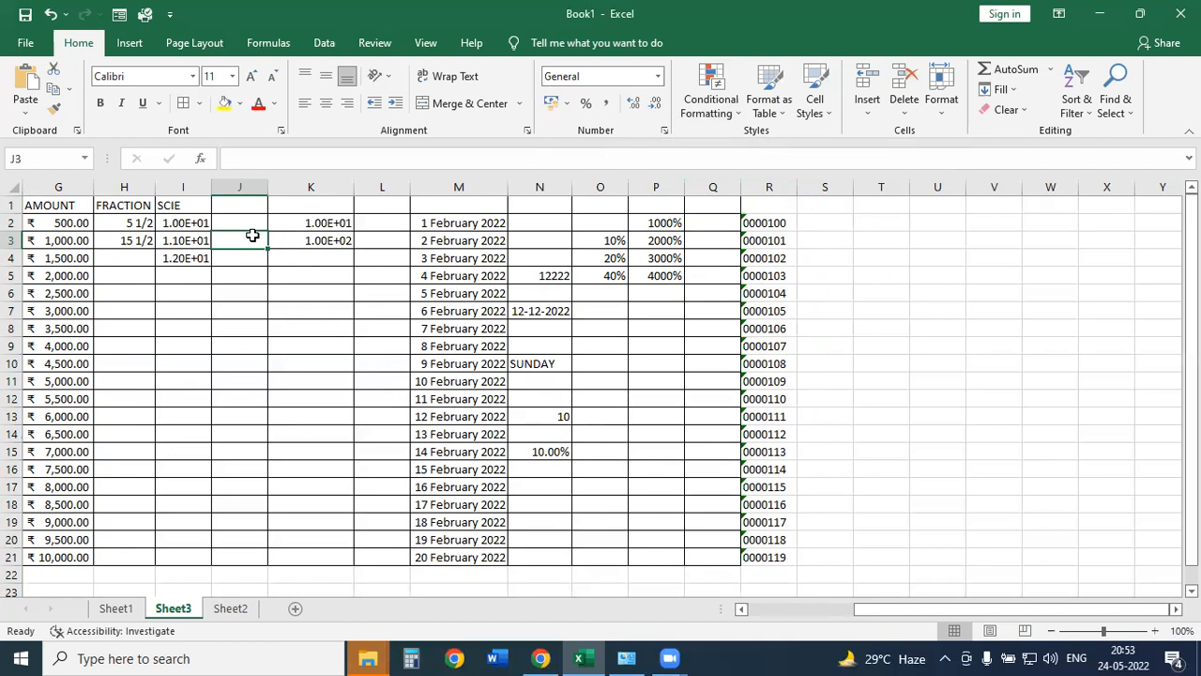
Browse the number format list and close it without changing anything.
left_click(658, 76)
scroll(610, 349, "down", 1)
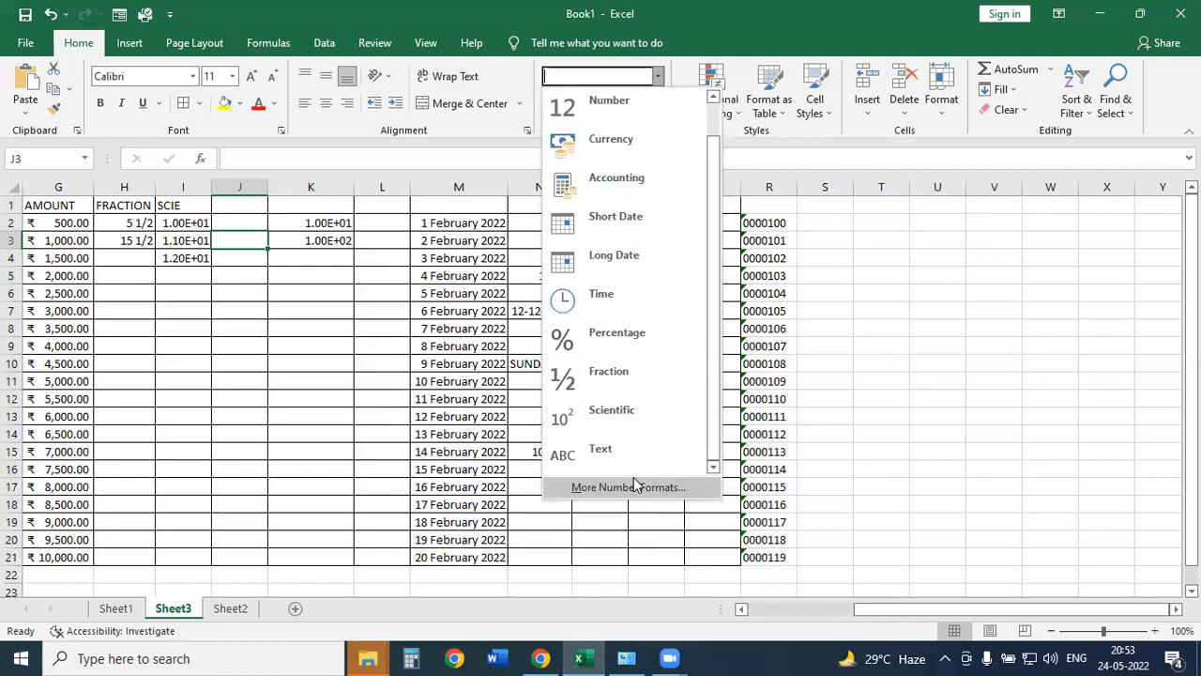
left_click(823, 405)
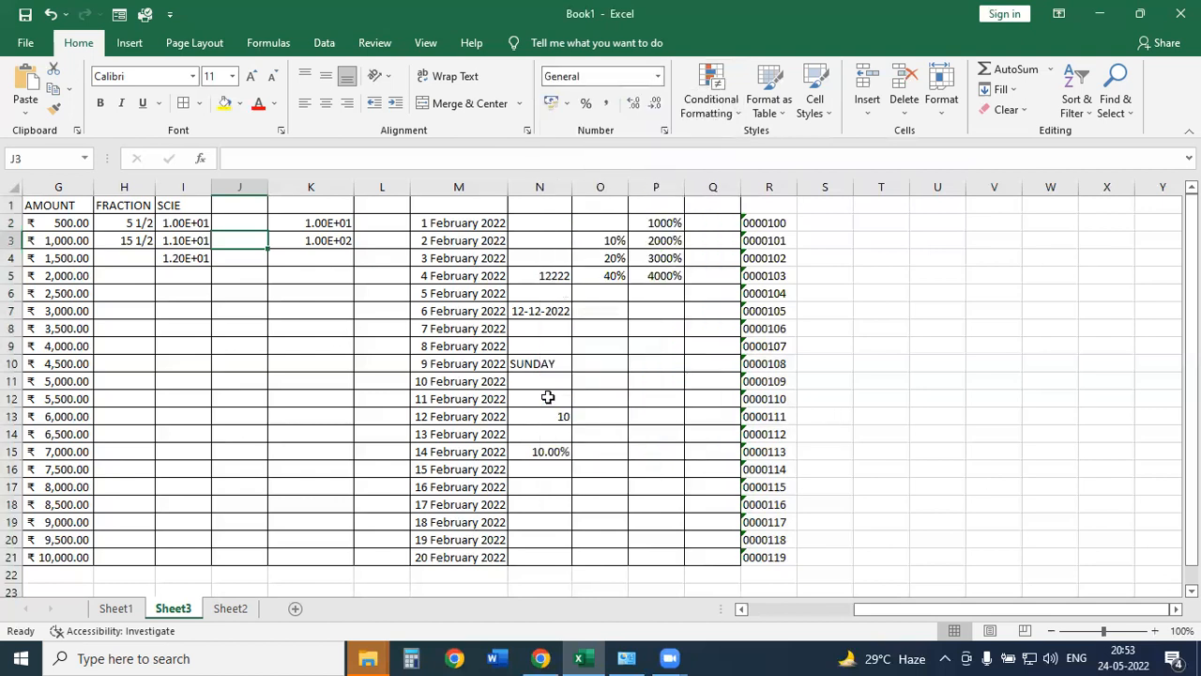
Add a new sheet, Sheet4, and give A1:Q21 all borders.
left_click(294, 608)
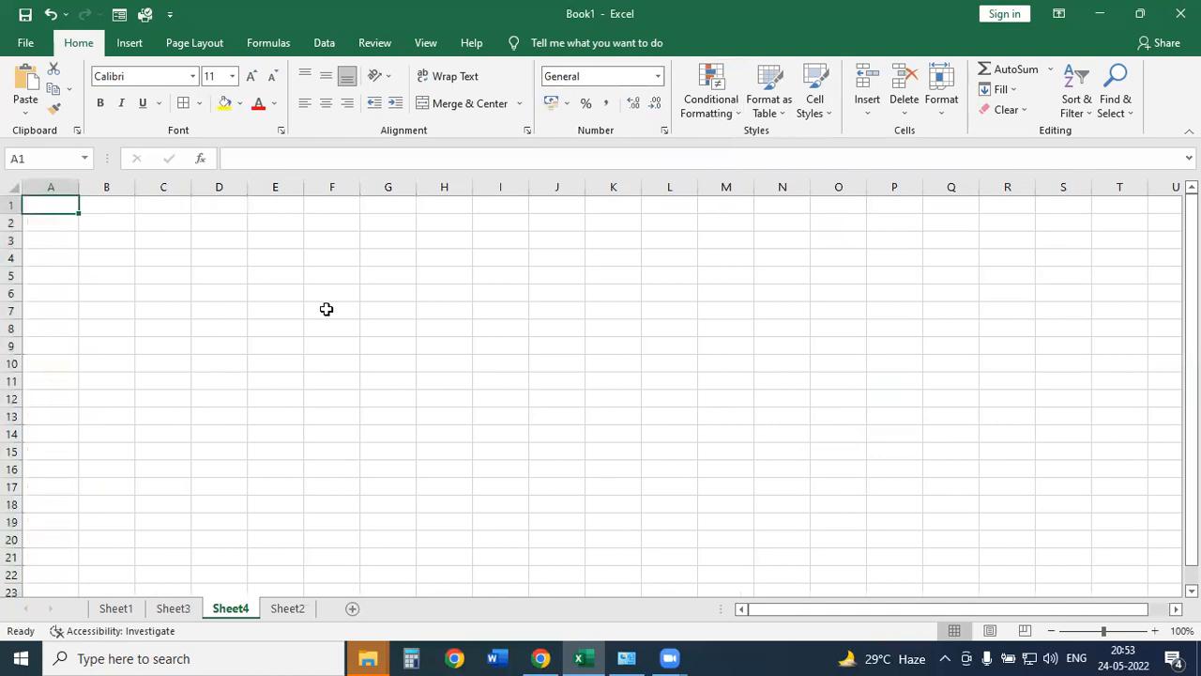
left_click_drag(66, 203, 975, 561)
left_click(185, 104)
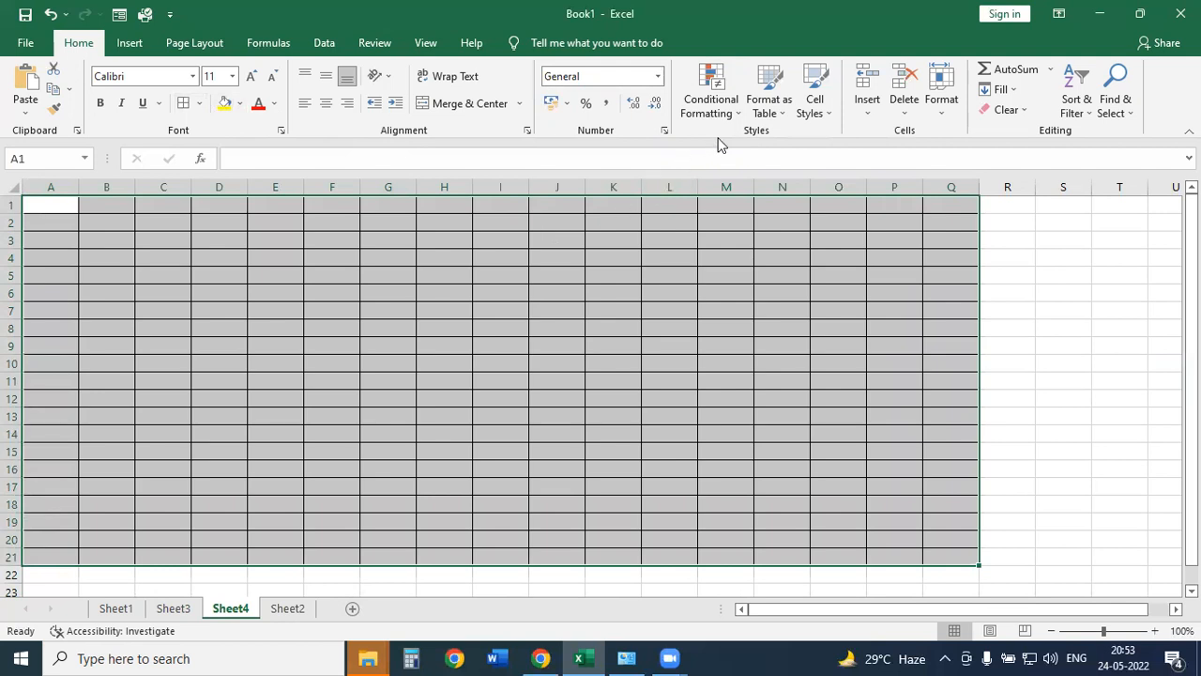
Open and dismiss the Conditional Formatting menu, then reselect the bordered block.
left_click(733, 110)
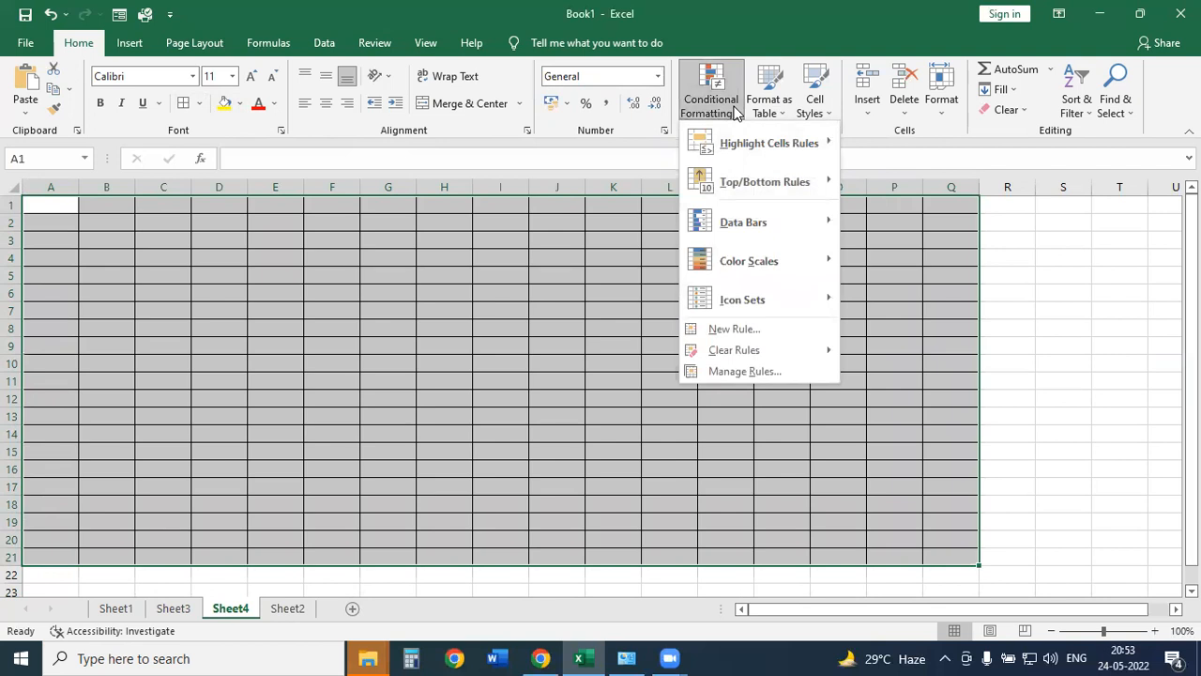
mouse_move(732, 141)
left_click(563, 258)
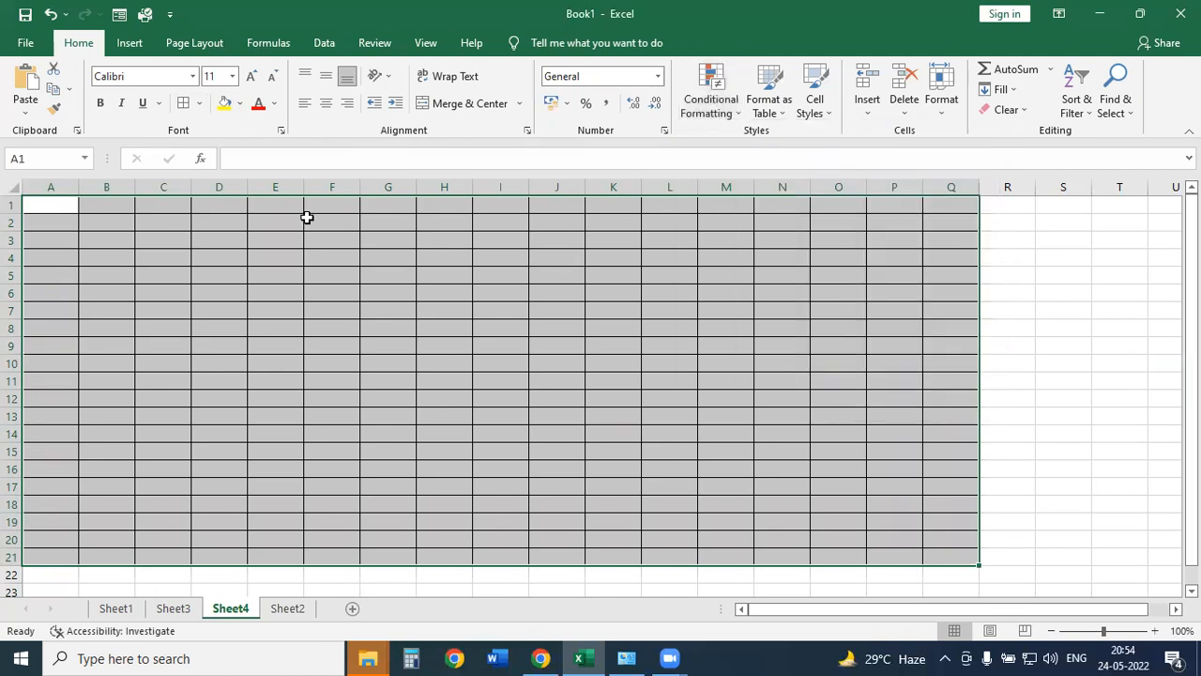
left_click_drag(46, 202, 953, 553)
Enter STORE in A1 and fill SEC1 through SEC20 down A2:A21.
left_click(58, 206)
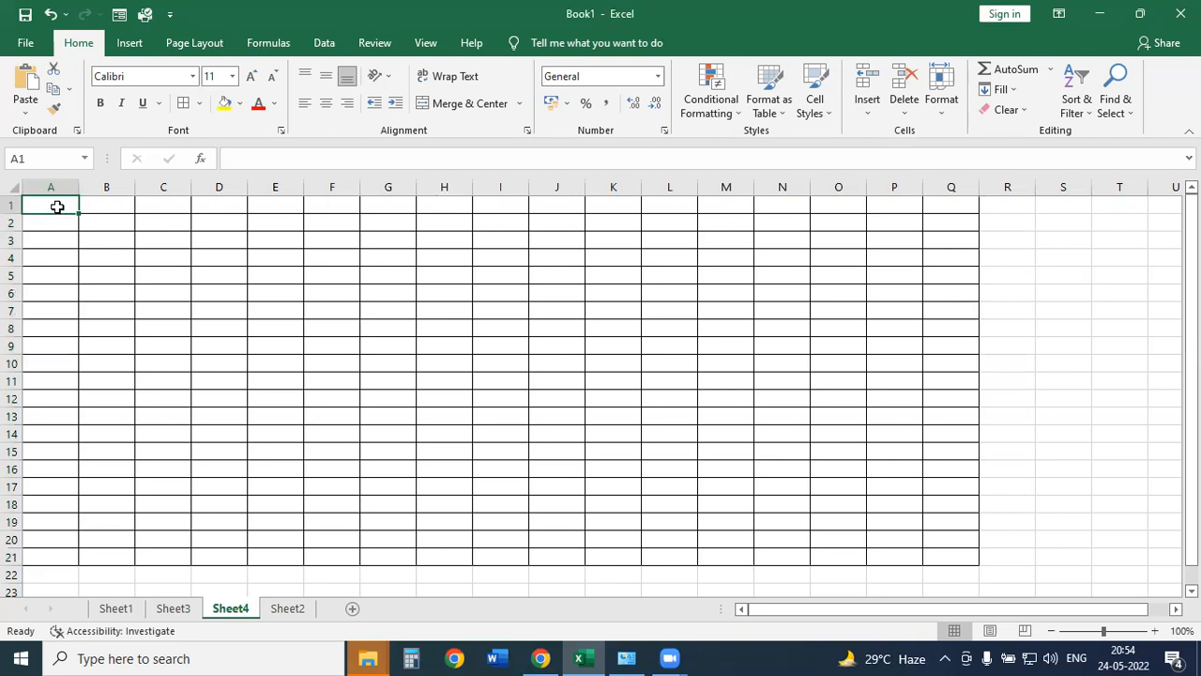
type("STORE")
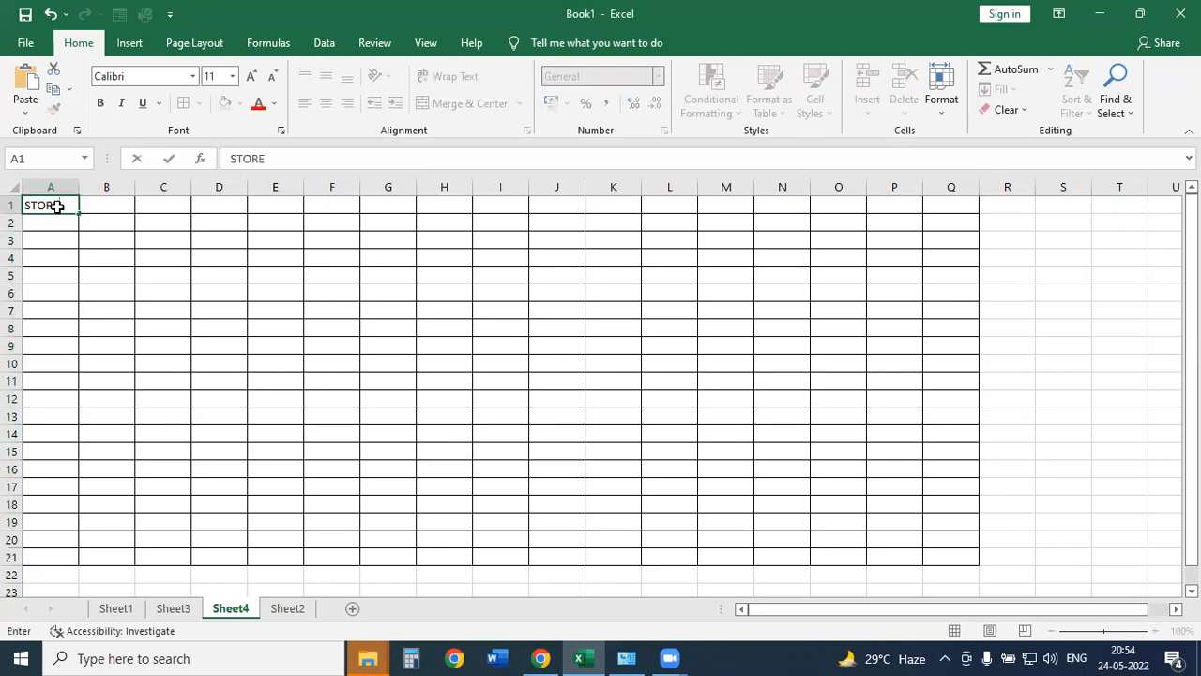
key("Return")
type("SEC1")
key("Return")
left_click(58, 220)
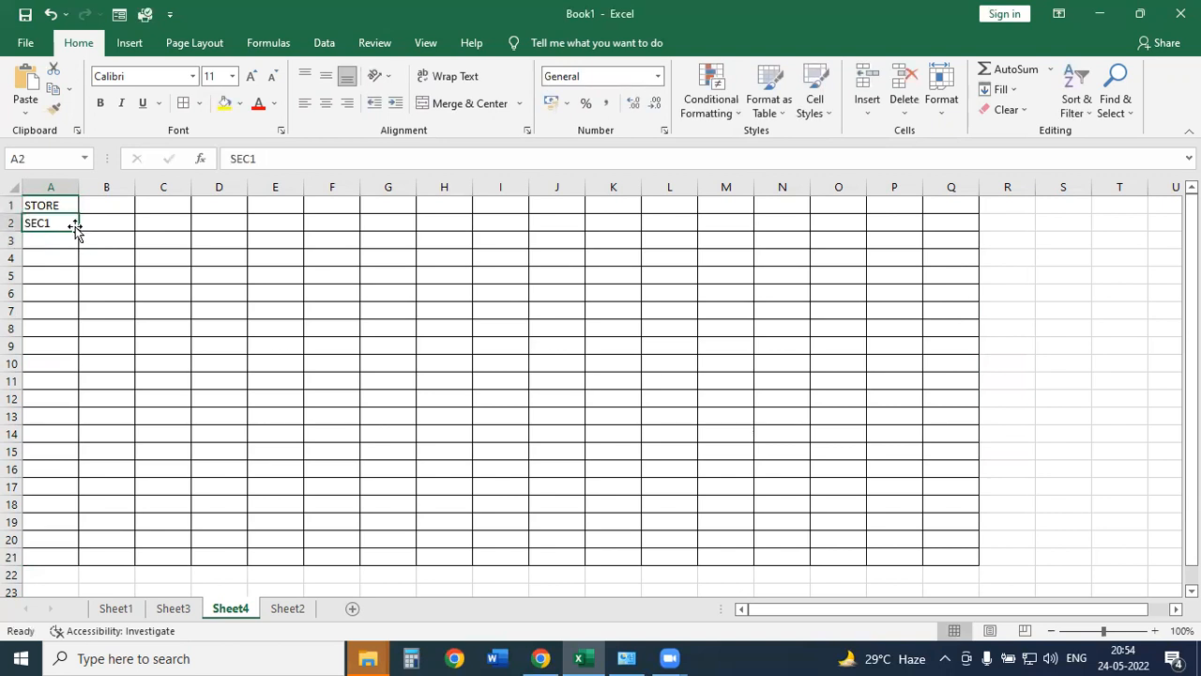
left_click_drag(79, 232, 58, 559)
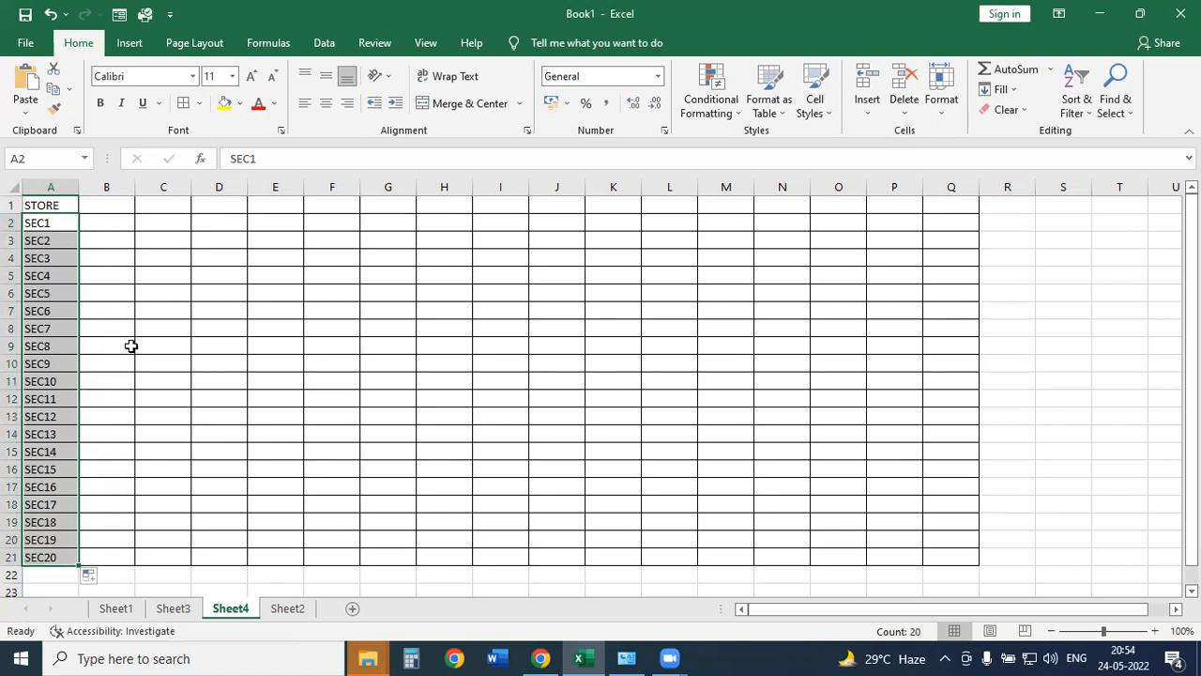
Enter SUN in B1, fill the days through SAT to H1, and select B2:H21.
double_click(112, 208)
type("SUN")
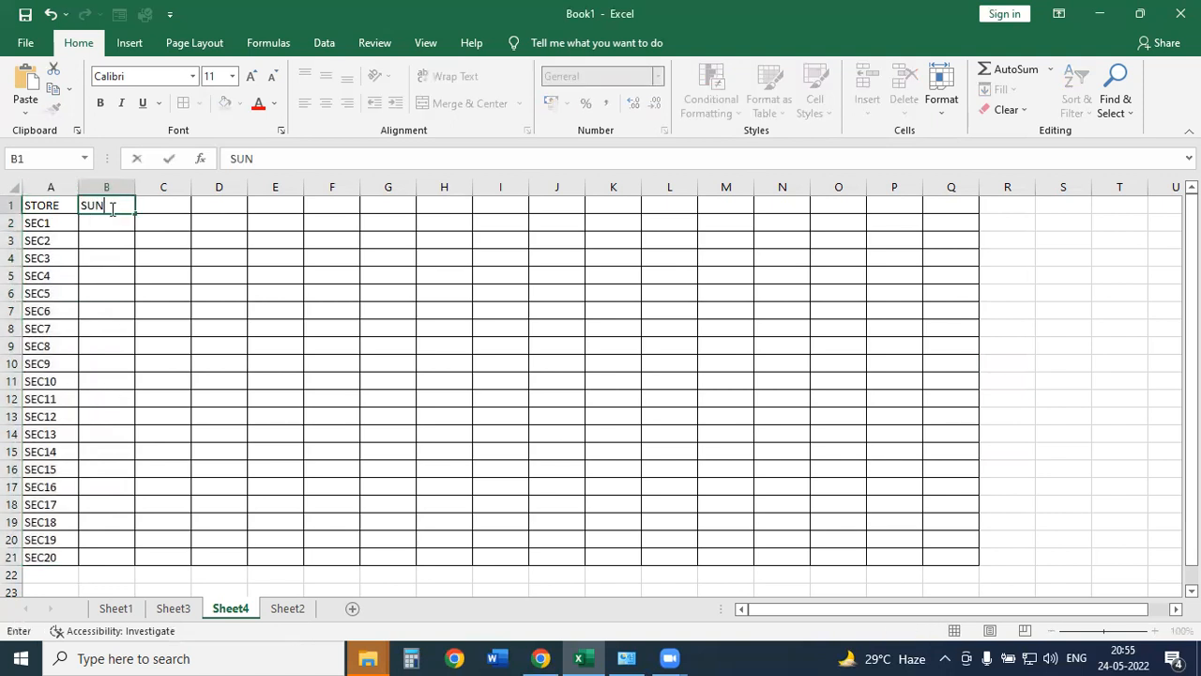
key("Tab")
left_click(113, 207)
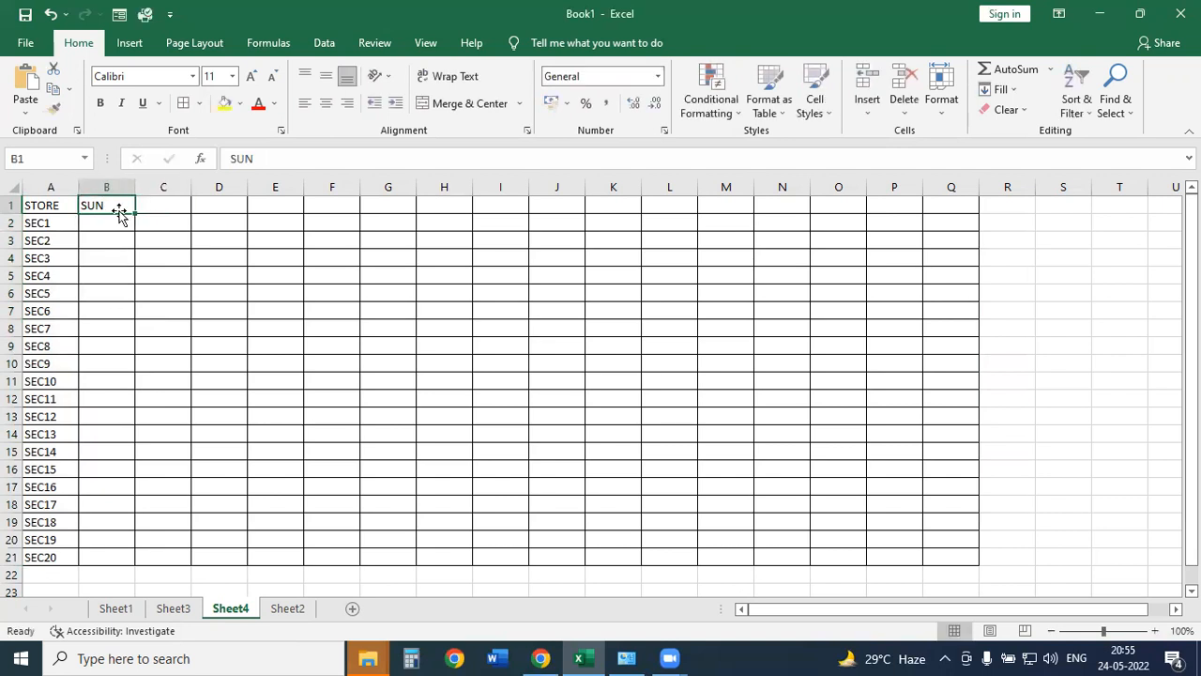
left_click_drag(138, 214, 973, 180)
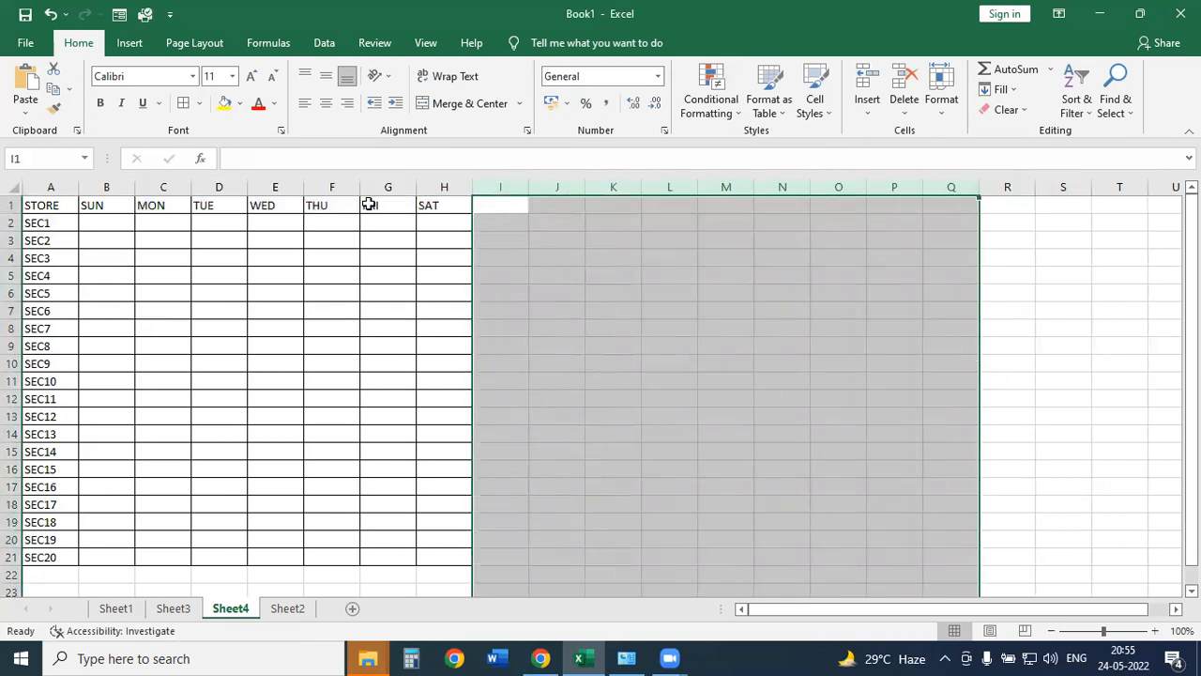
left_click_drag(100, 228, 432, 543)
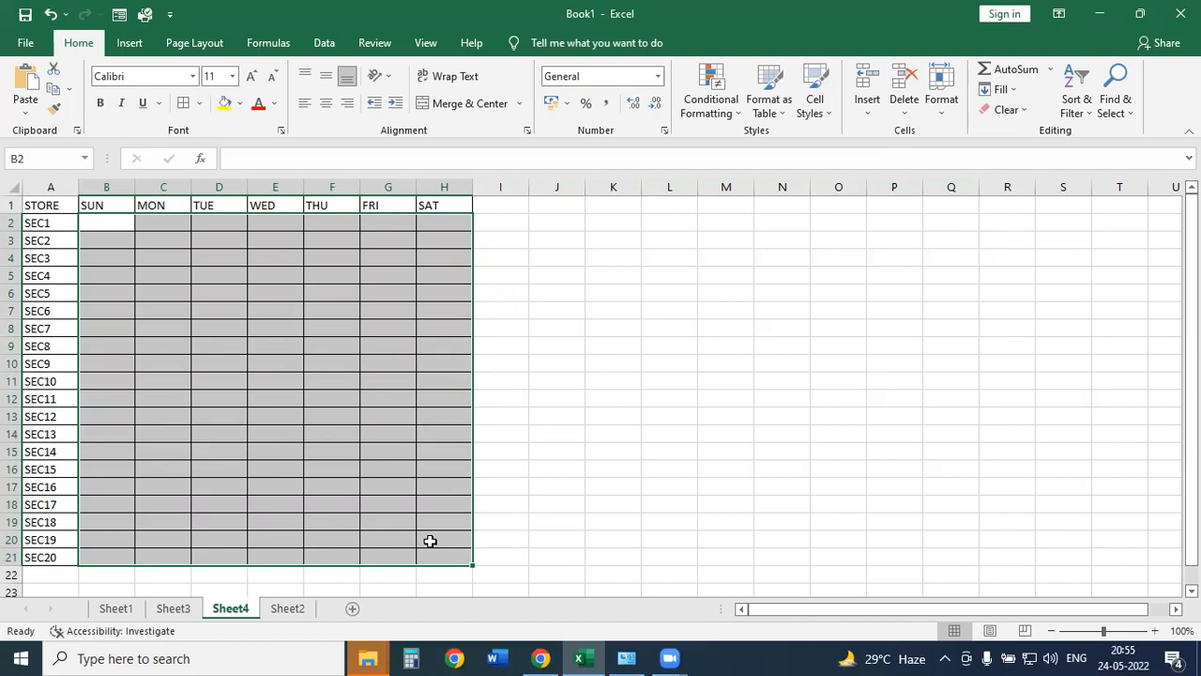
Start a formula in K6, trying and erasing the letters A, Z, S and ADD.
left_click(623, 293)
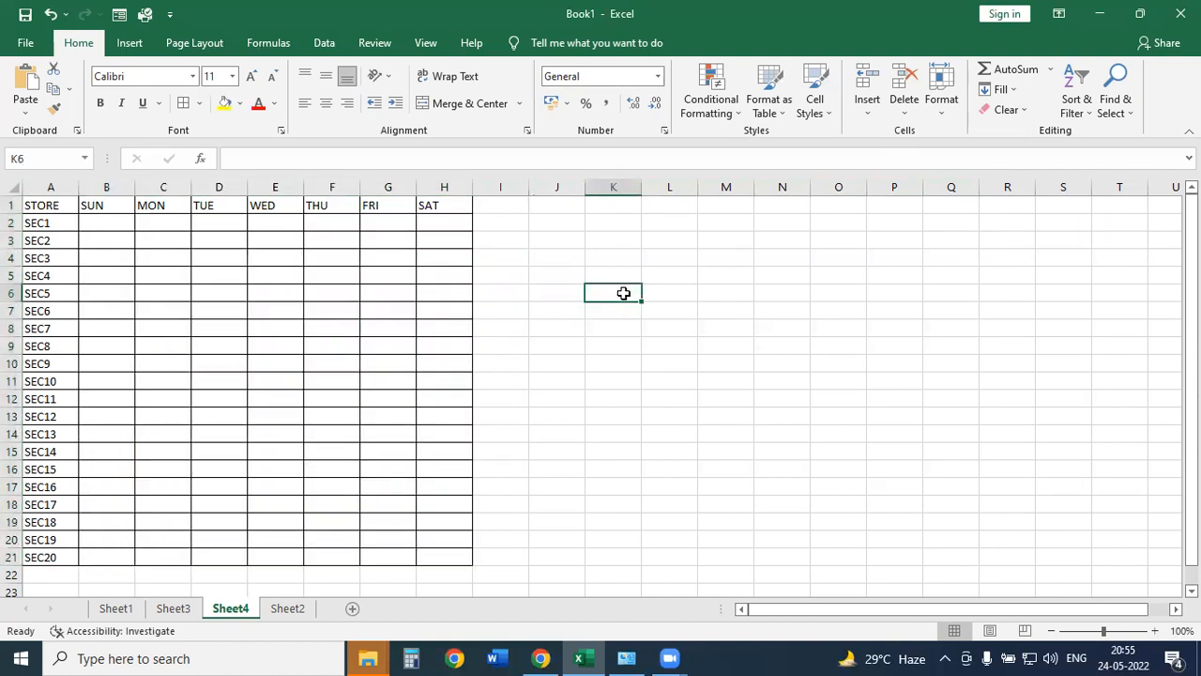
type("=")
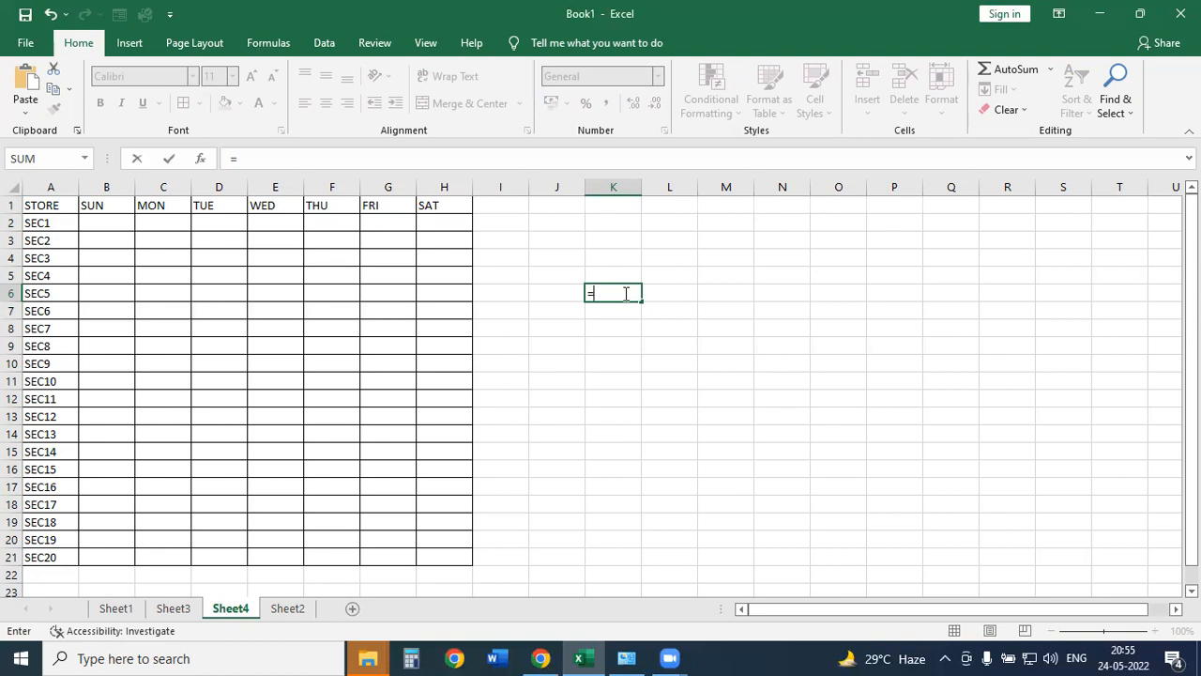
type("A")
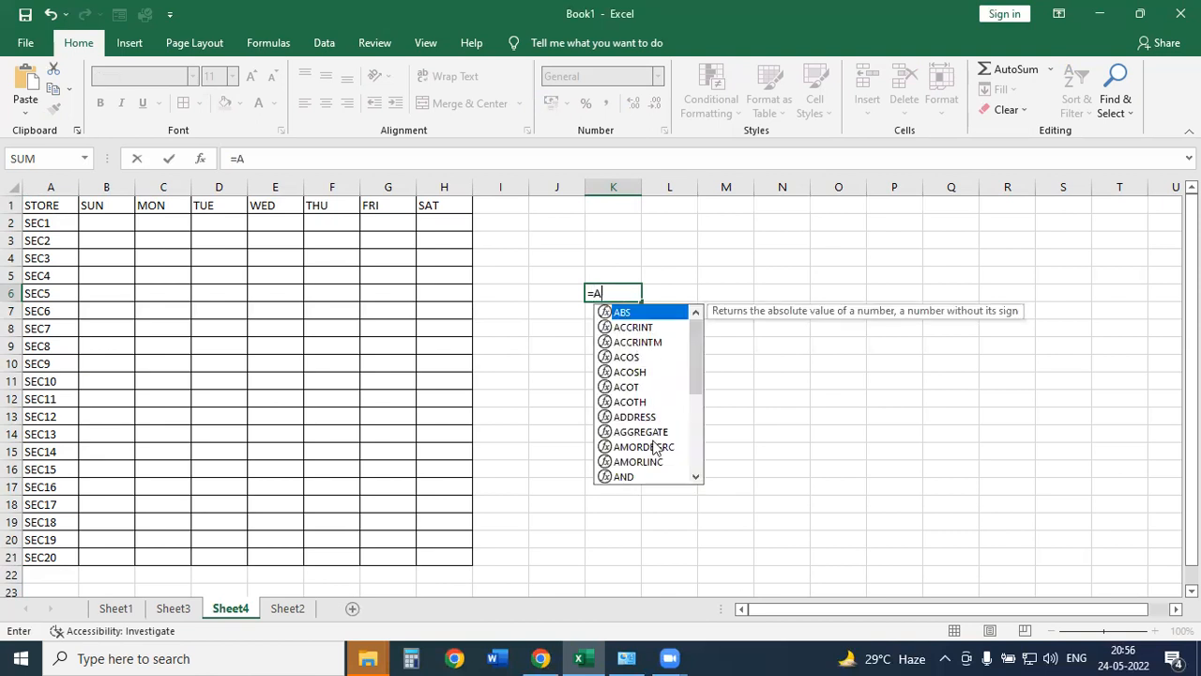
key("BackSpace")
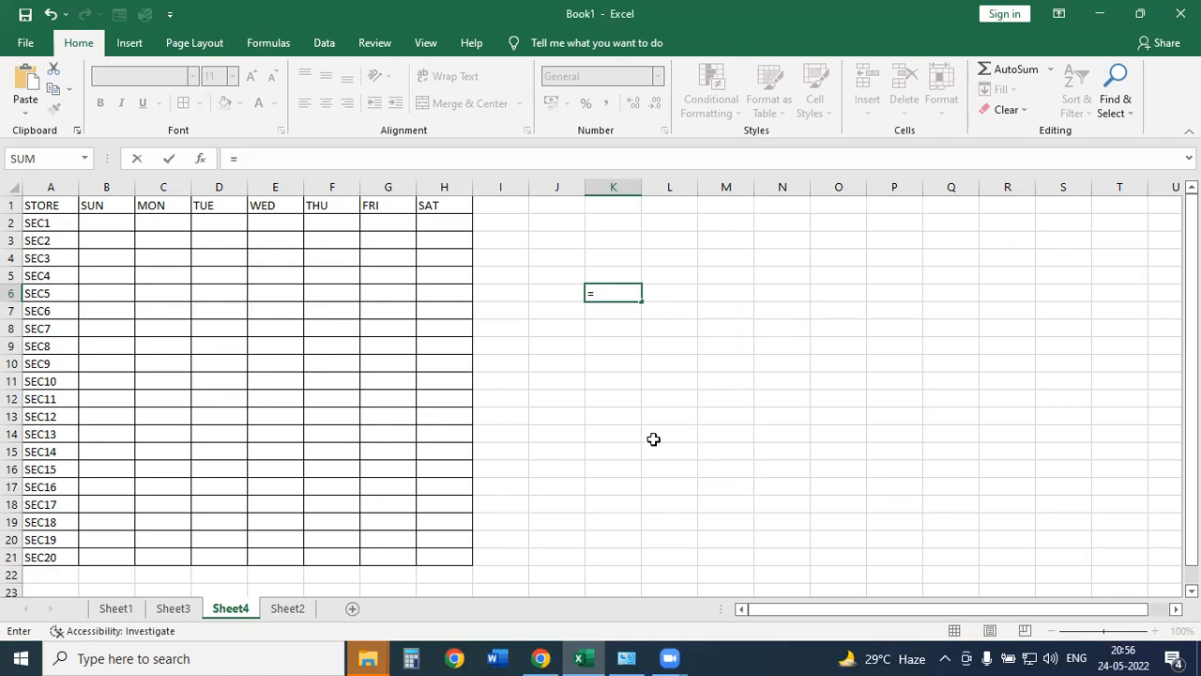
type("Z")
key("BackSpace")
key("BackSpace")
type("S")
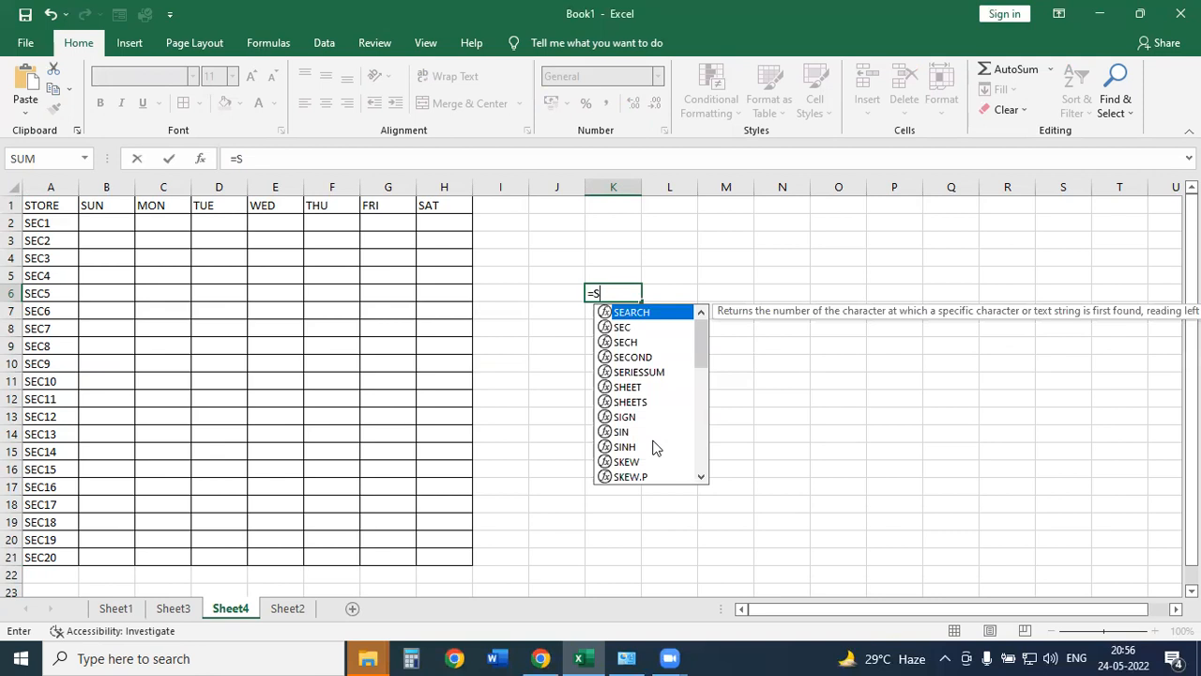
key("Down")
key("BackSpace")
type("A")
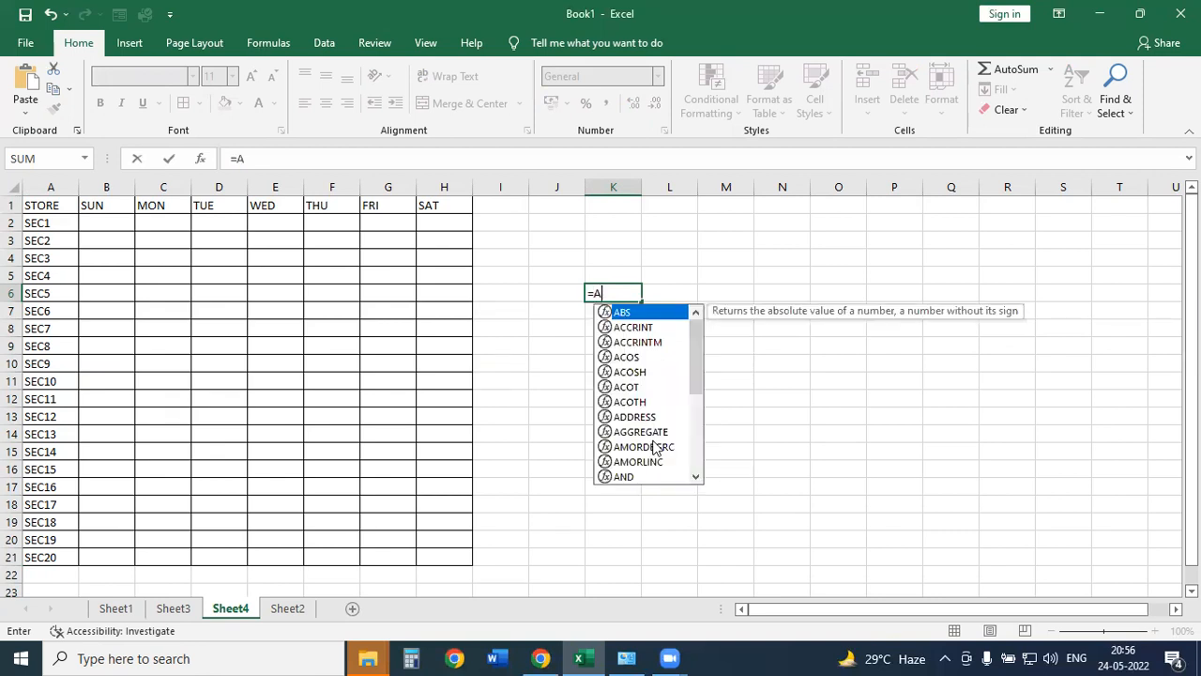
type("DD")
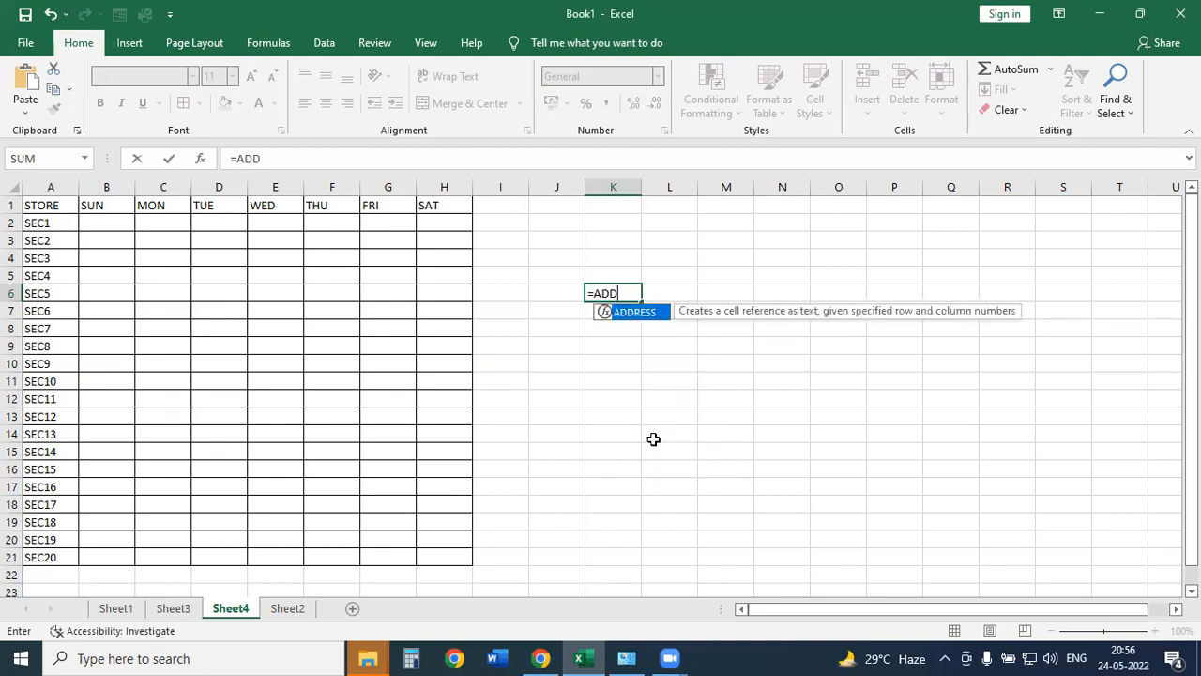
key("BackSpace")
key("BackSpace")
key("BackSpace")
Retype =RA in K6 and highlight RANDBETWEEN in the suggestions, then open Windows search.
type("S")
key("Down")
key("Down")
key("Down")
key("Down")
key("Down")
key("Down")
key("Down")
key("Down")
key("Down")
key("Down")
key("Down")
key("Down")
key("Down")
key("Down")
key("Down")
key("Down")
key("Down")
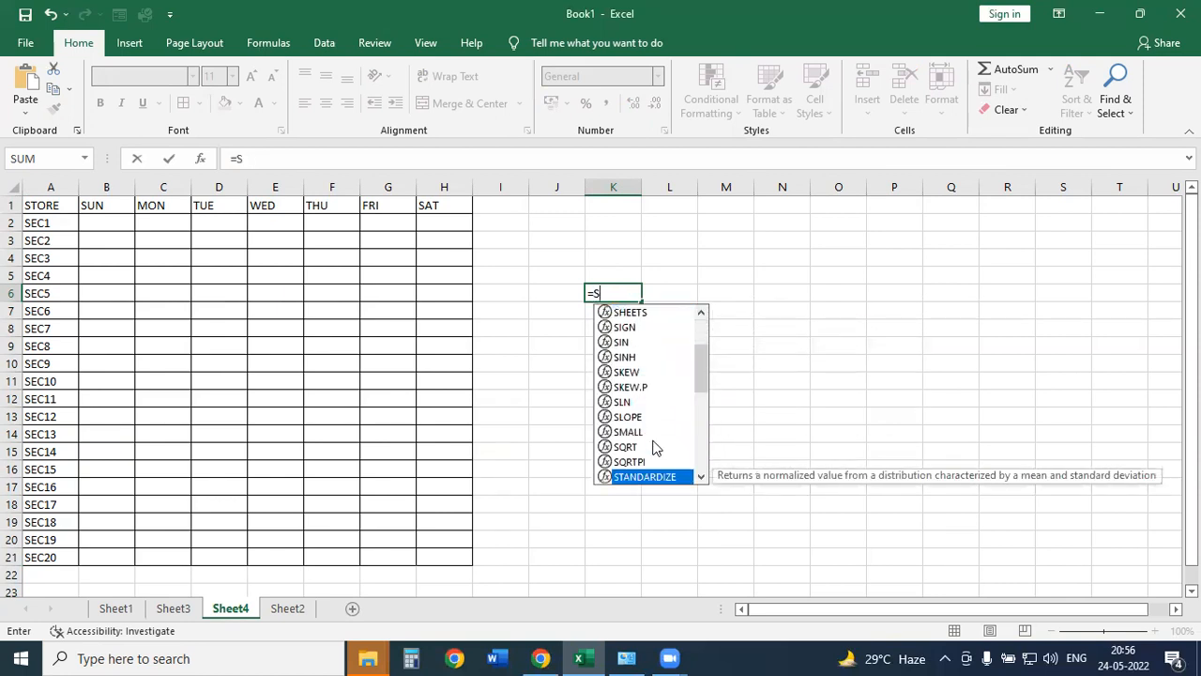
type("U")
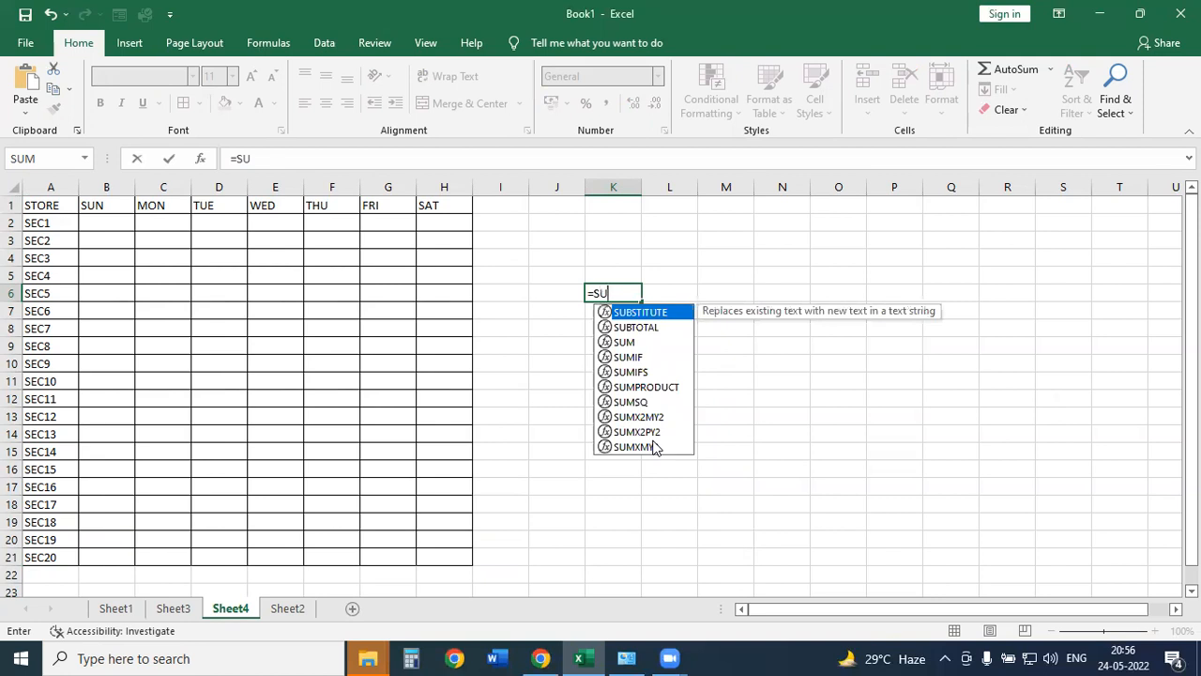
key("Down")
key("Down")
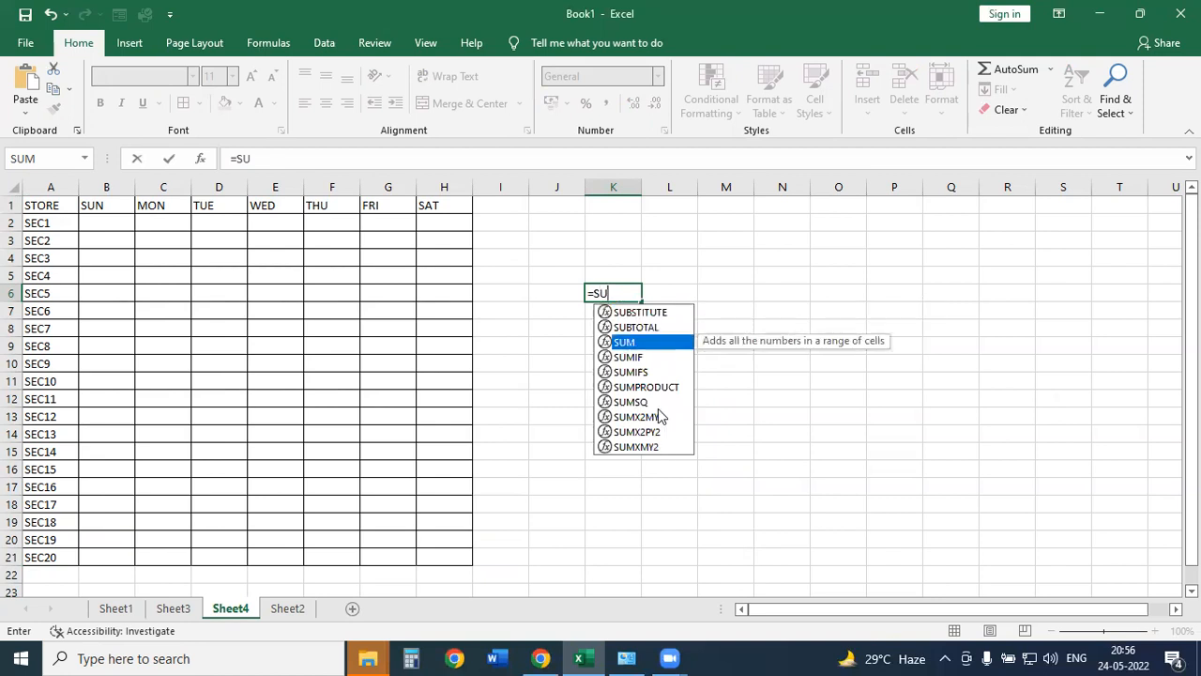
key("BackSpace")
key("BackSpace")
key("BackSpace")
type("=")
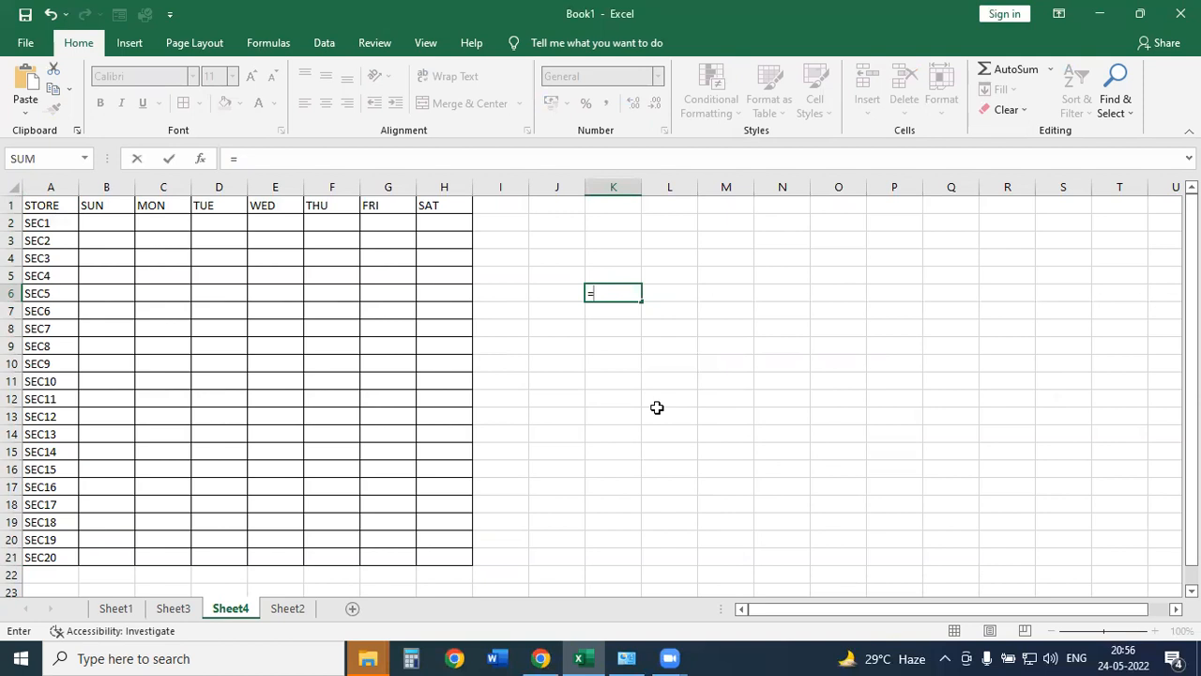
type("RA")
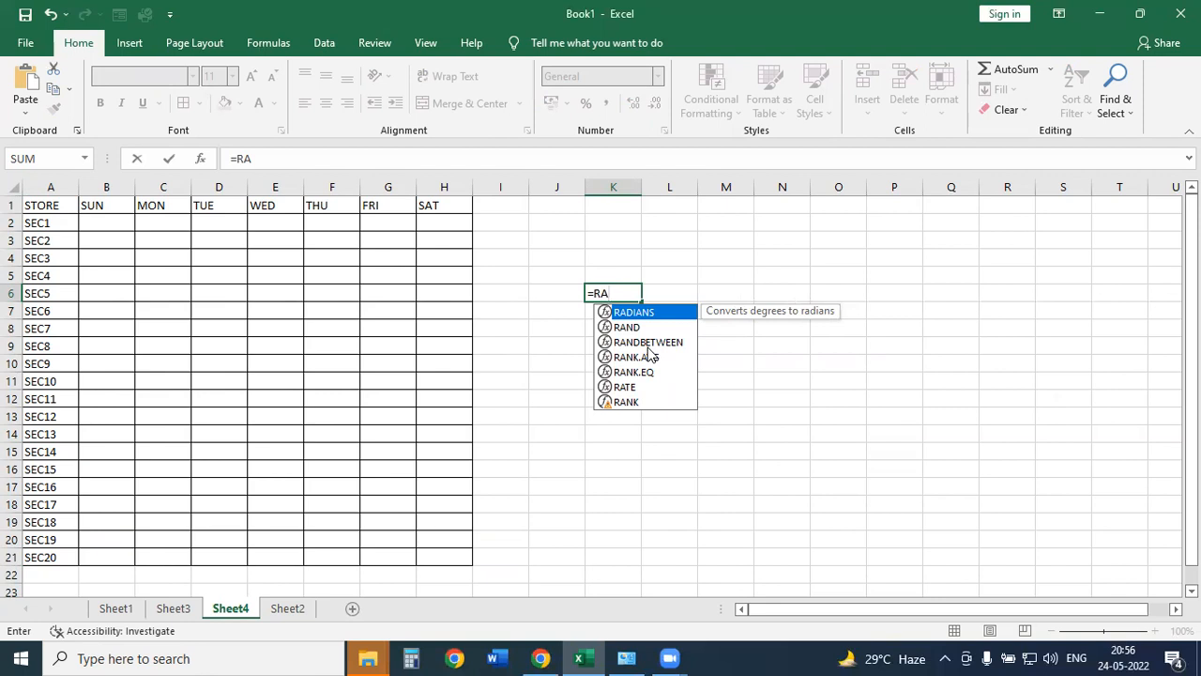
key("Down")
key("Down")
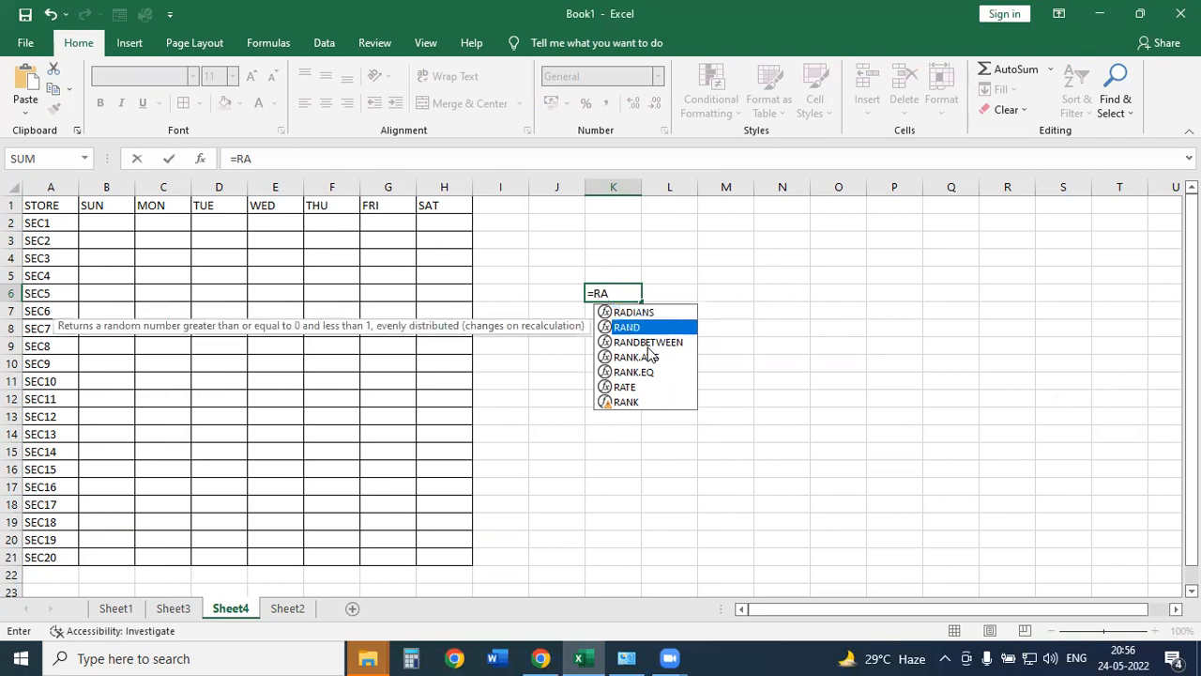
left_click(213, 658)
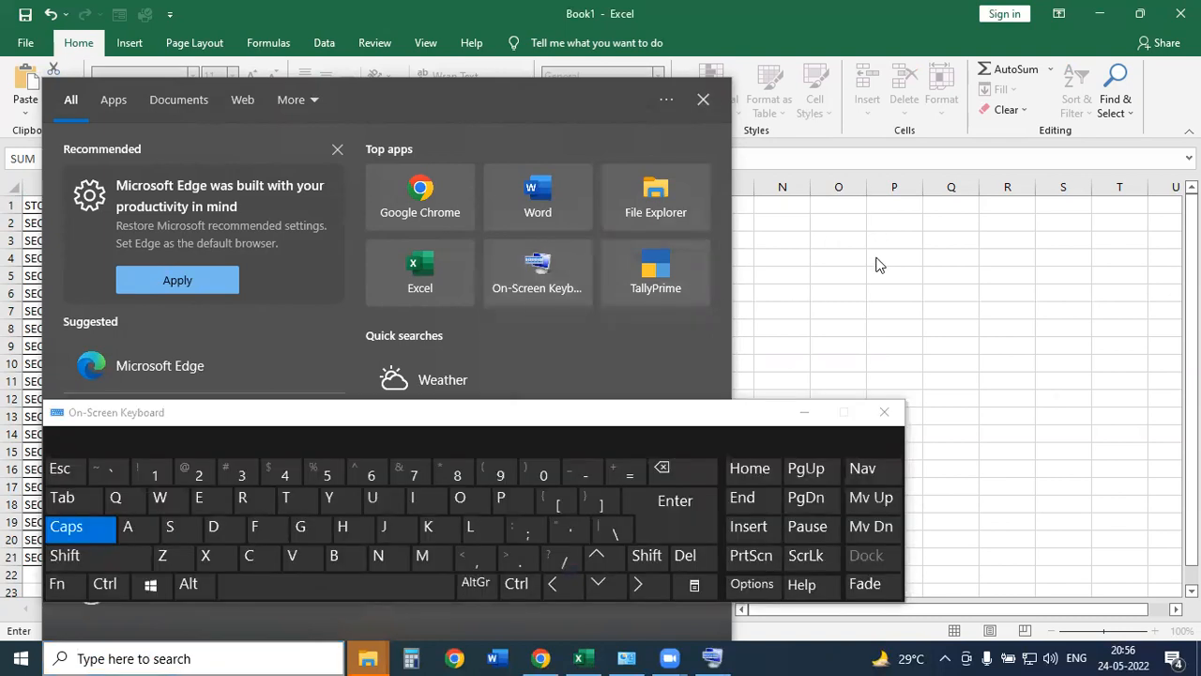
Launch the On-Screen Keyboard and use it to choose RANDBETWEEN in K6.
left_click(875, 258)
left_click(625, 294)
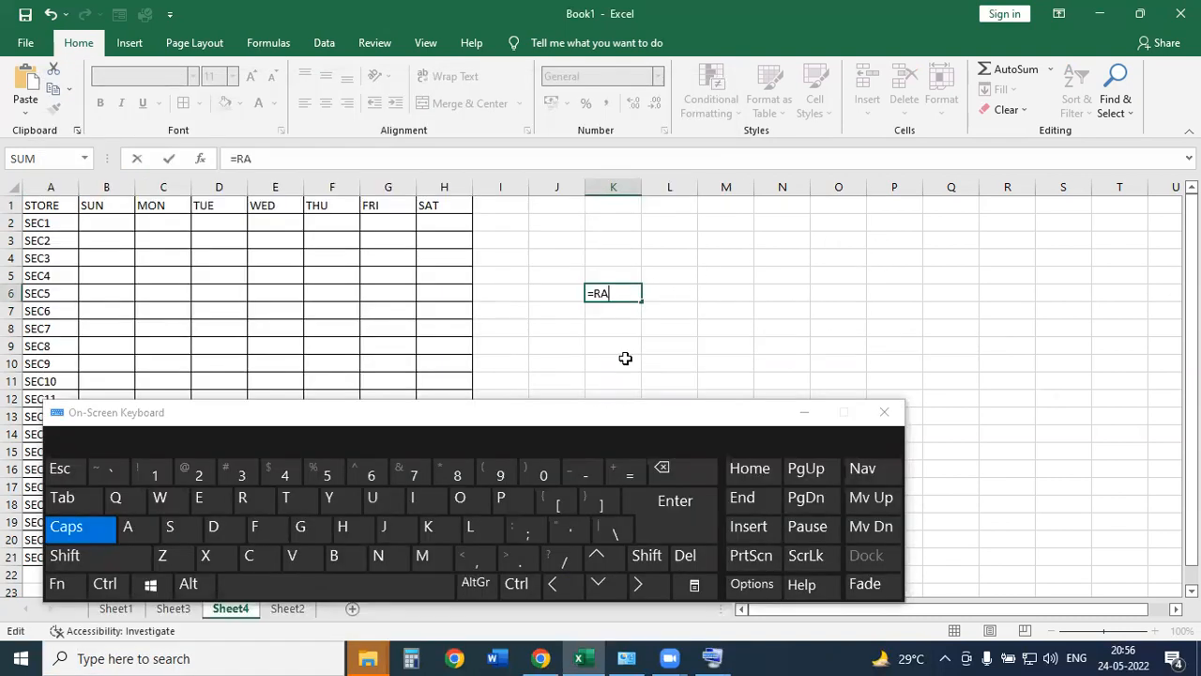
key("BackSpace")
key("BackSpace")
left_click(242, 498)
left_click(128, 533)
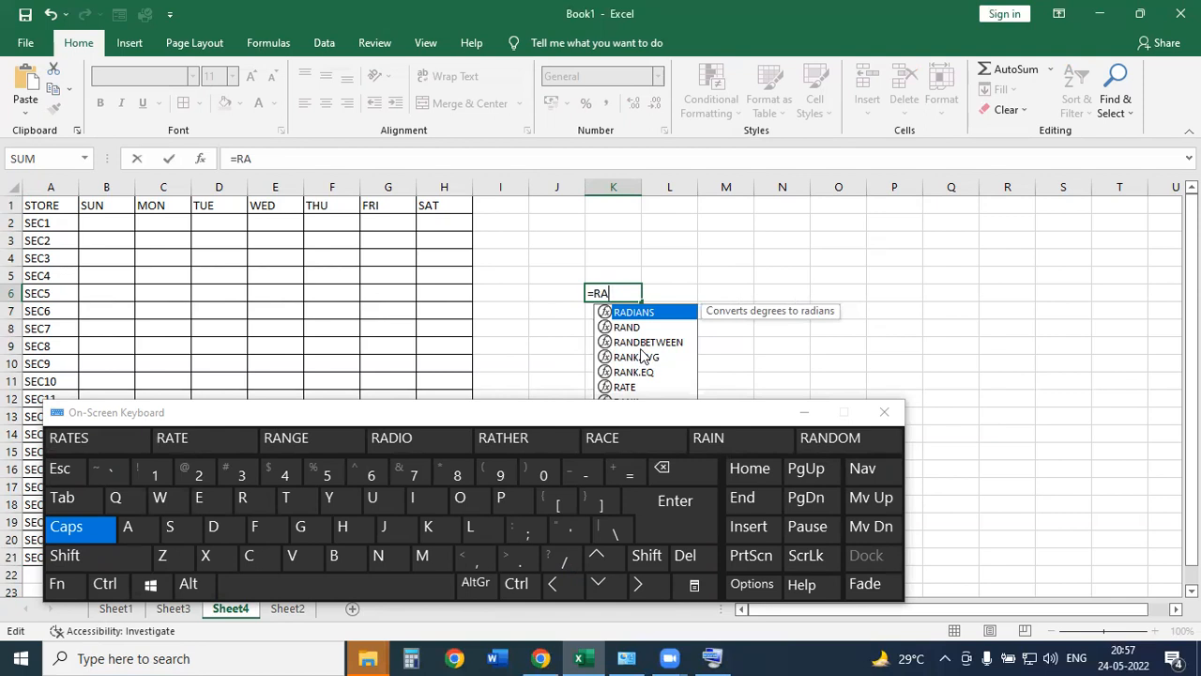
left_click(592, 594)
left_click(592, 594)
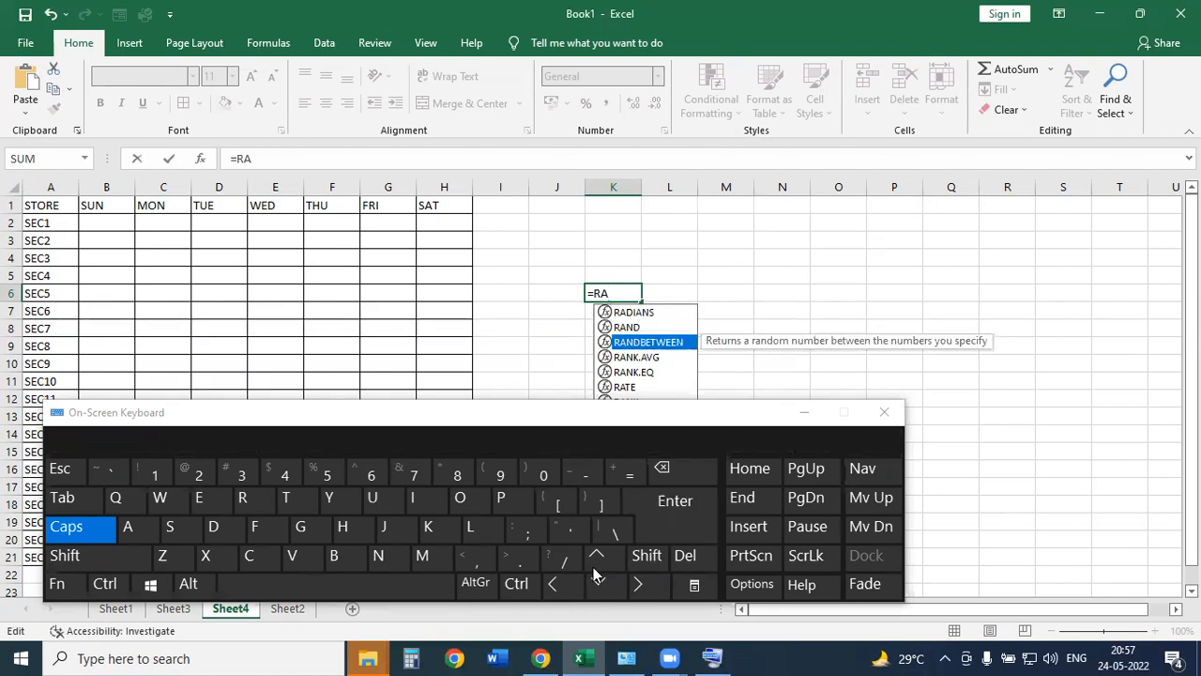
left_click(596, 556)
left_click(596, 557)
left_click(612, 591)
left_click(612, 591)
left_click(611, 591)
left_click(612, 591)
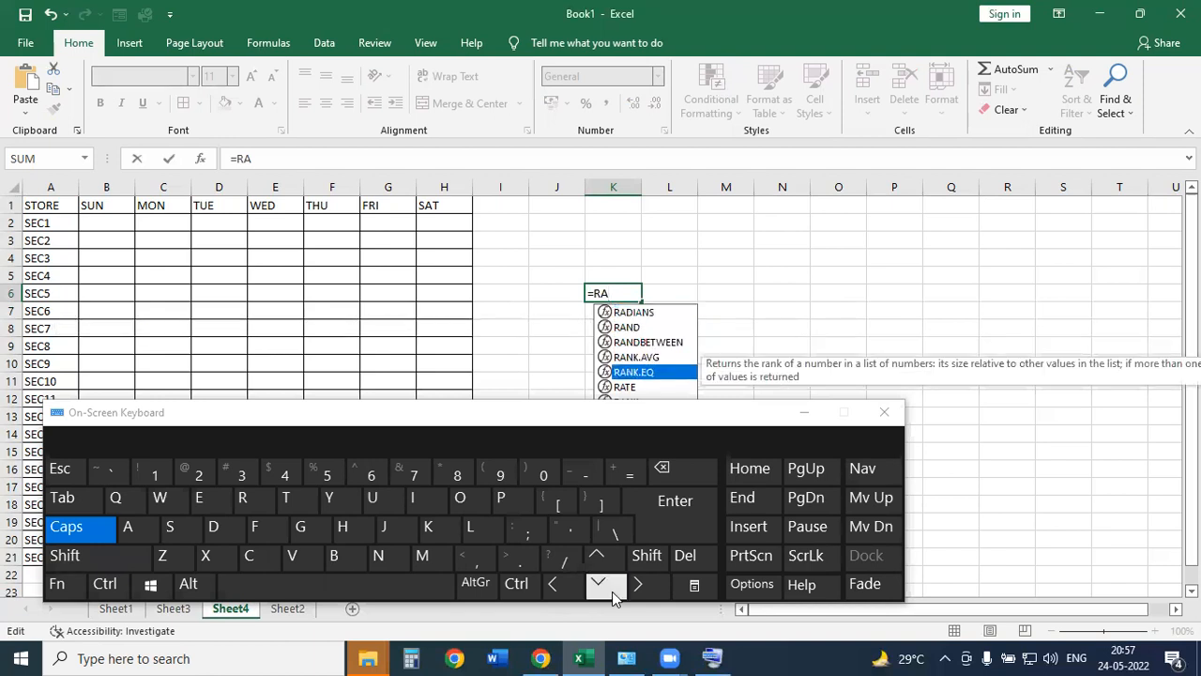
left_click(603, 564)
left_click(602, 564)
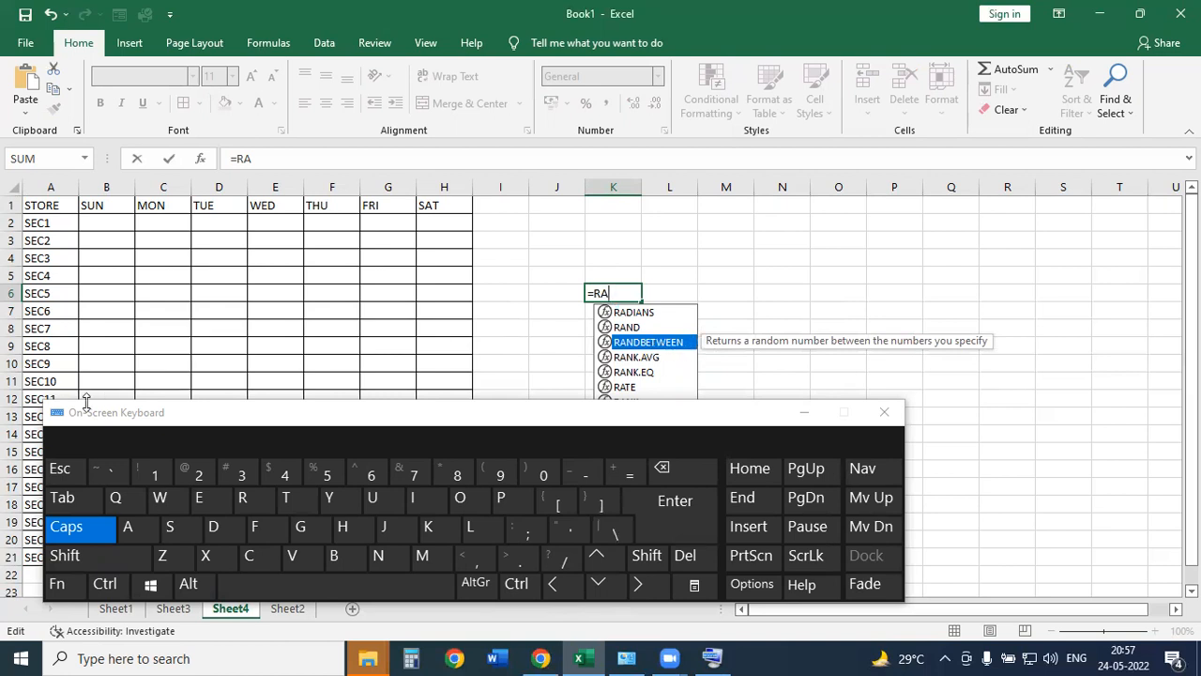
left_click(78, 502)
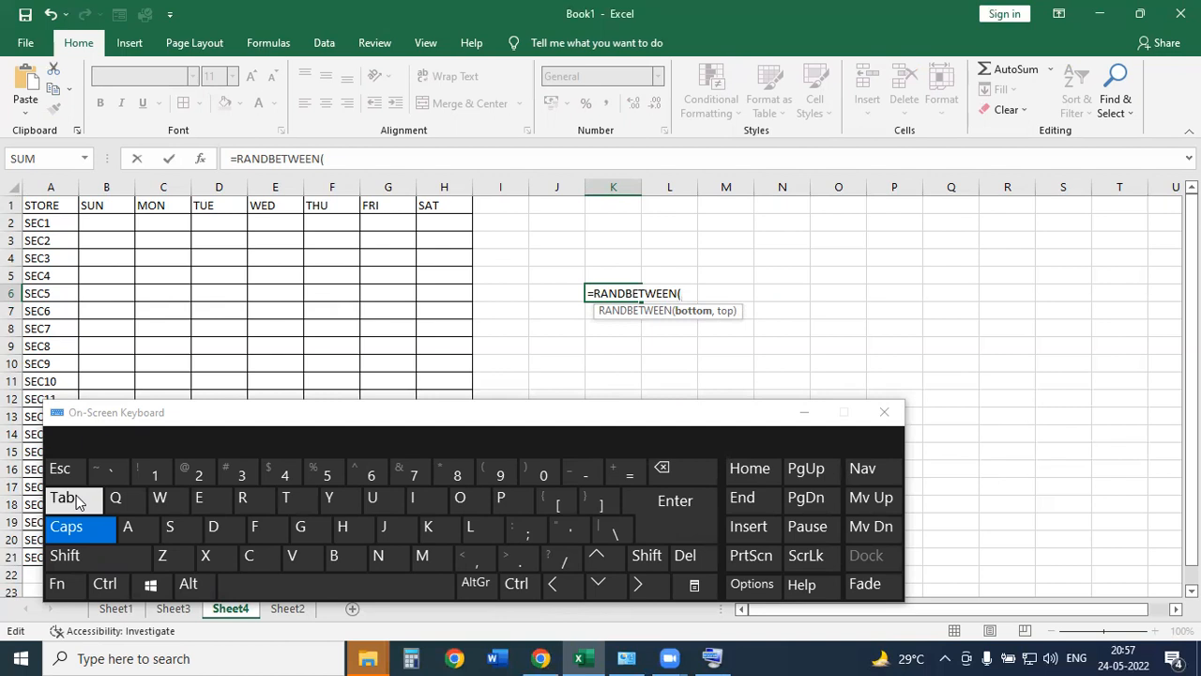
Re-enter the opening bracket so K6 reads =RANDBETWEEN(, then close the keyboard.
key("BackSpace")
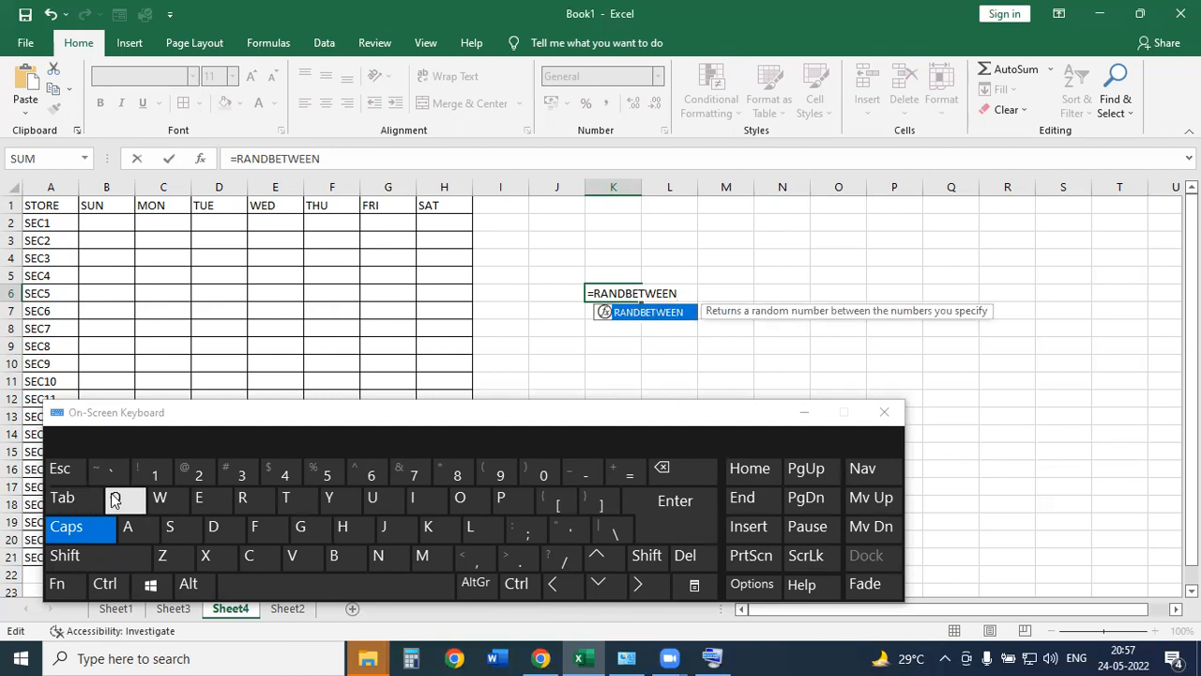
left_click(84, 556)
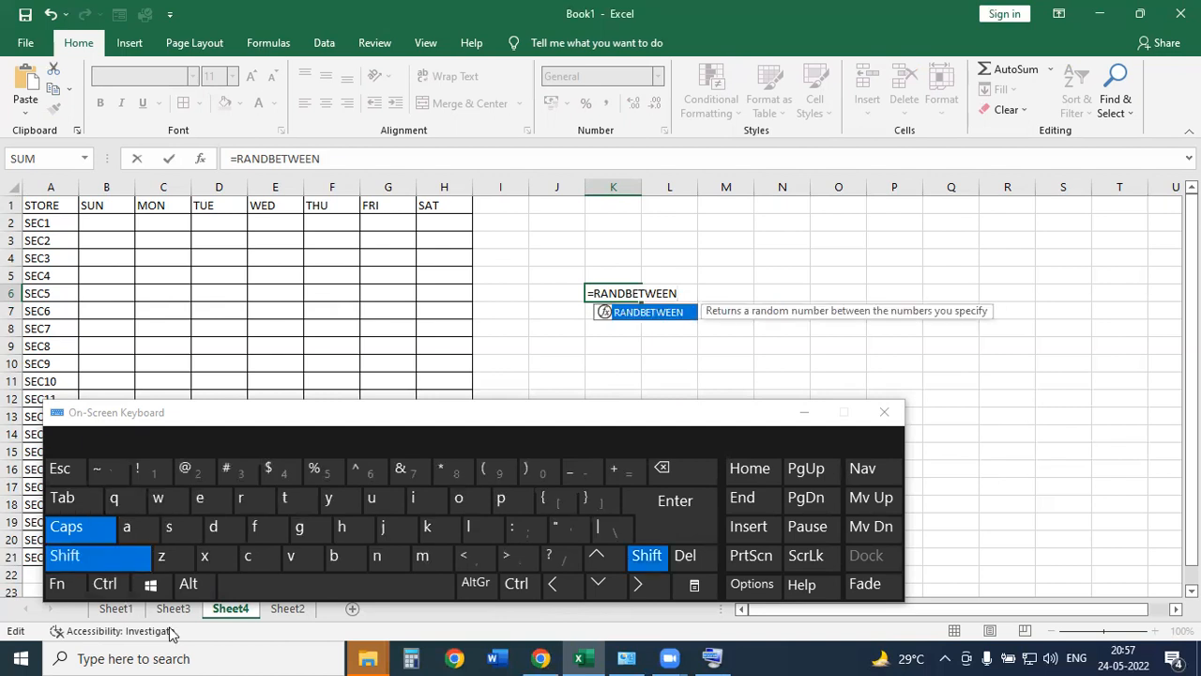
left_click(492, 472)
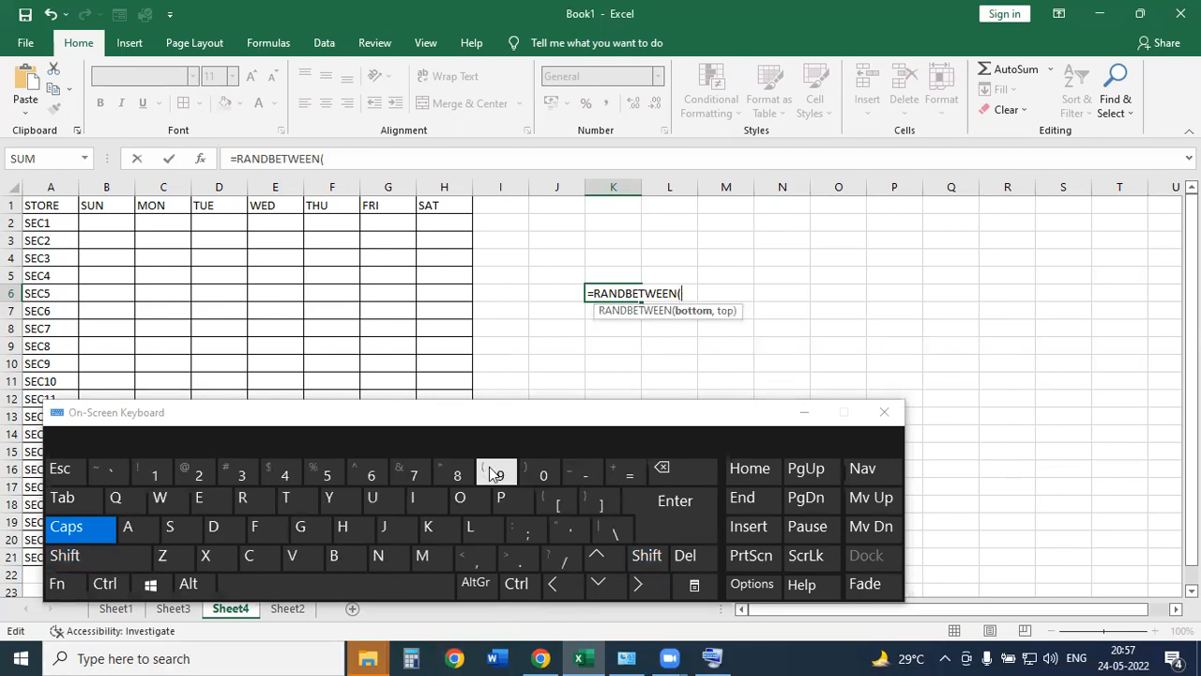
key("BackSpace")
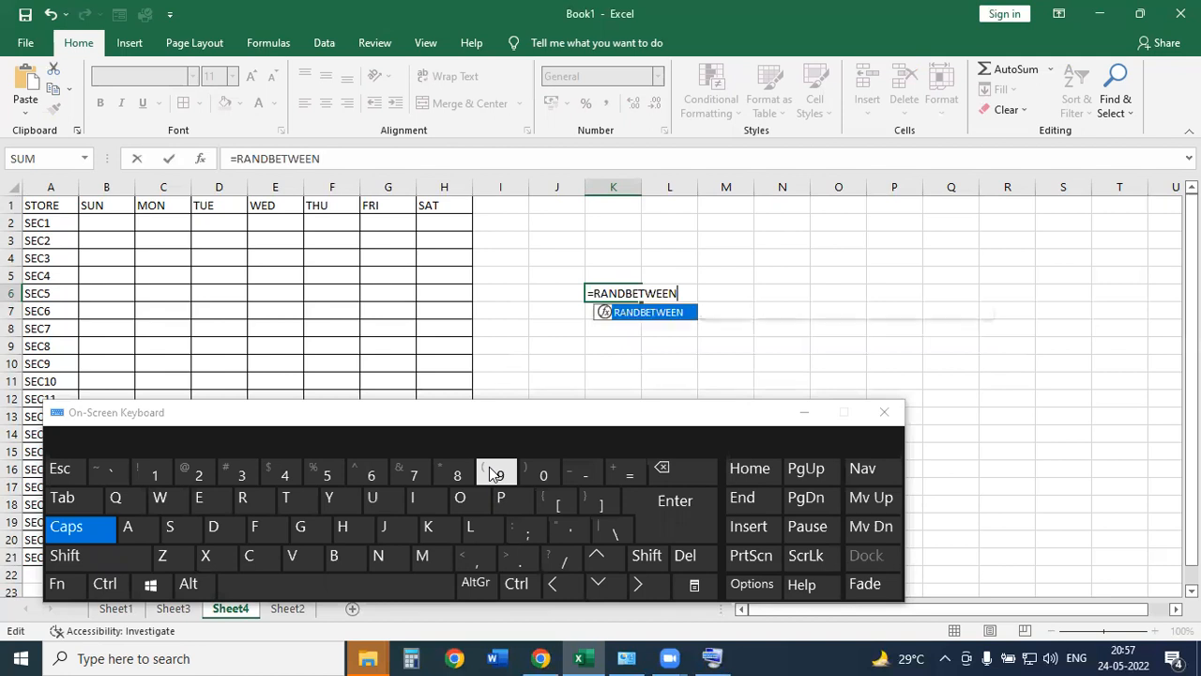
type("(")
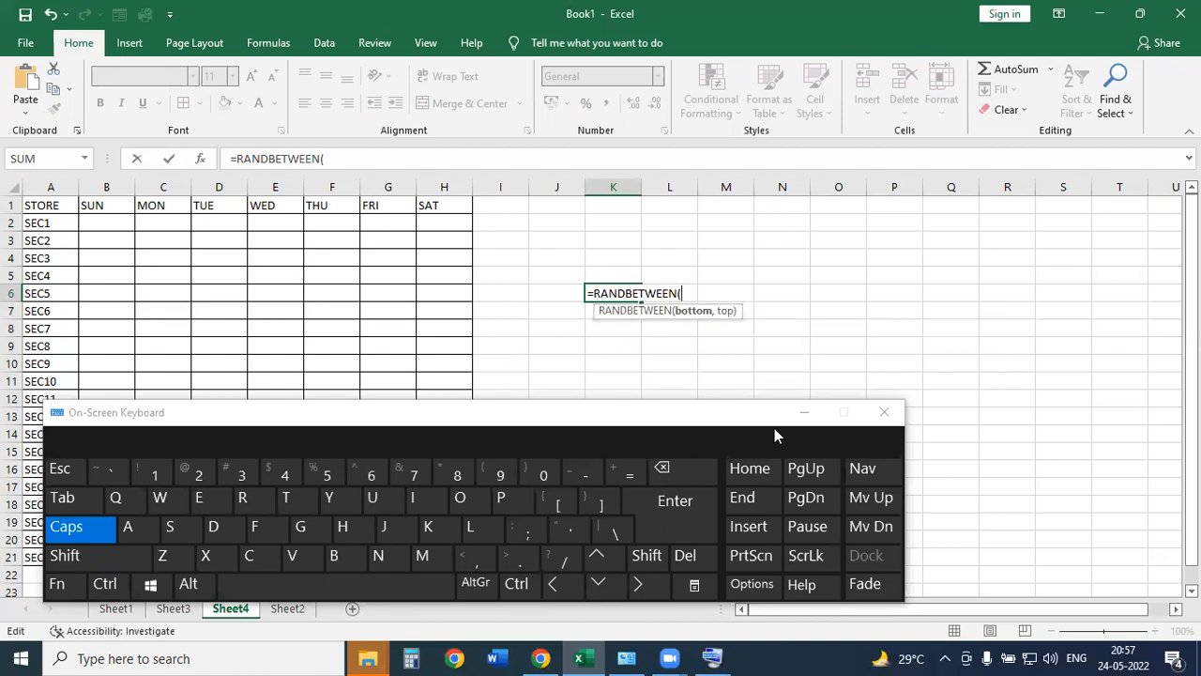
left_click(799, 416)
left_click(692, 293)
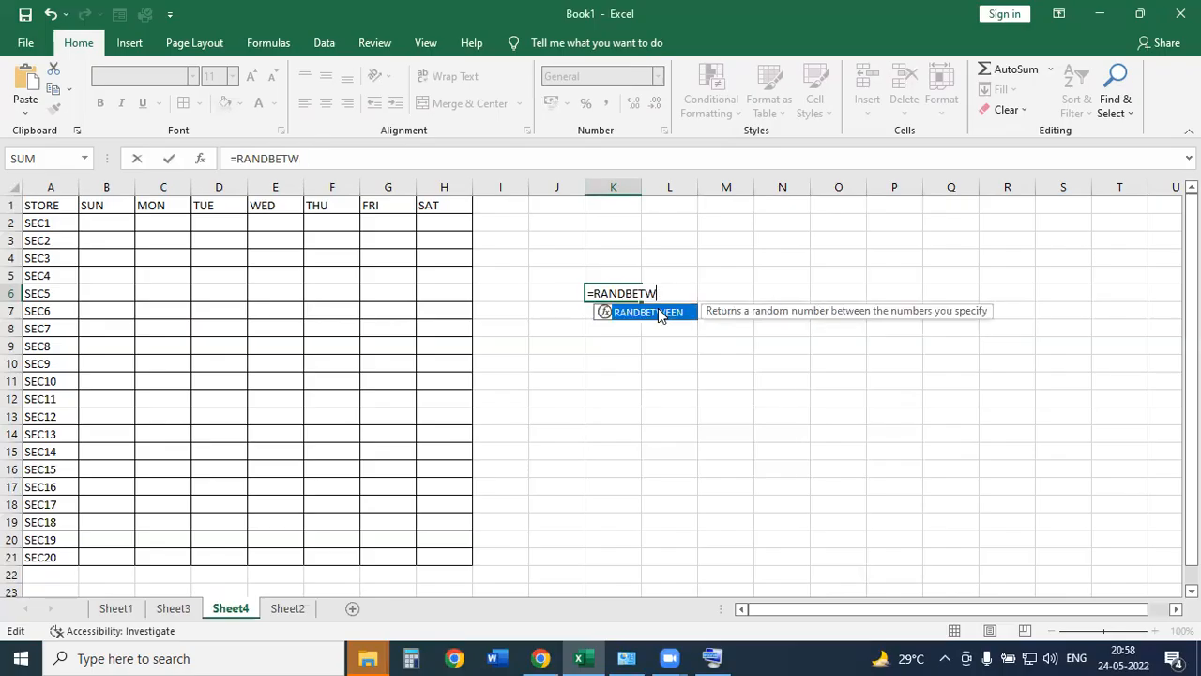
key("BackSpace")
key("BackSpace")
key("BackSpace")
key("BackSpace")
key("BackSpace")
key("BackSpace")
key("BackSpace")
key("BackSpace")
type("SUM")
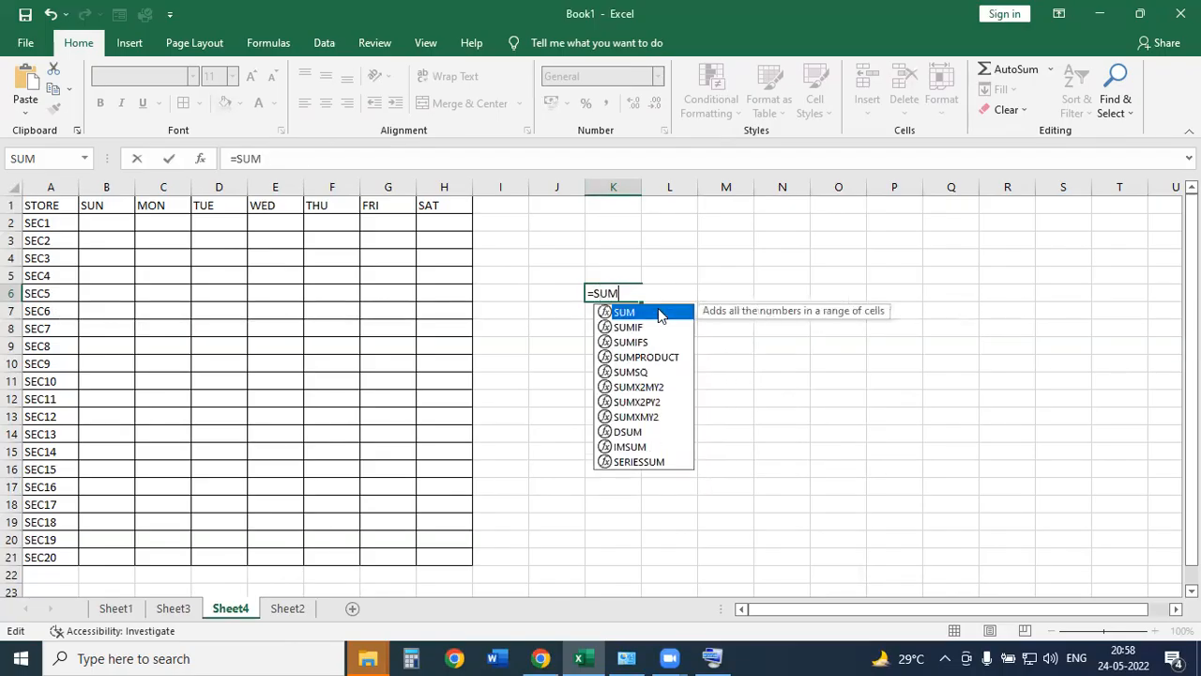
double_click(660, 314)
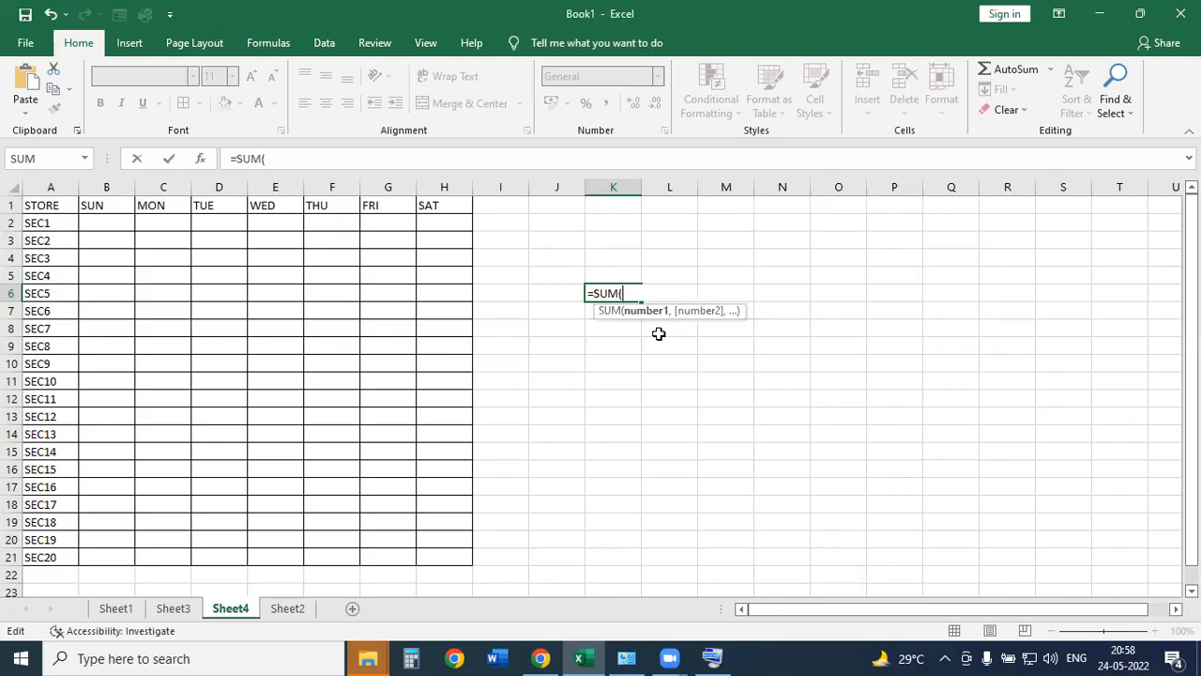
key("BackSpace")
key("BackSpace")
key("BackSpace")
key("BackSpace")
type("RAND")
key("Down")
key("Tab")
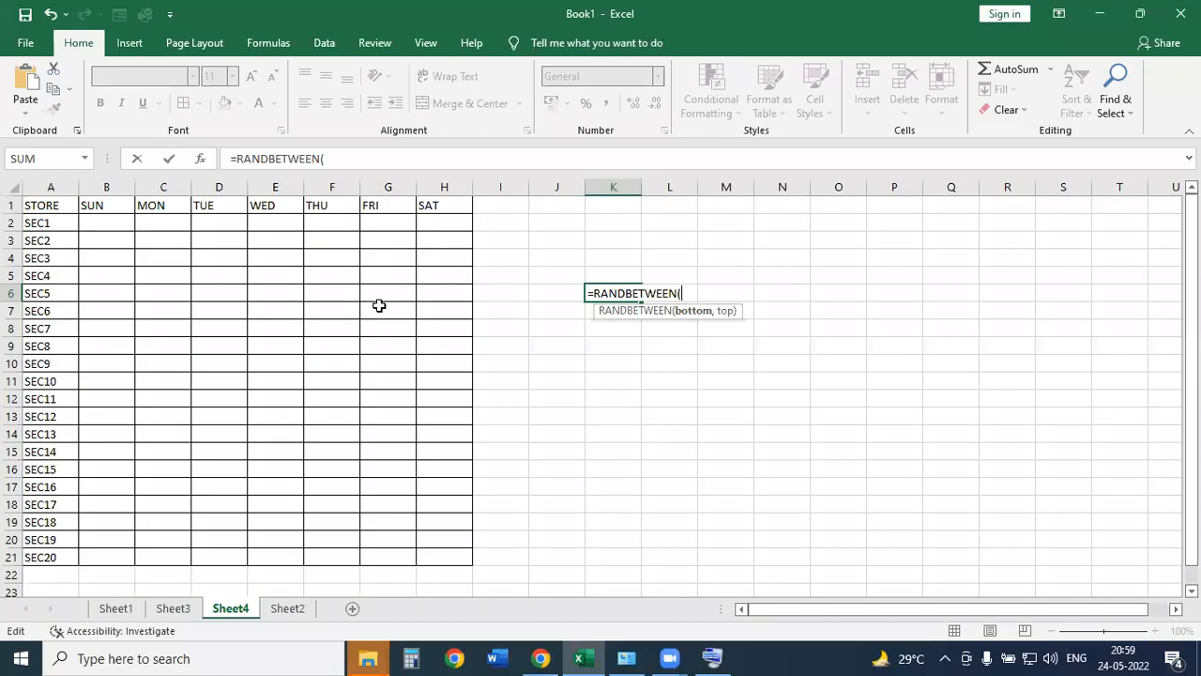
Cancel K6's formula and enter =RANDBETWEEN(5000,15000) in B2, which shows 7759.
key("Escape")
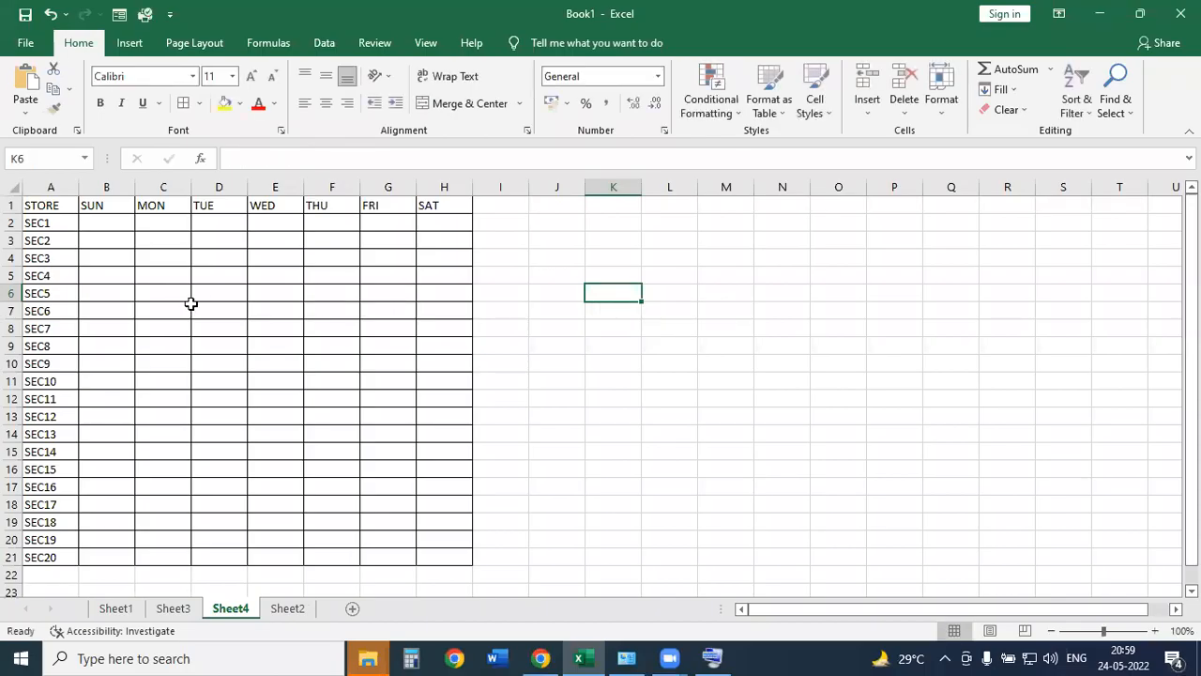
left_click(108, 230)
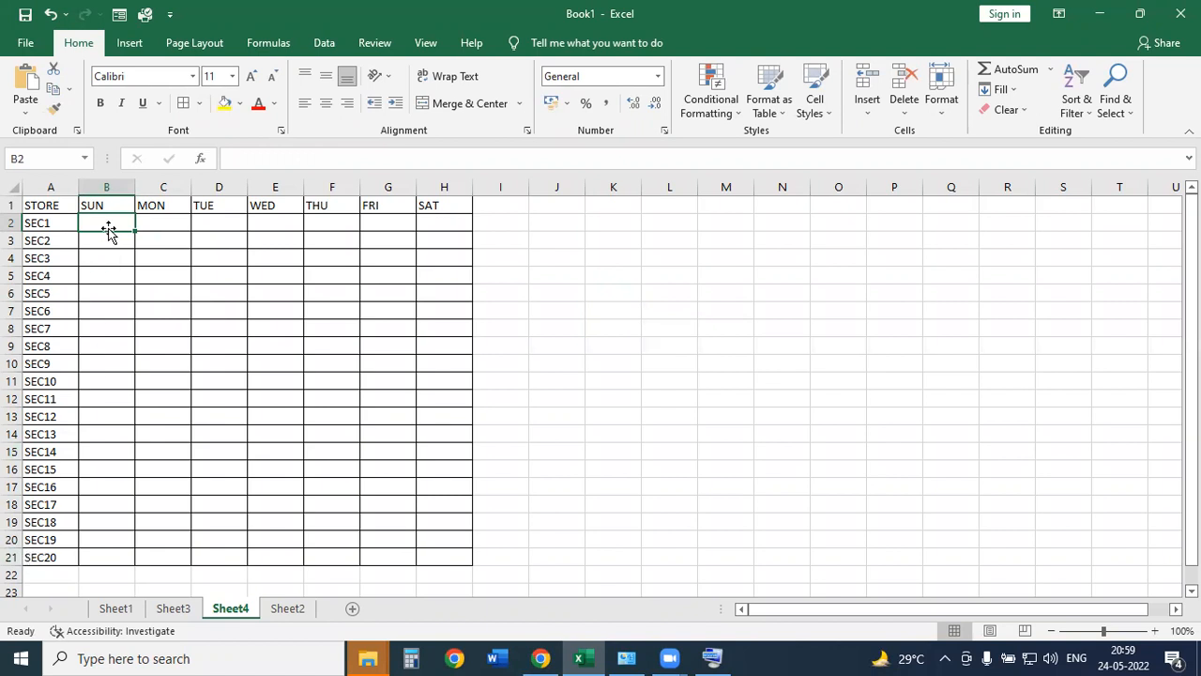
type("=RAND")
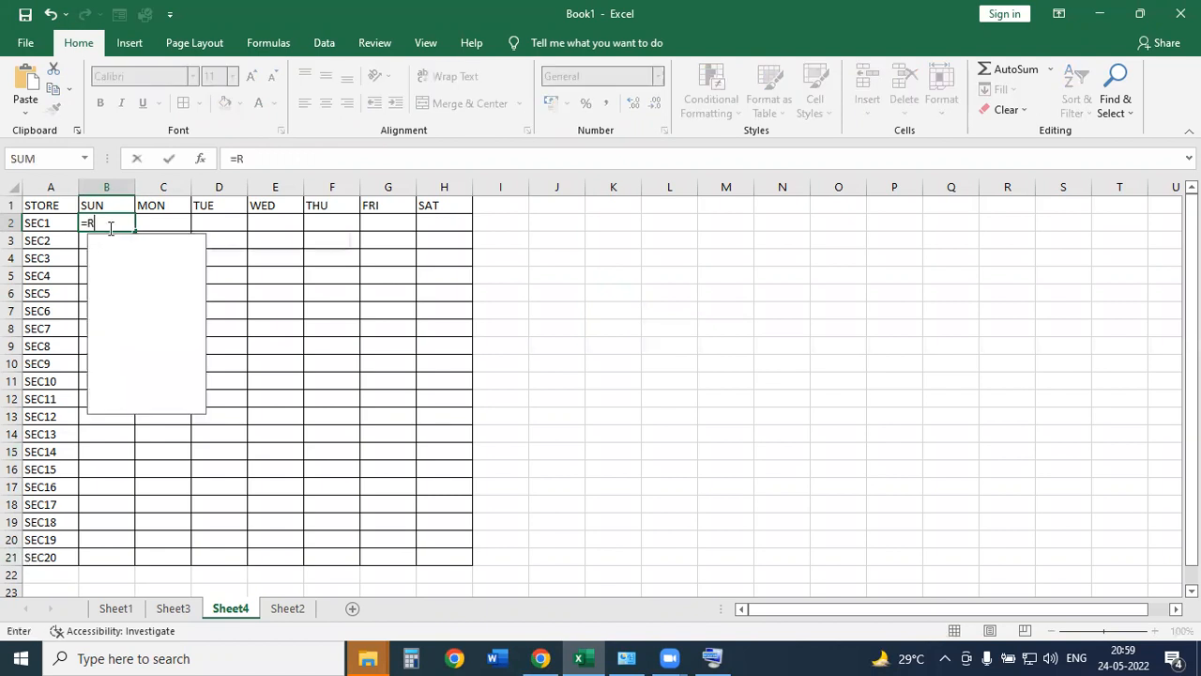
key("Down")
key("Tab")
type("5000,15000")
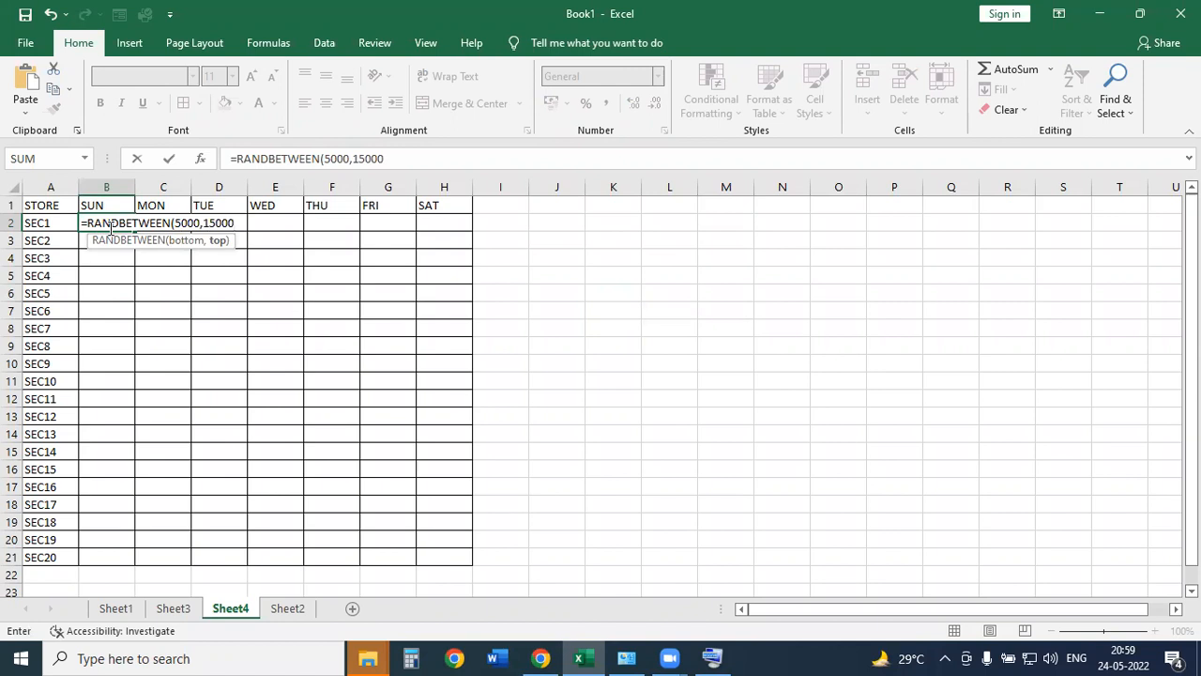
key("Return")
left_click(123, 226)
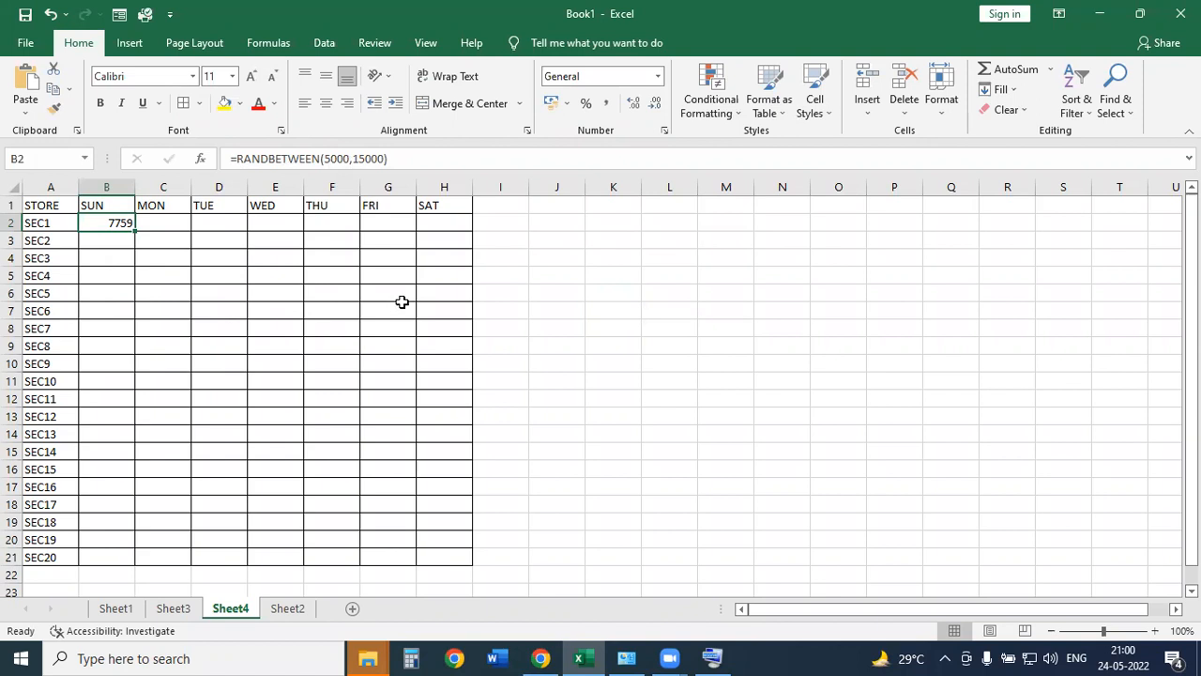
Enter the ROLL NO header in K1 and fill roll numbers R101 to R120 down K2:K21.
left_click(615, 203)
double_click(615, 203)
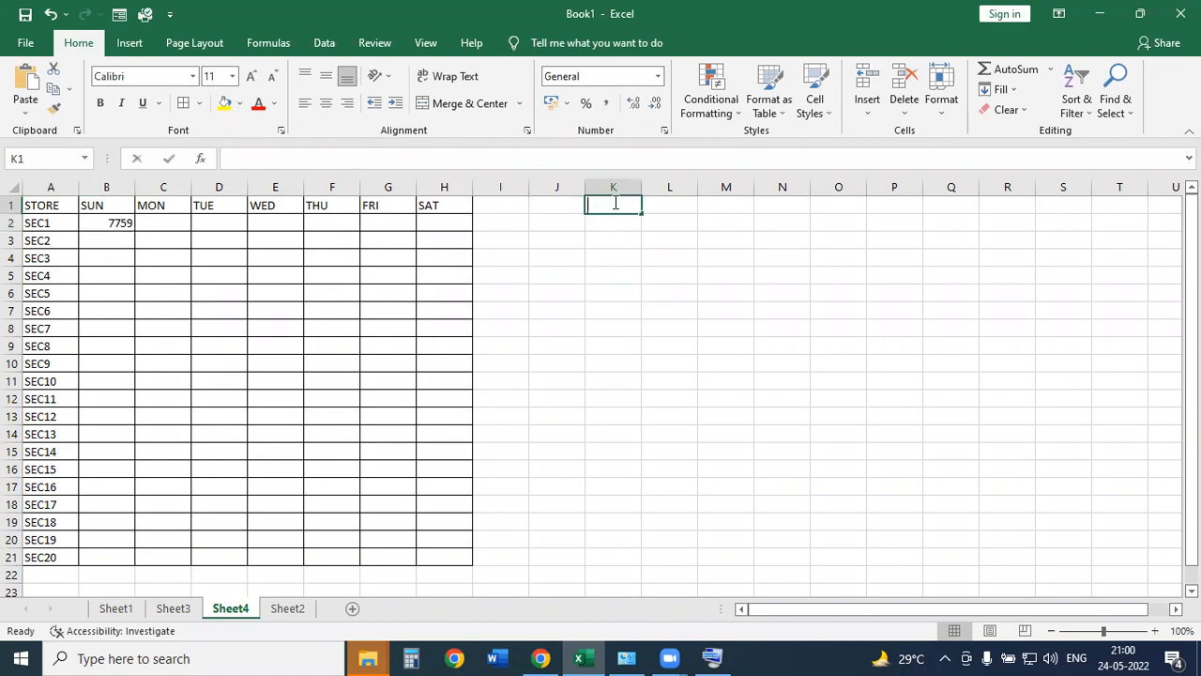
type("ROLL NO")
key("Return")
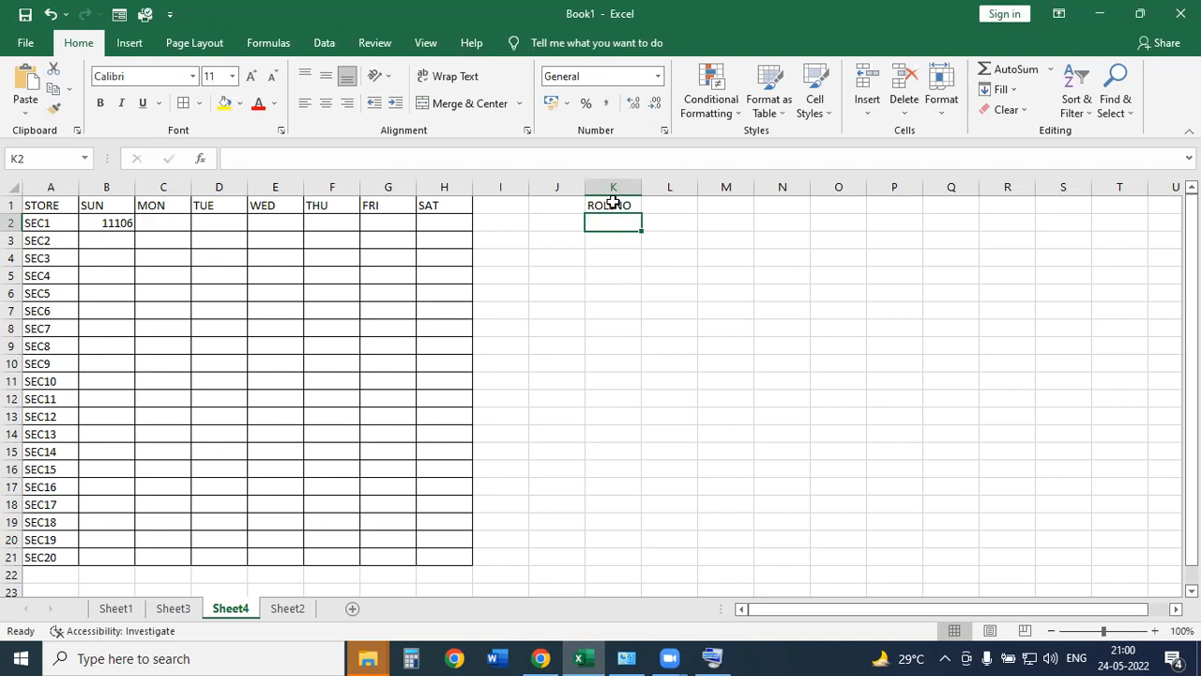
type("R101")
key("Return")
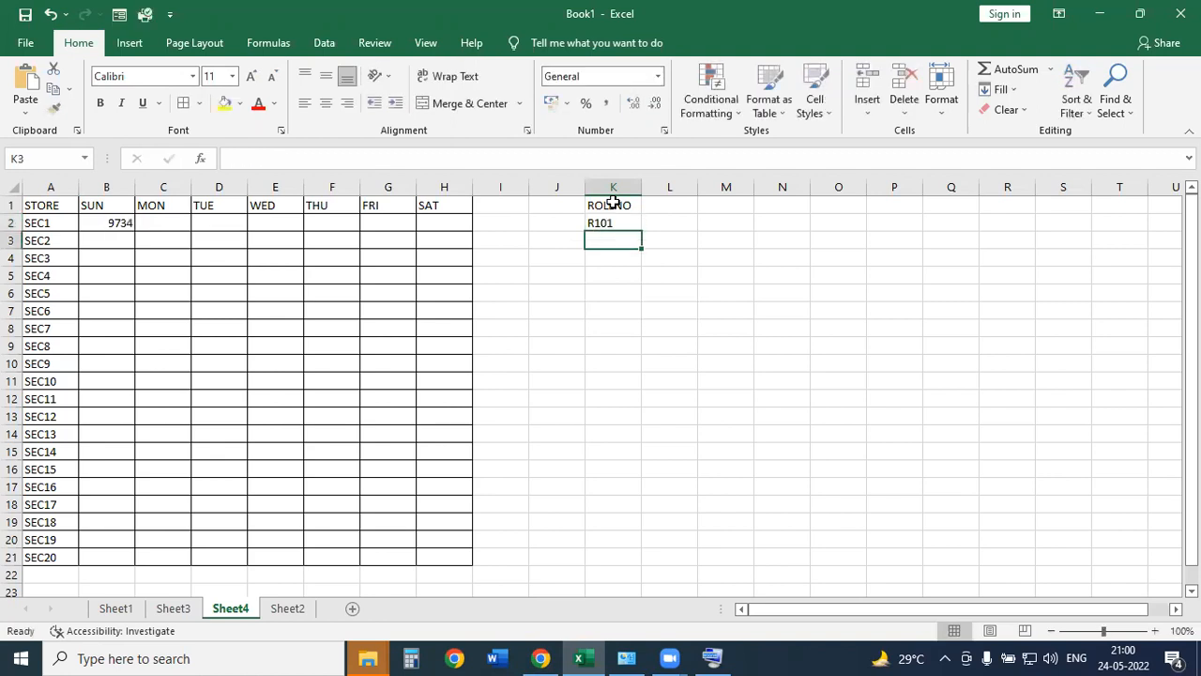
left_click(610, 222)
left_click_drag(642, 231, 639, 560)
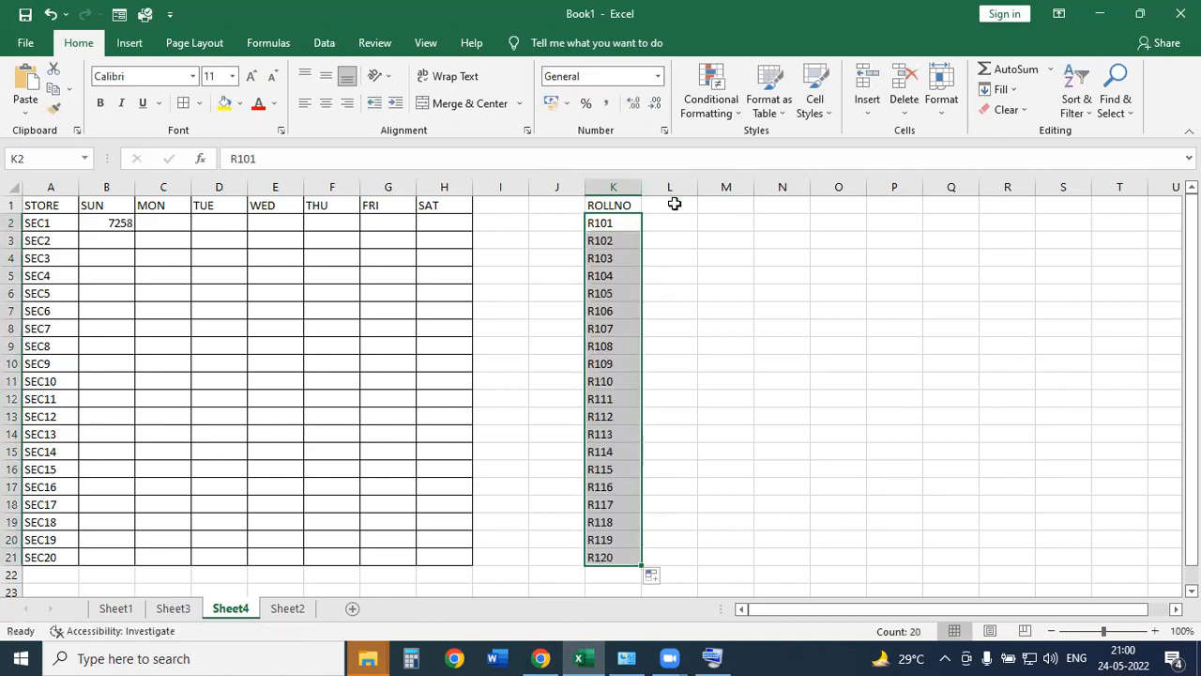
left_click(673, 209)
Type subject headers HINDI, ENG, MATH, SCI and SST across L1:P1.
type("HINDI")
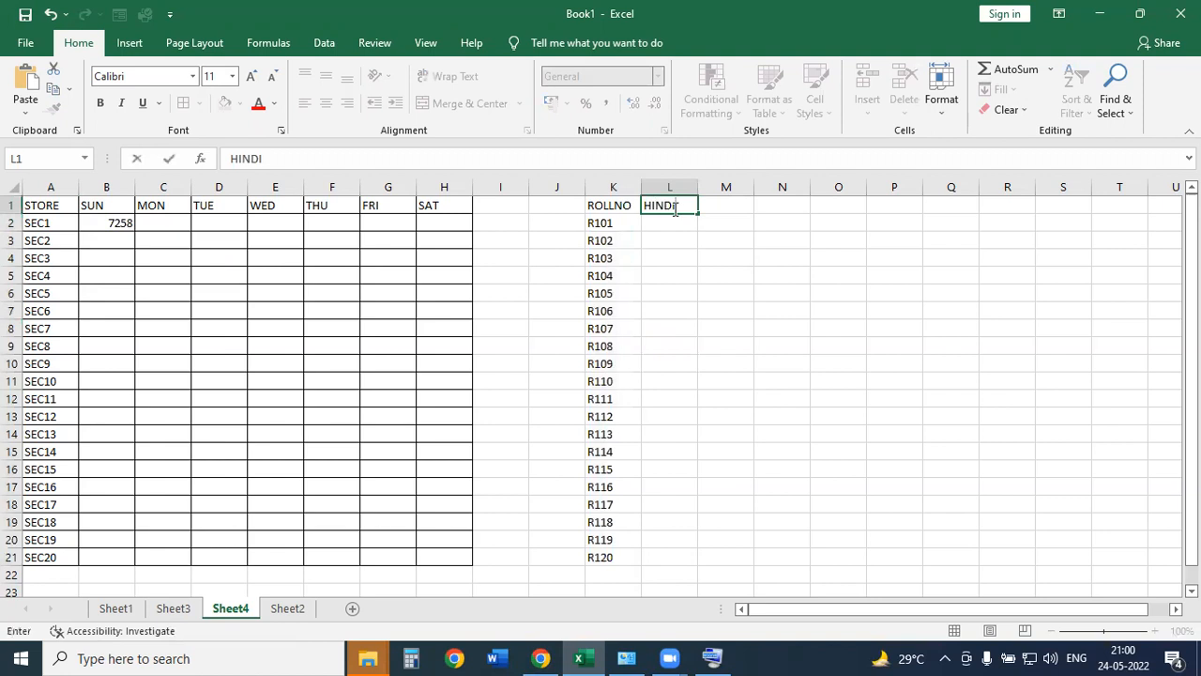
key("Tab")
type("ENH")
key("BackSpace")
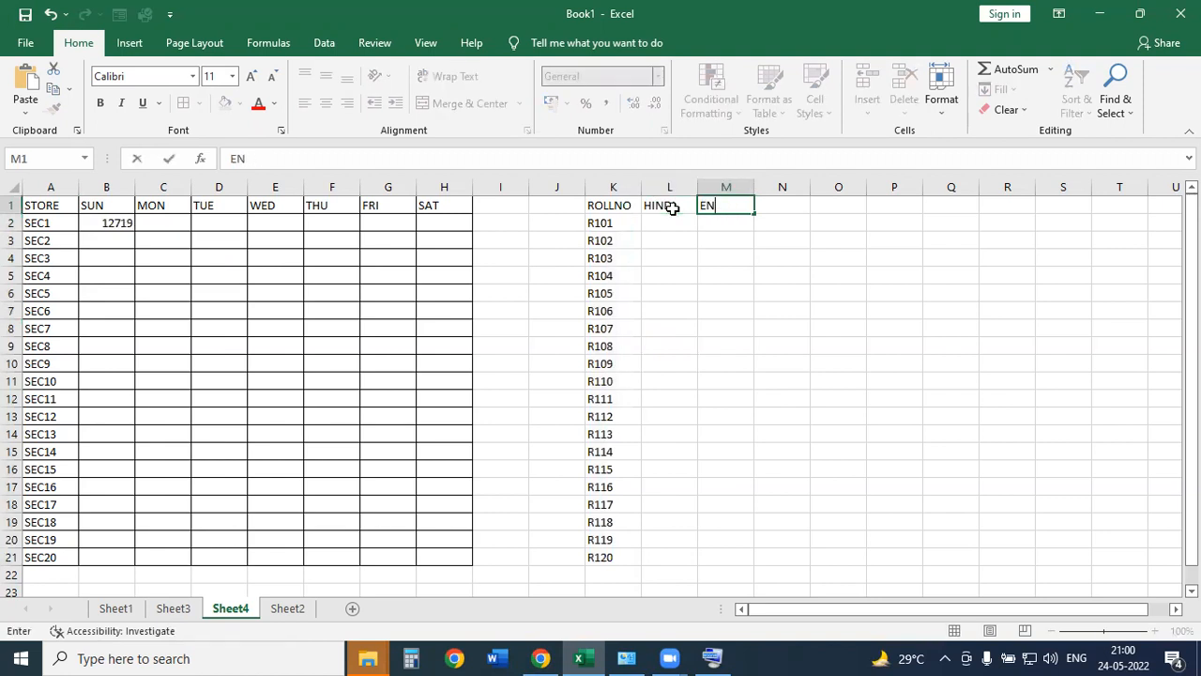
type("G")
key("Tab")
type("MATH")
key("Tab")
type("SCI")
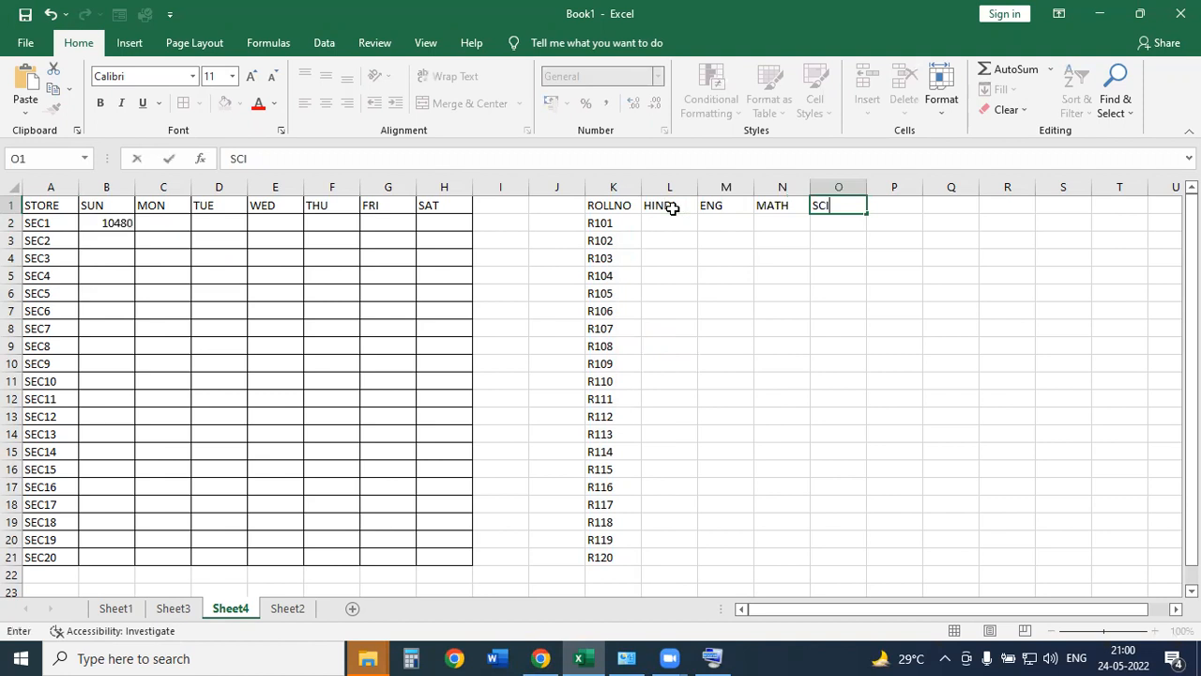
key("Tab")
type("SST")
key("Return")
Apply all borders and centre alignment to K1:P21, then select L2.
left_click_drag(610, 205, 896, 553)
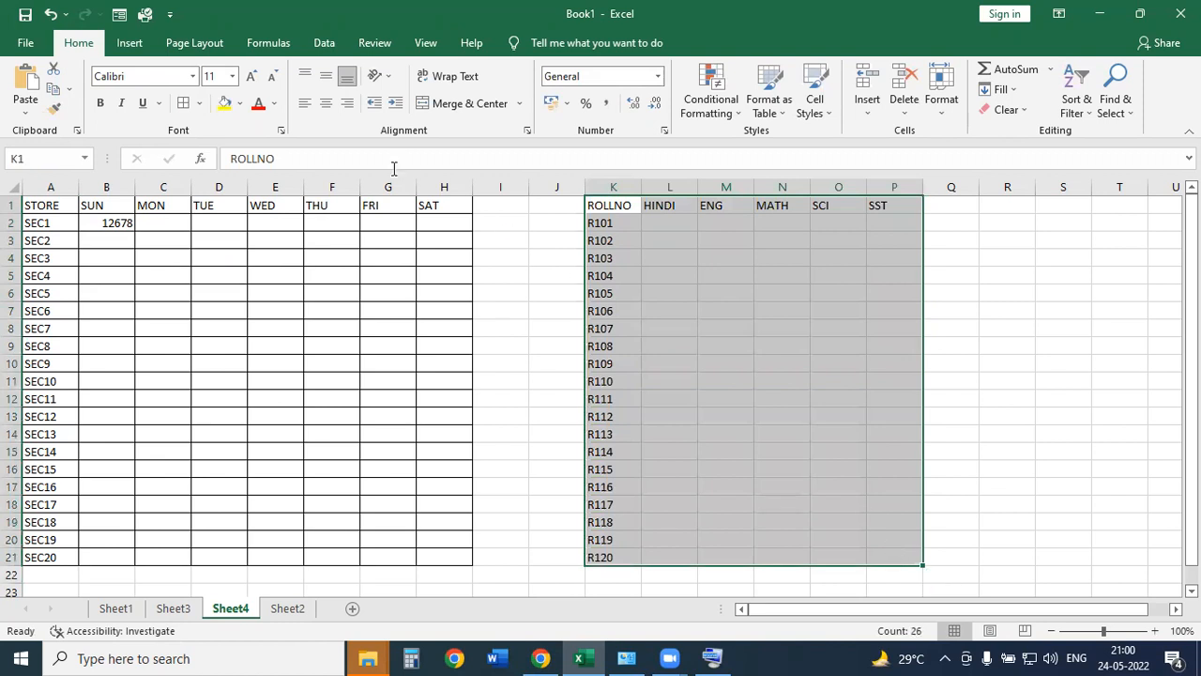
left_click(184, 103)
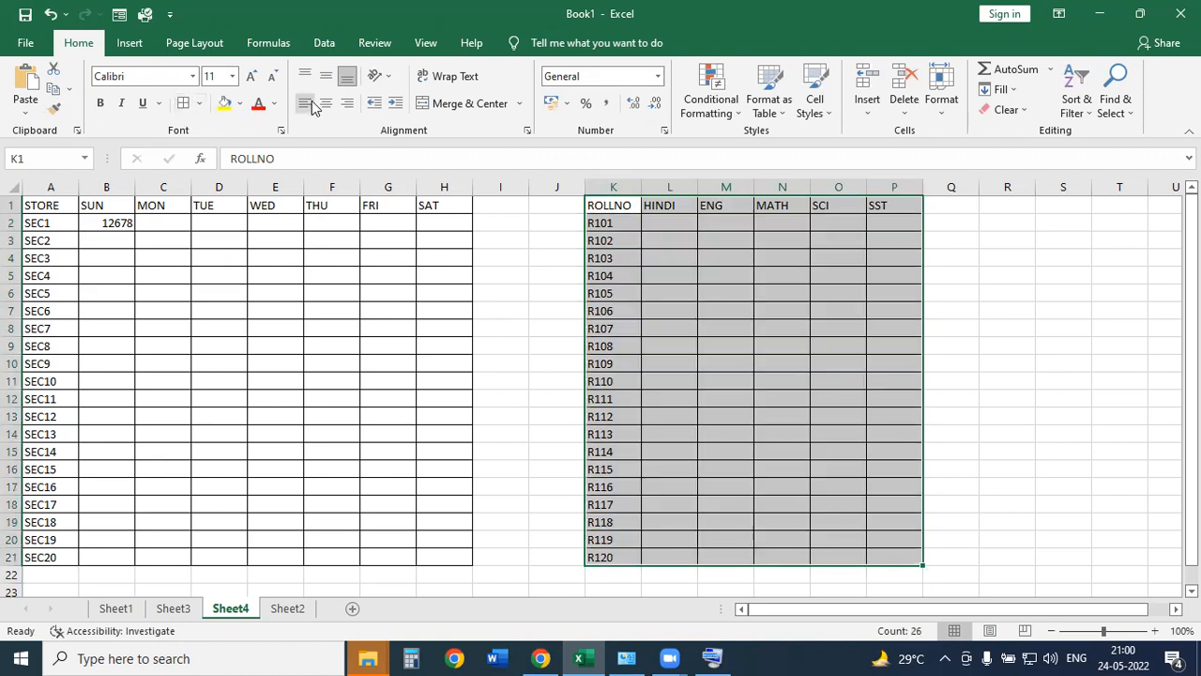
left_click(326, 103)
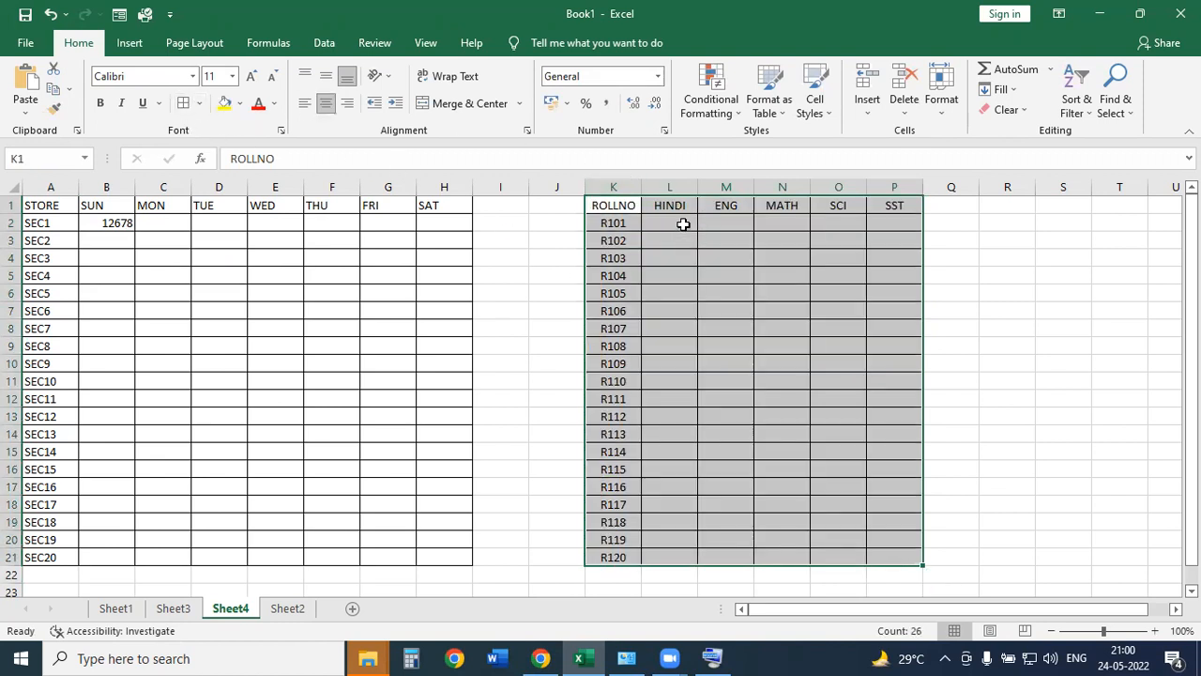
left_click(684, 224)
Enter =RANDBETWEEN(0,100) in L2 to give R101 a random HINDI mark.
type("=RAND")
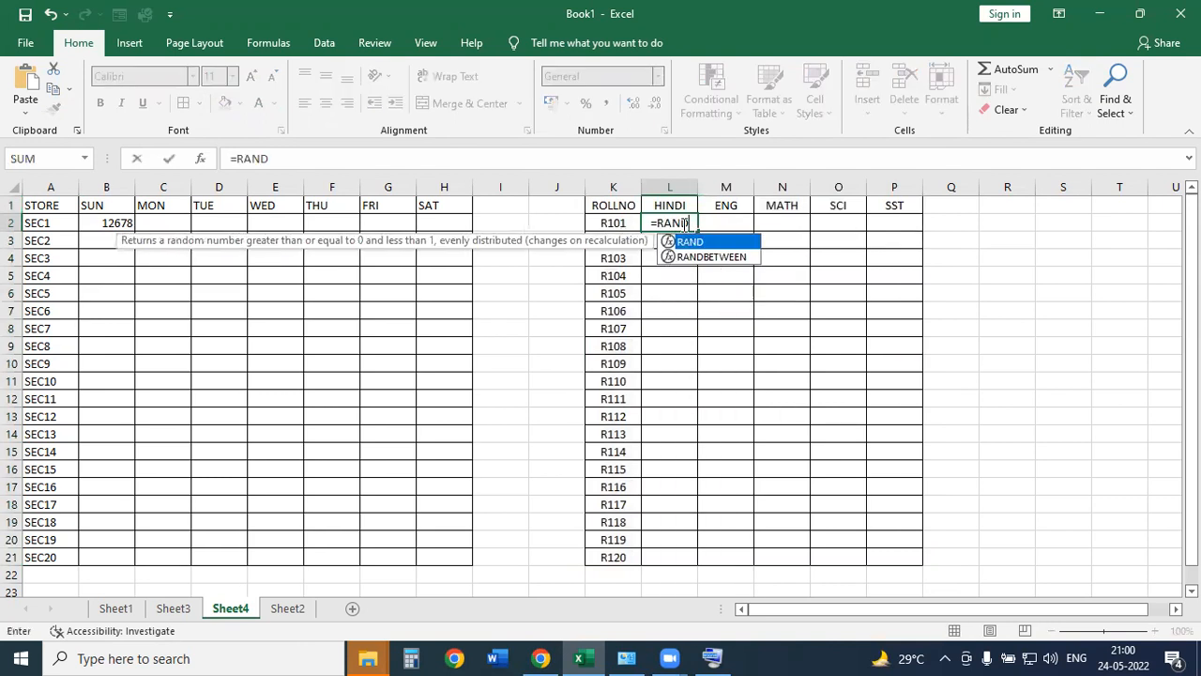
key("Down")
key("Tab")
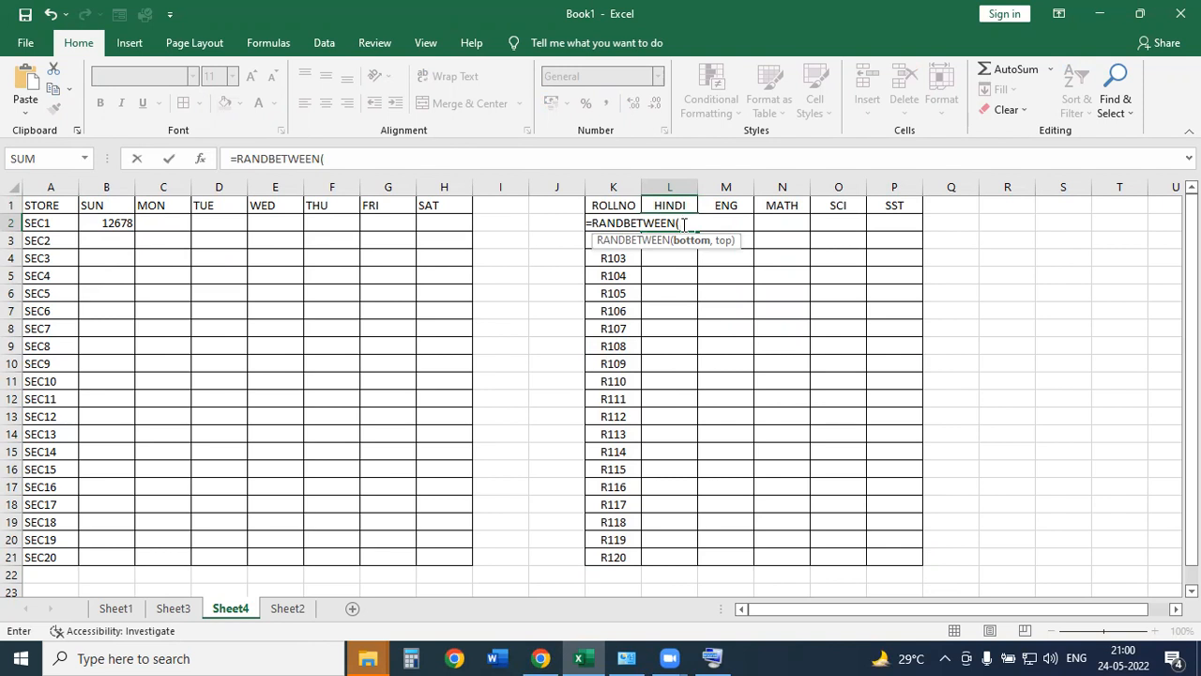
type("0,100")
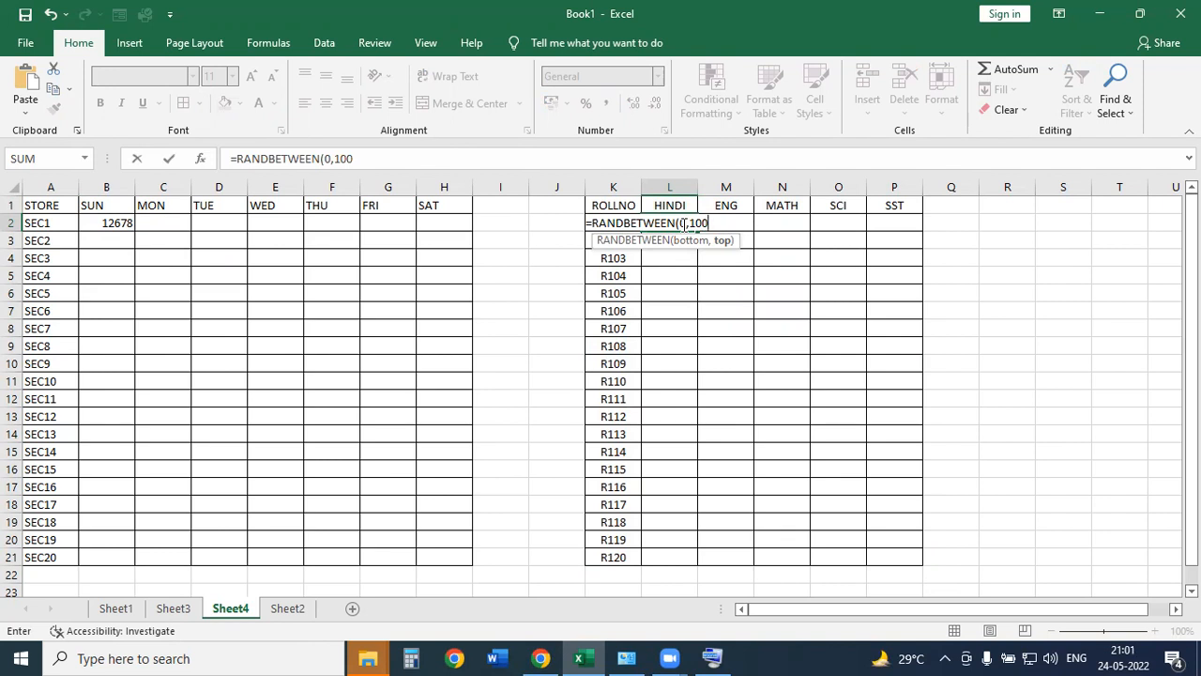
key("ctrl+Return")
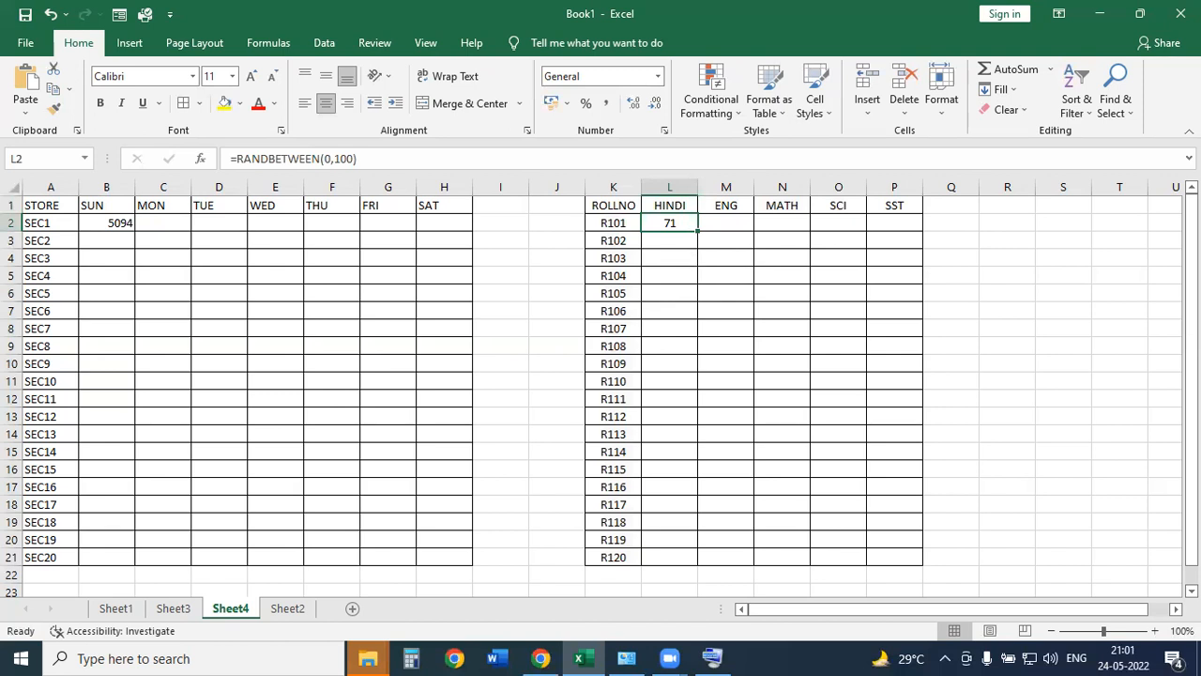
mouse_move(651, 216)
left_mouse_down()
mouse_move(676, 214)
mouse_move(672, 241)
mouse_move(662, 208)
left_mouse_up()
mouse_move(216, 156)
left_mouse_down()
mouse_move(319, 128)
mouse_move(377, 171)
mouse_move(236, 183)
mouse_move(259, 133)
left_mouse_up()
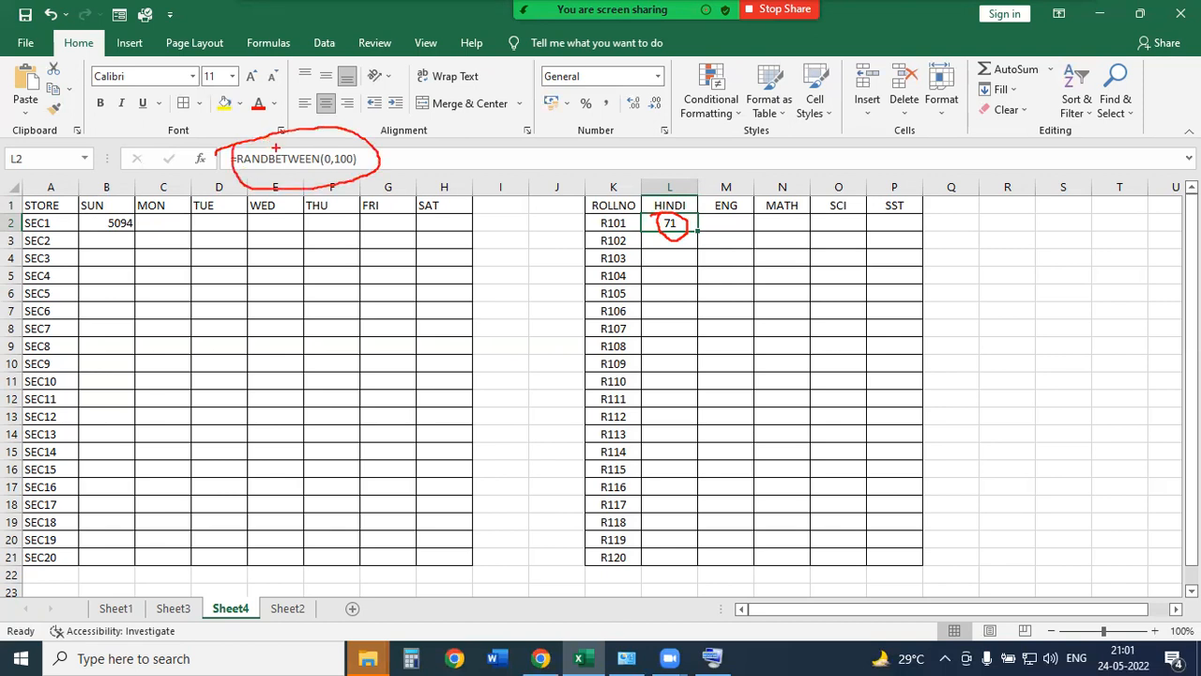
mouse_move(322, 202)
left_mouse_down()
mouse_move(343, 173)
mouse_move(336, 211)
left_mouse_up()
key("Escape")
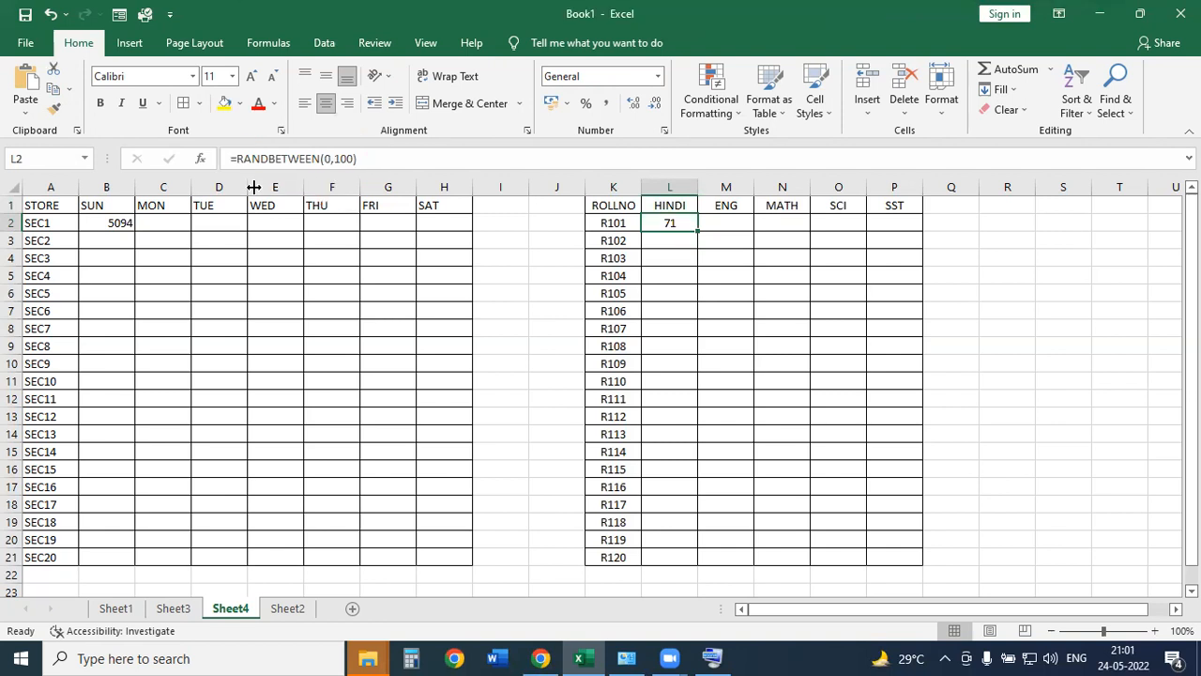
left_click_drag(204, 143, 419, 192)
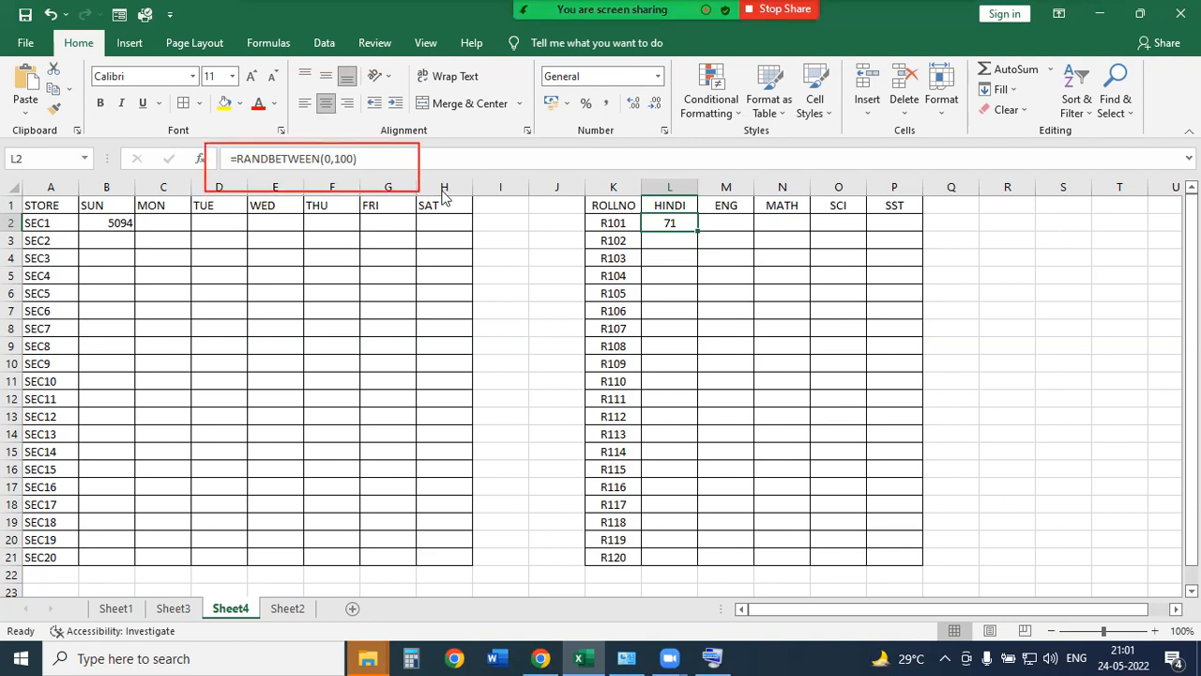
key("Escape")
scroll(519, 316, "down", 7)
left_click(518, 317)
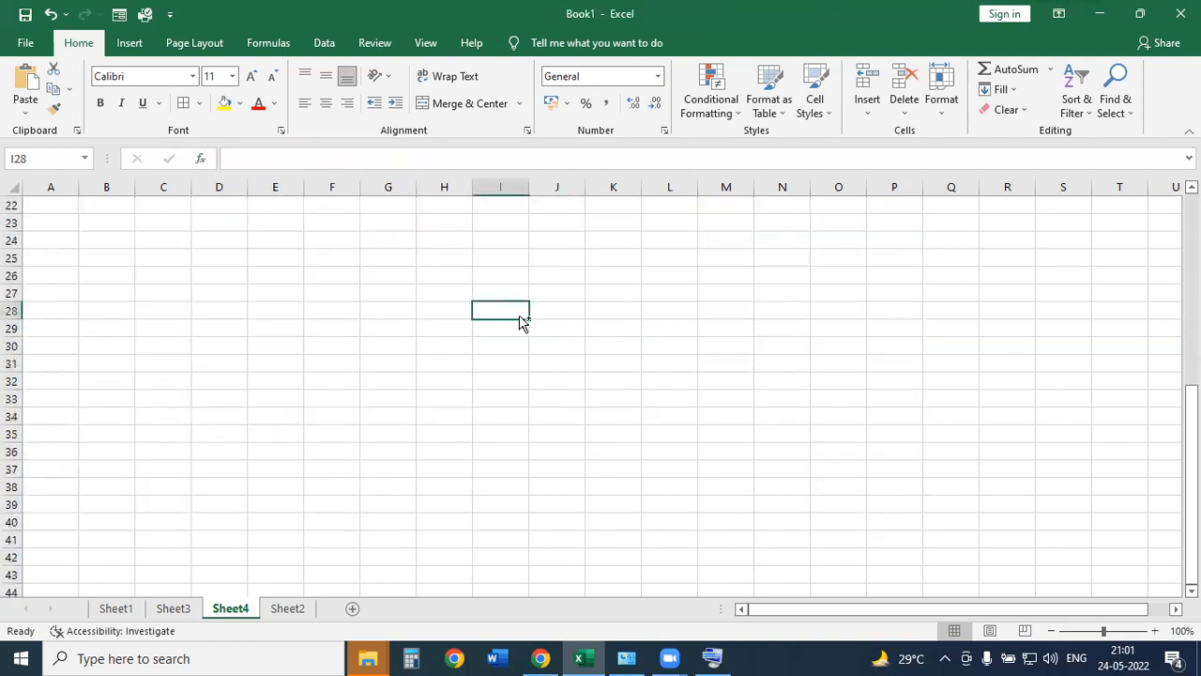
type("=RAND")
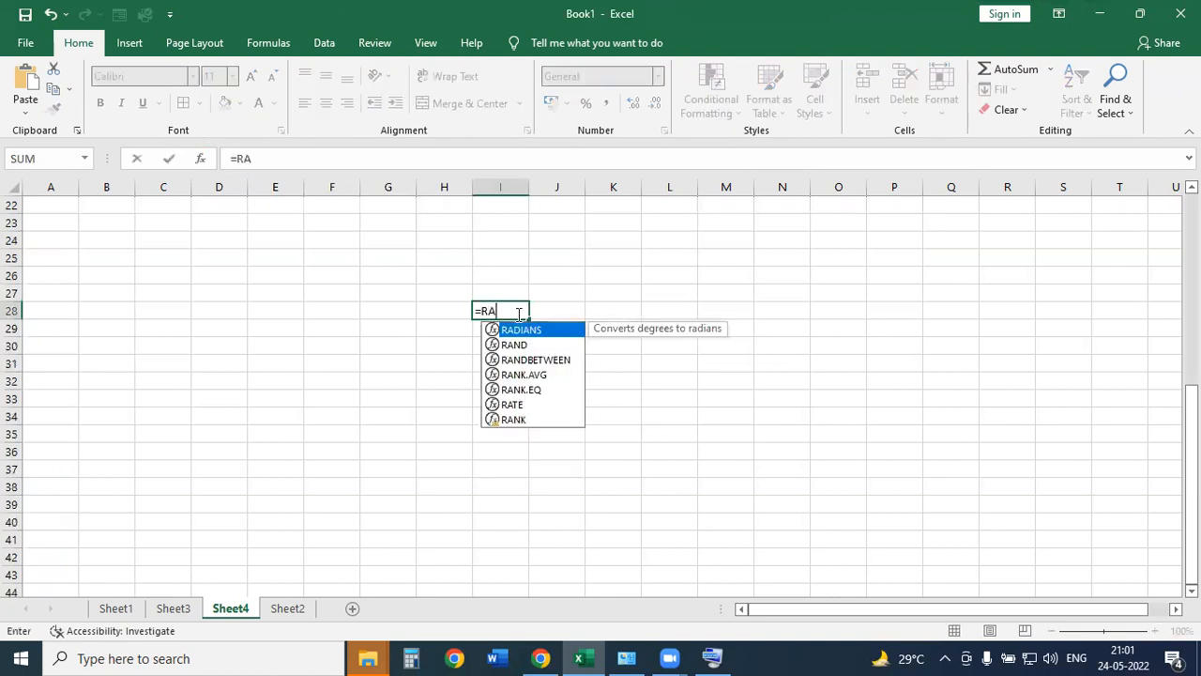
key("Down")
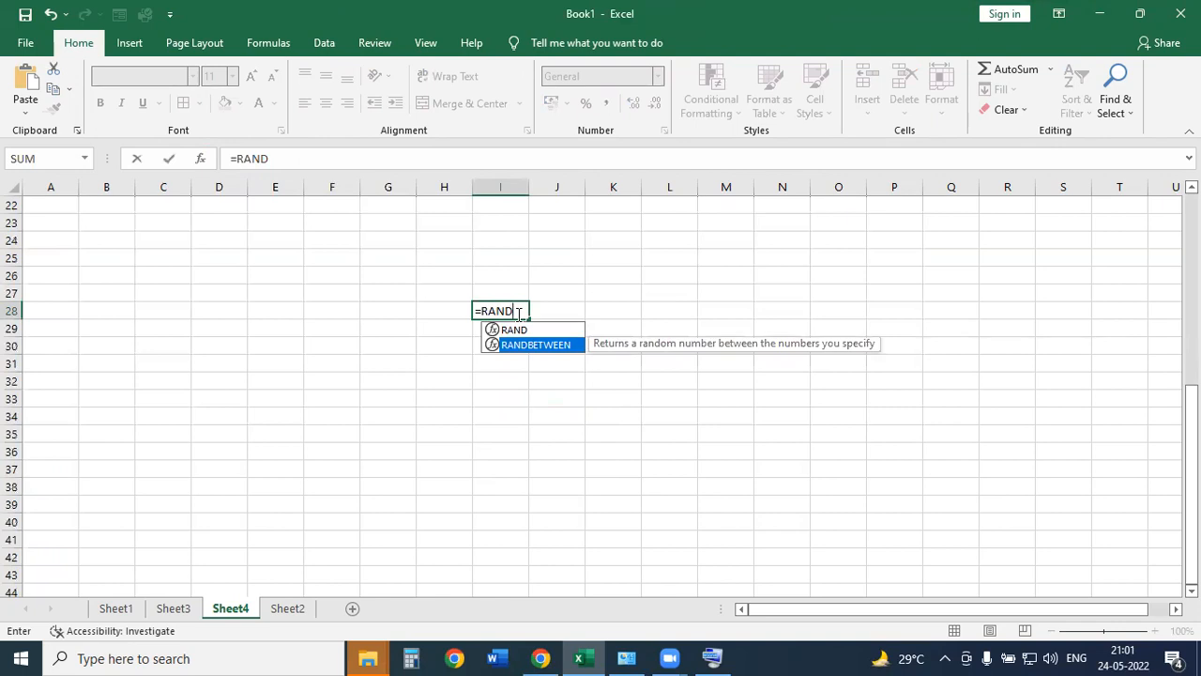
key("Tab")
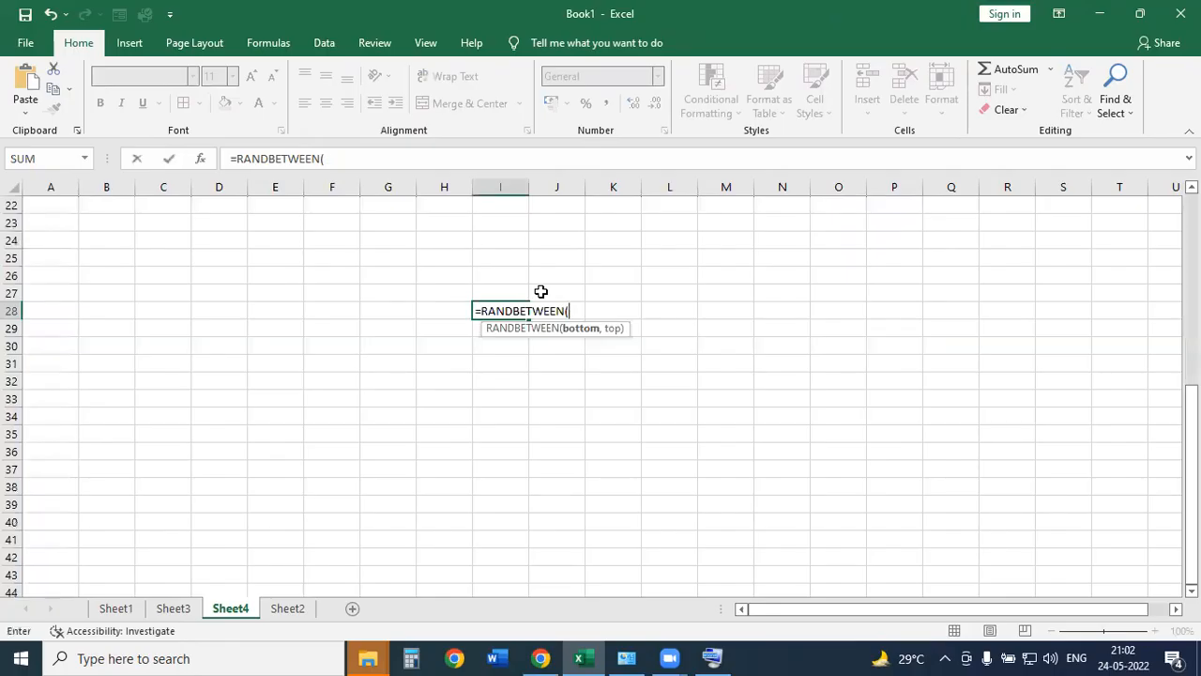
type("100")
type(",500")
key("Return")
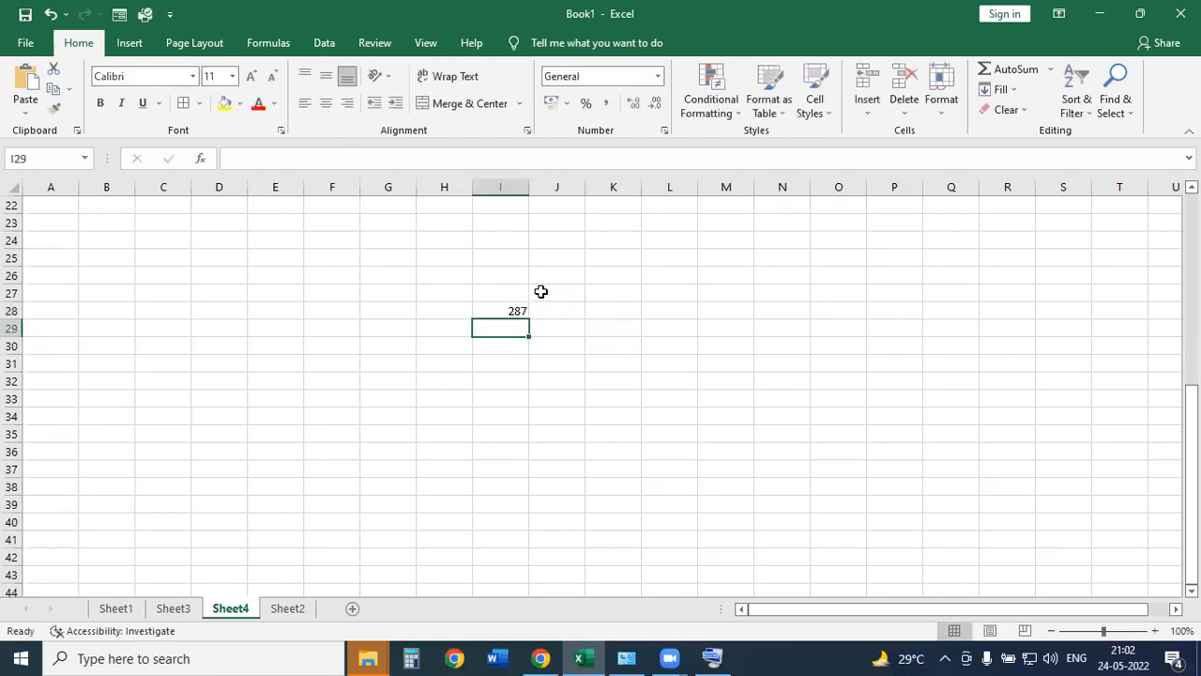
key("Up")
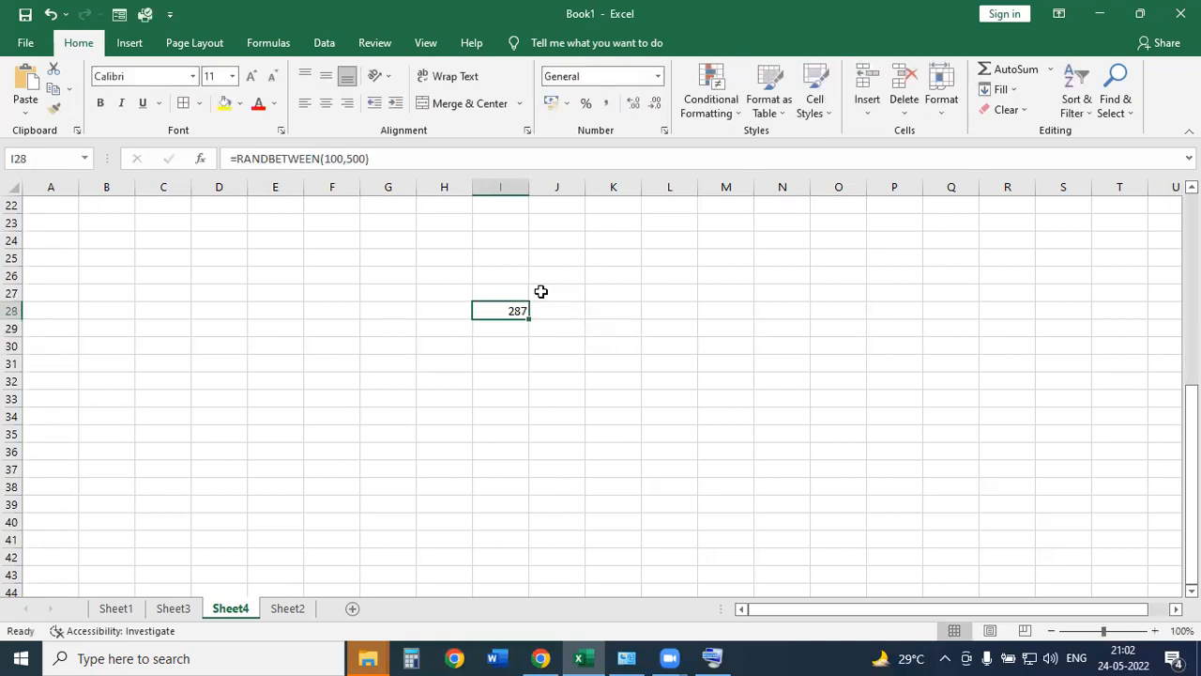
key("Delete")
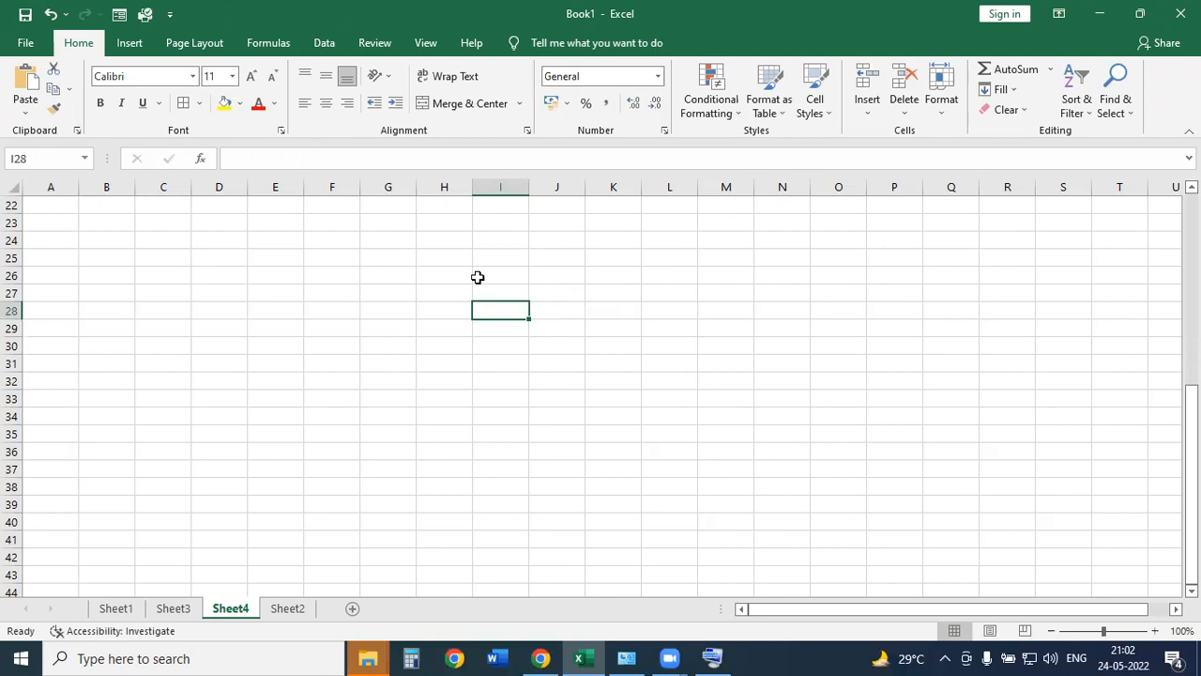
Fill L2's =RANDBETWEEN(0,100) down to L21 for R101–R120's HINDI marks.
scroll(432, 284, "up", 7)
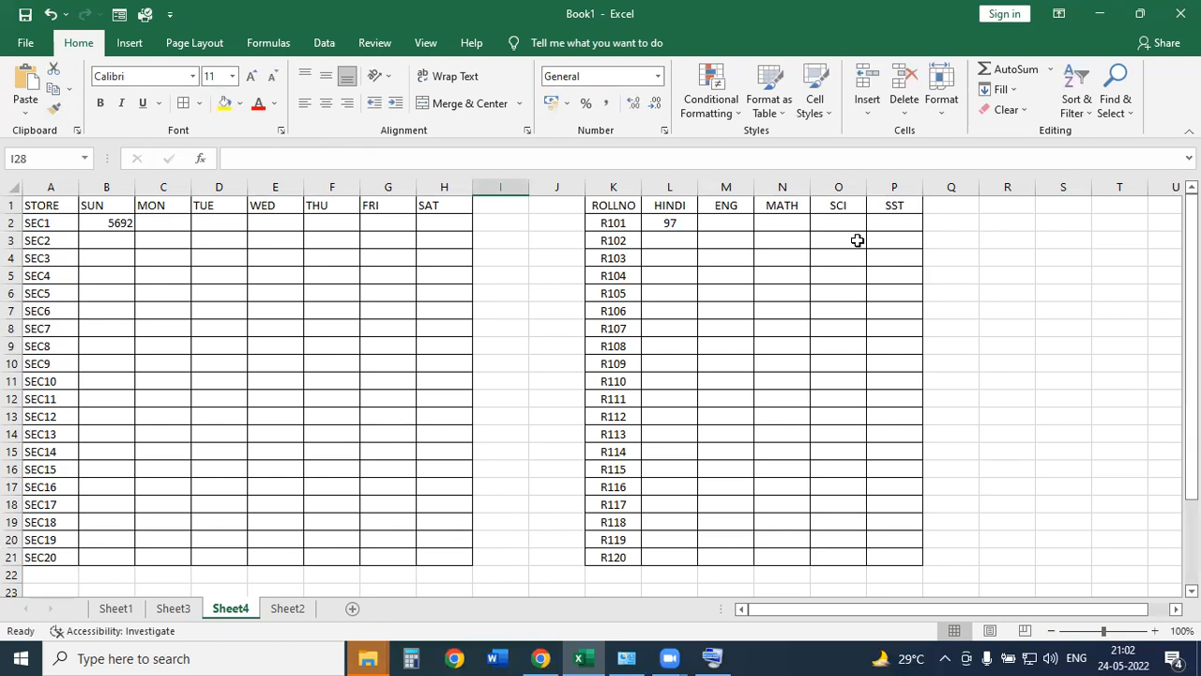
left_click(674, 226)
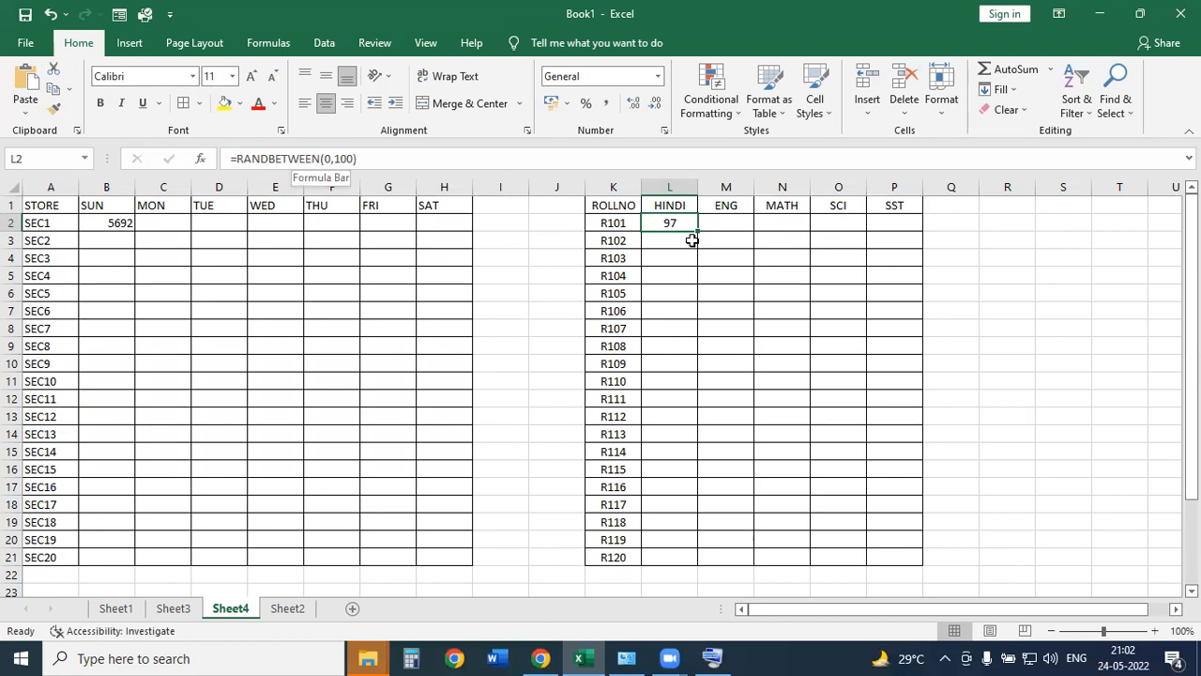
left_click(672, 278)
left_click(670, 312)
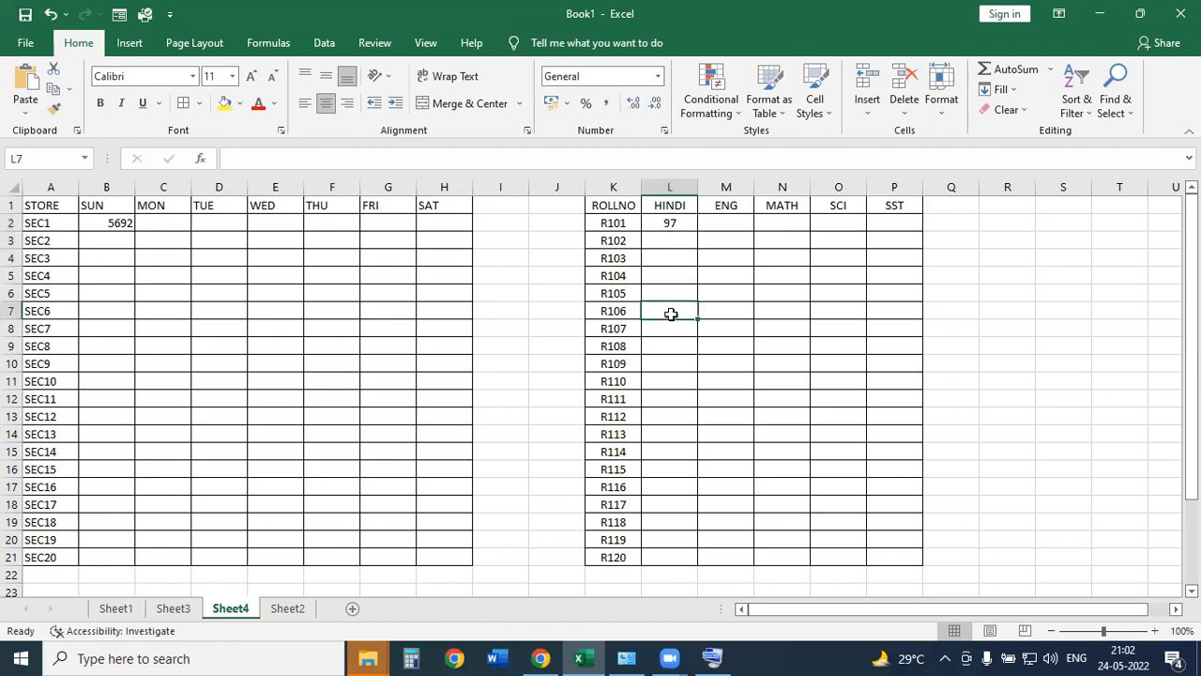
left_click(670, 223)
double_click(696, 228)
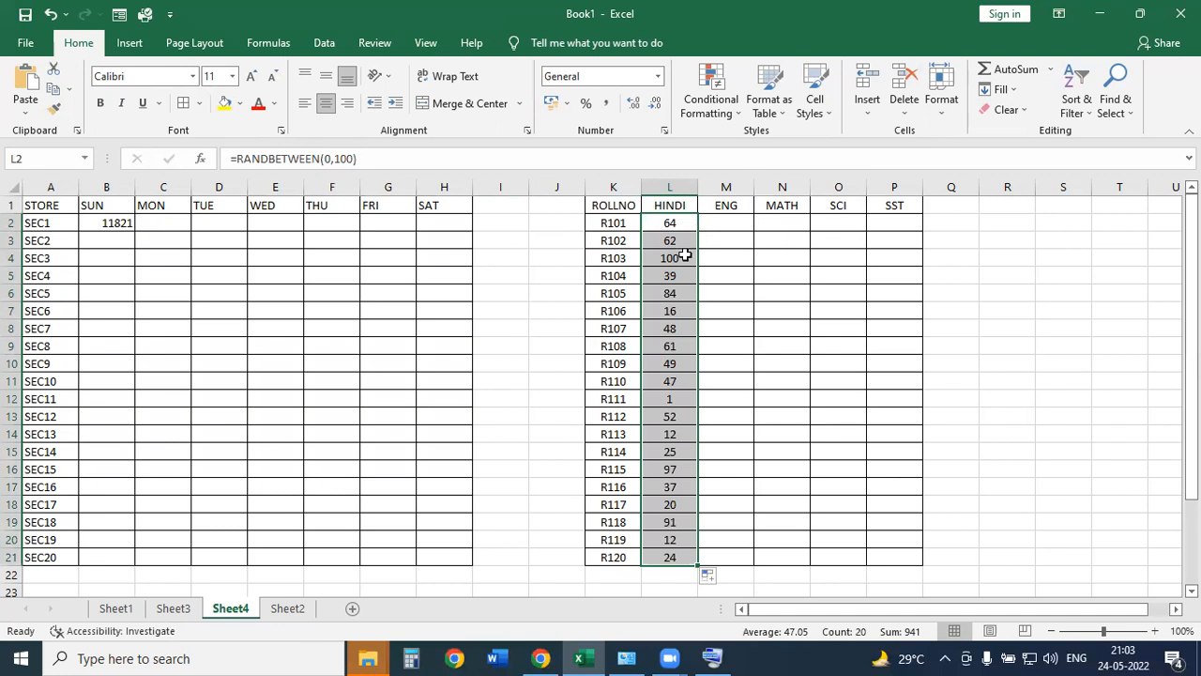
left_click(114, 223)
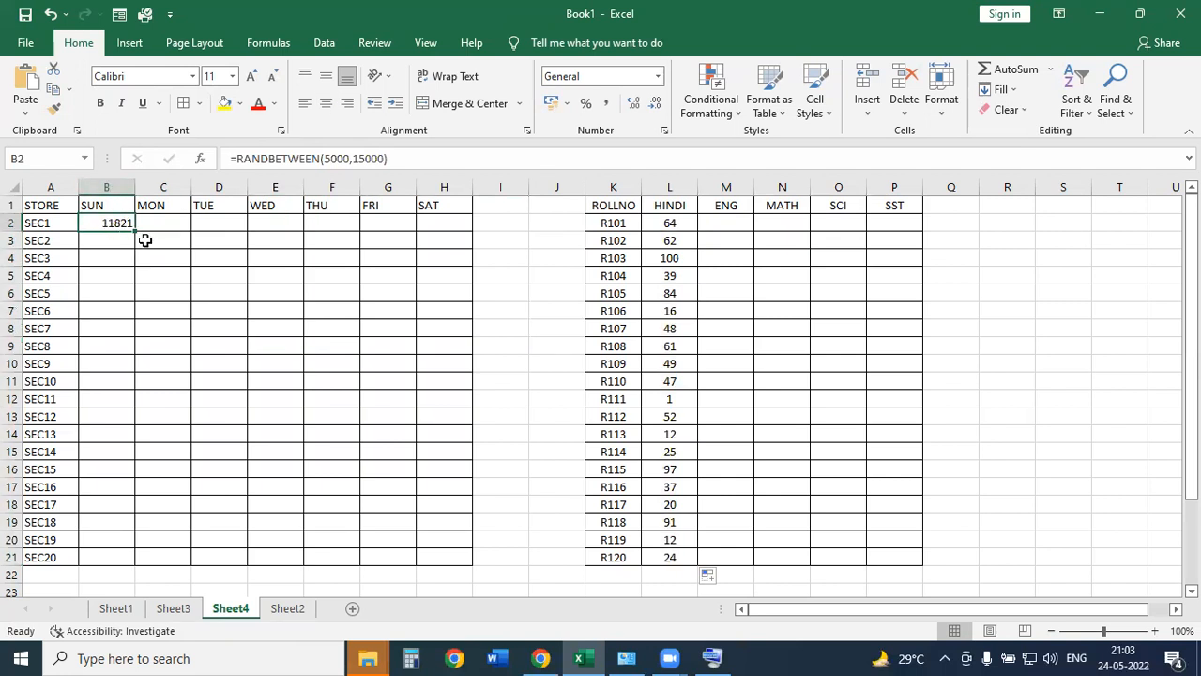
Fill SUN sales down to SEC20, extend day names in column H, and copy R101's mark formula across to SST.
double_click(135, 231)
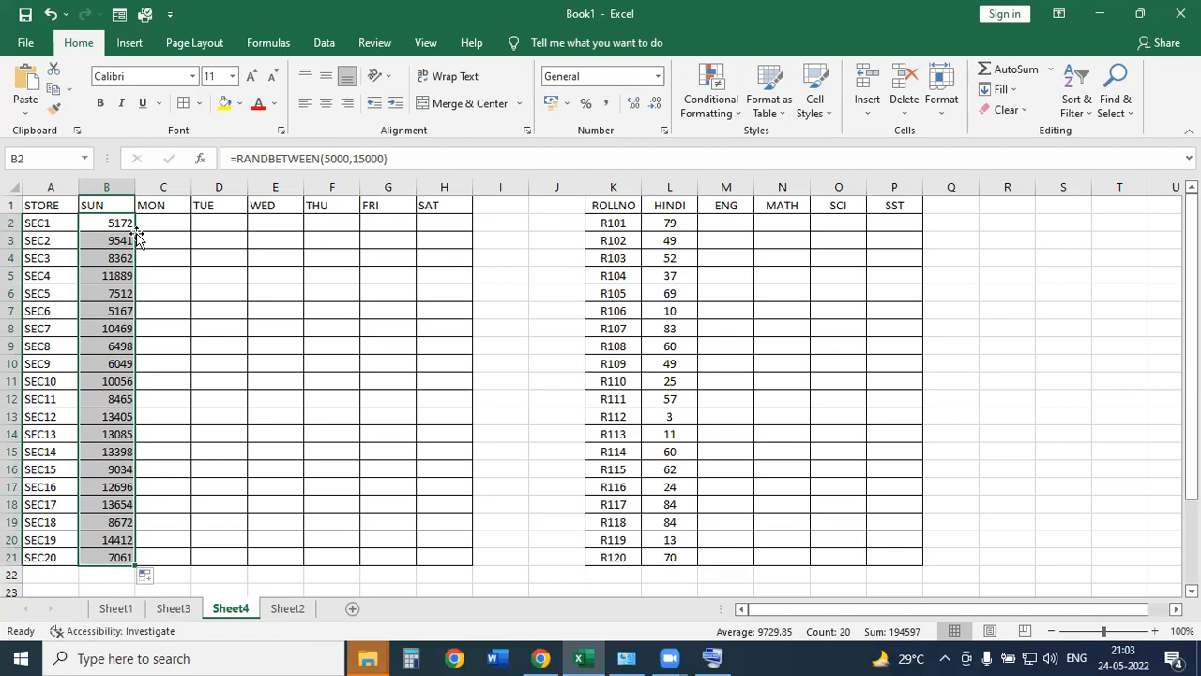
left_click(456, 207)
left_click_drag(472, 214, 475, 563)
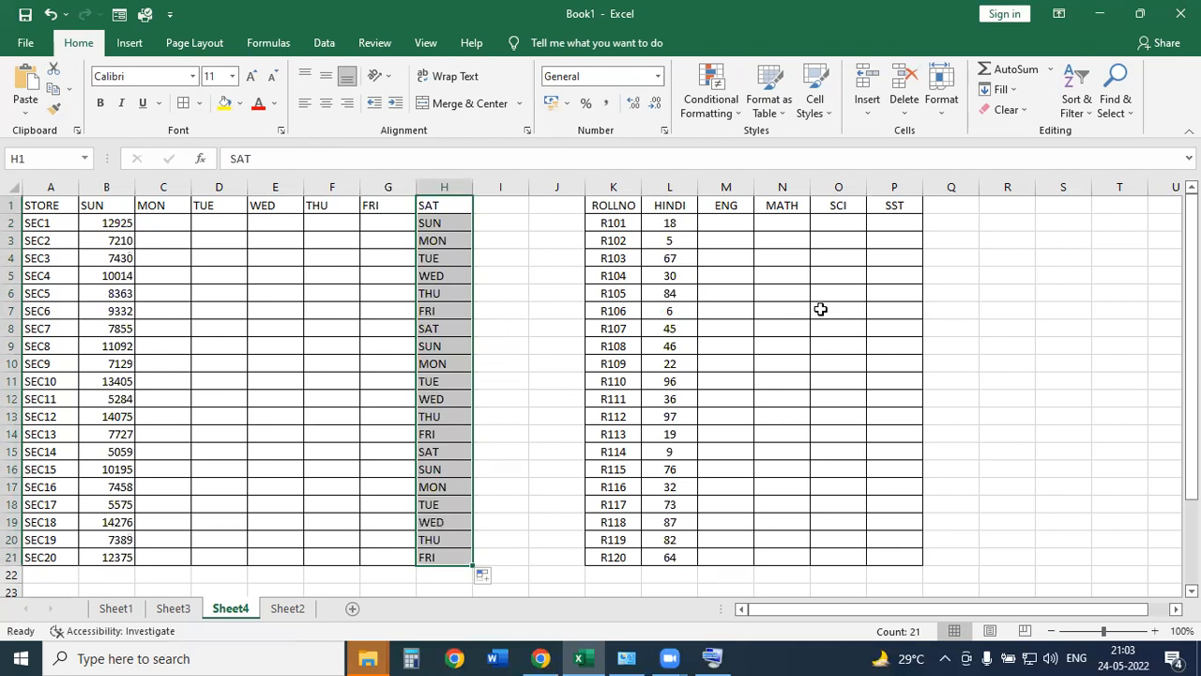
left_click(675, 225)
left_click_drag(694, 233, 920, 225)
Total R101's marks with =SUM(L2:P2) in Q2 and fill it down to Q21.
left_click(943, 223)
type("=SUM(")
left_click_drag(672, 226, 896, 222)
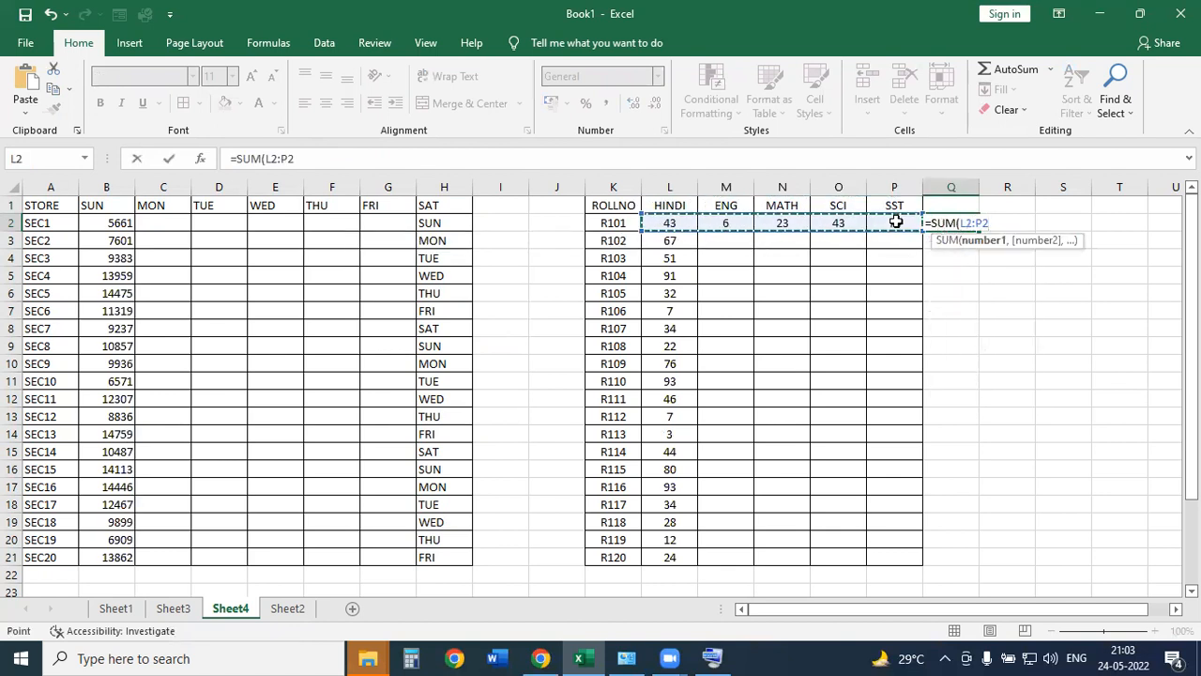
key("Return")
left_click(950, 225)
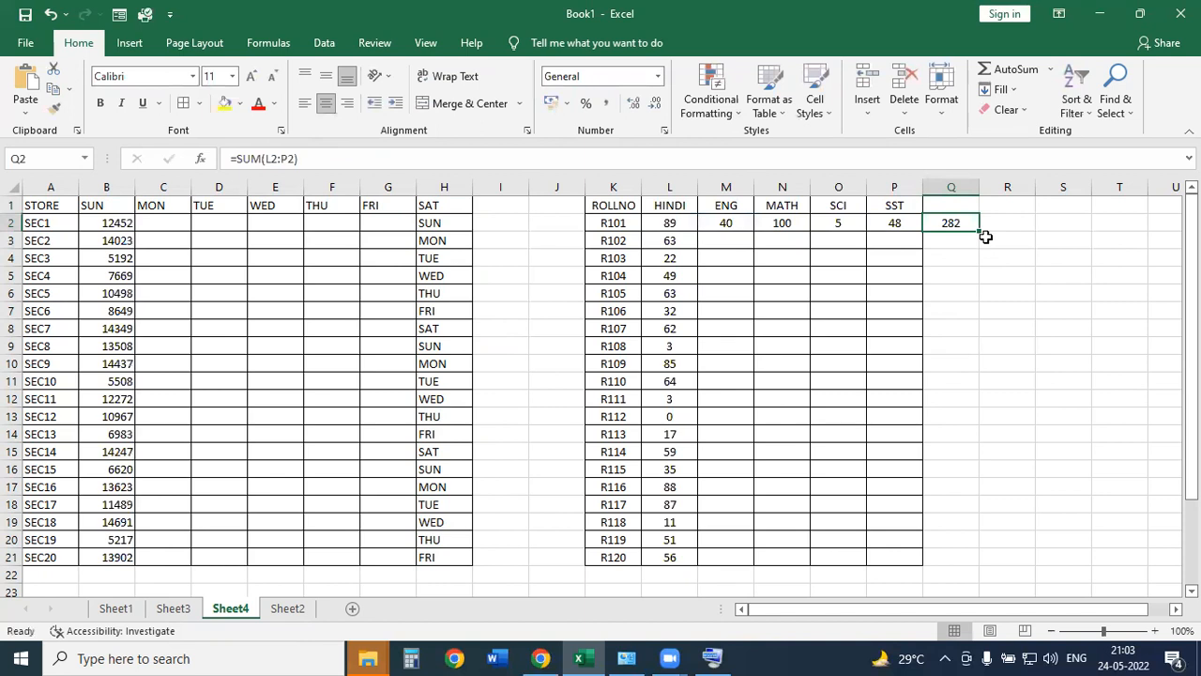
left_click_drag(981, 231, 976, 561)
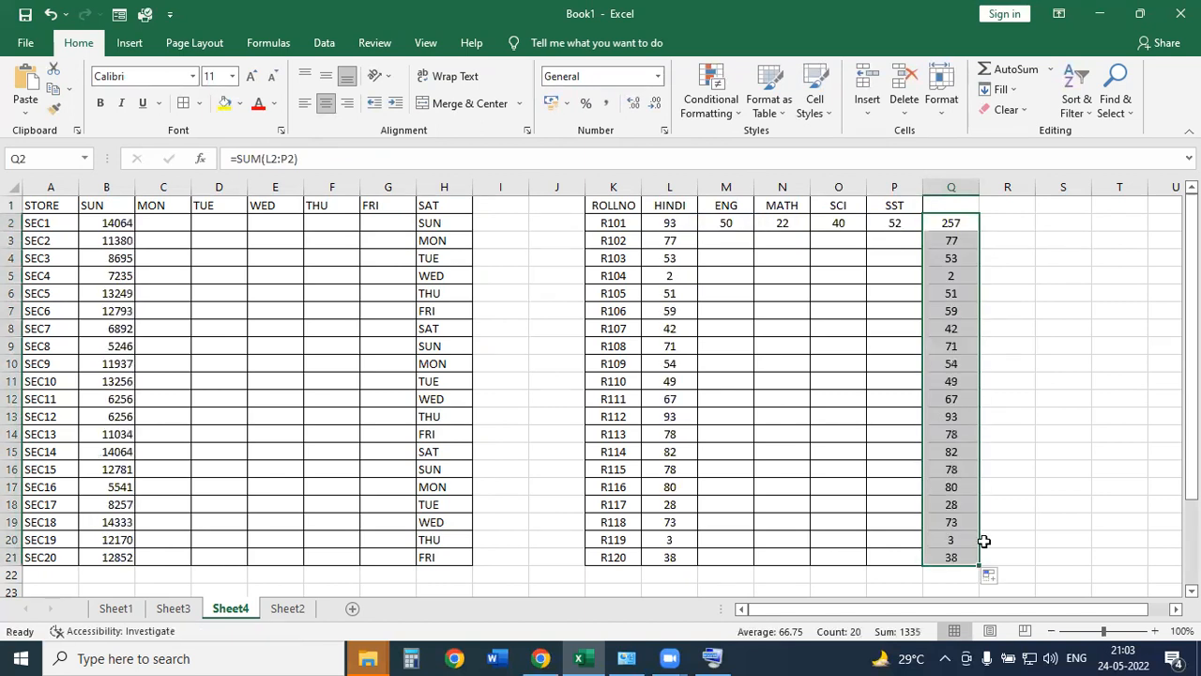
left_click(961, 225)
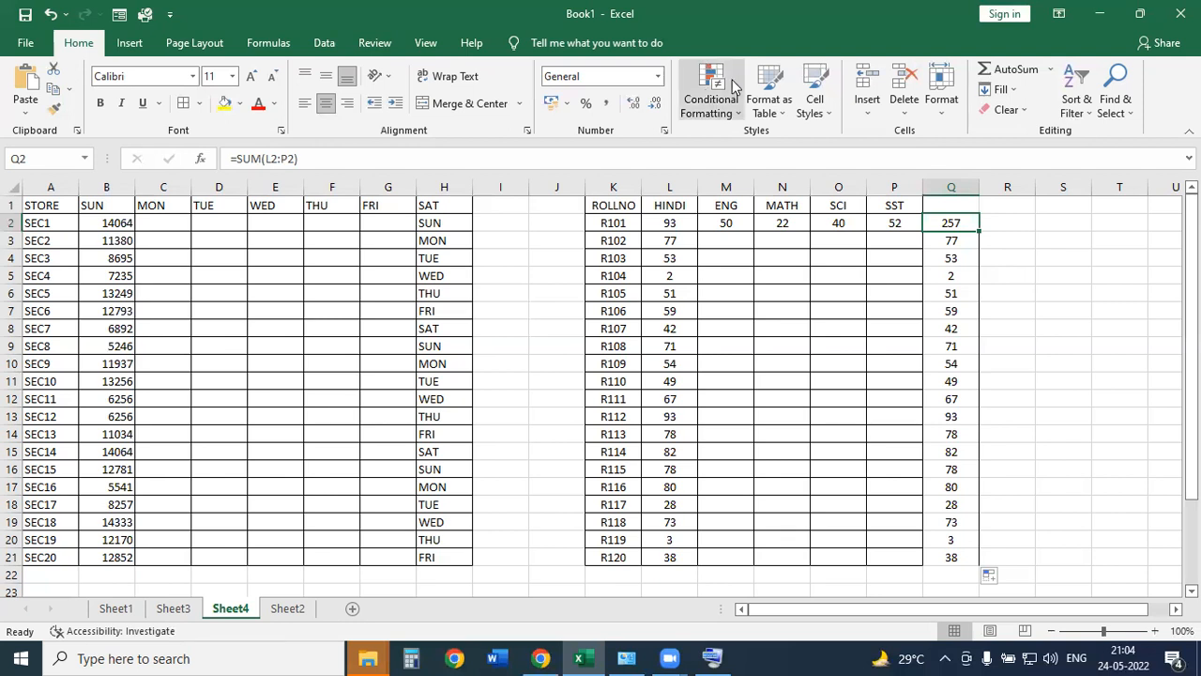
key("ctrl+2")
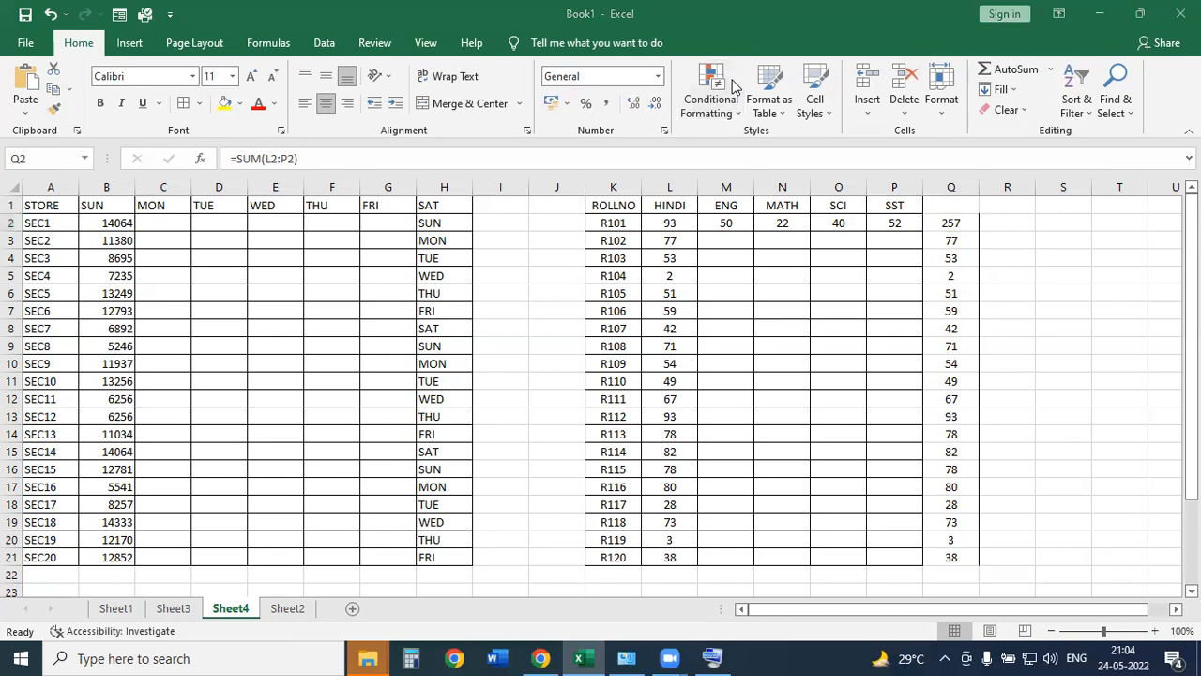